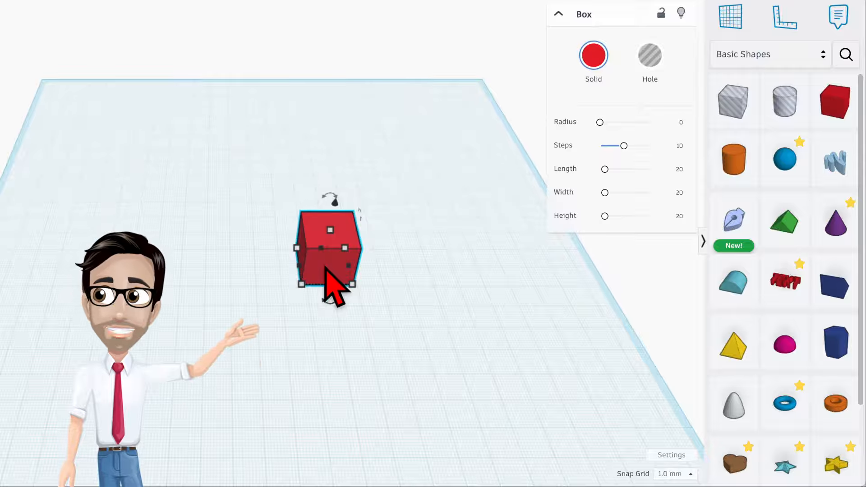
Change the box's solid colour to the dark blue preset.
click(588, 63)
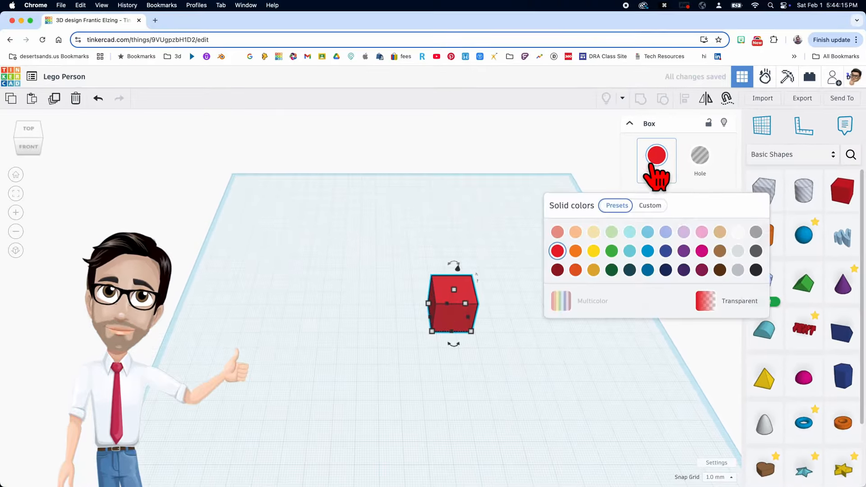
click(648, 269)
scroll(460, 336, up, 1)
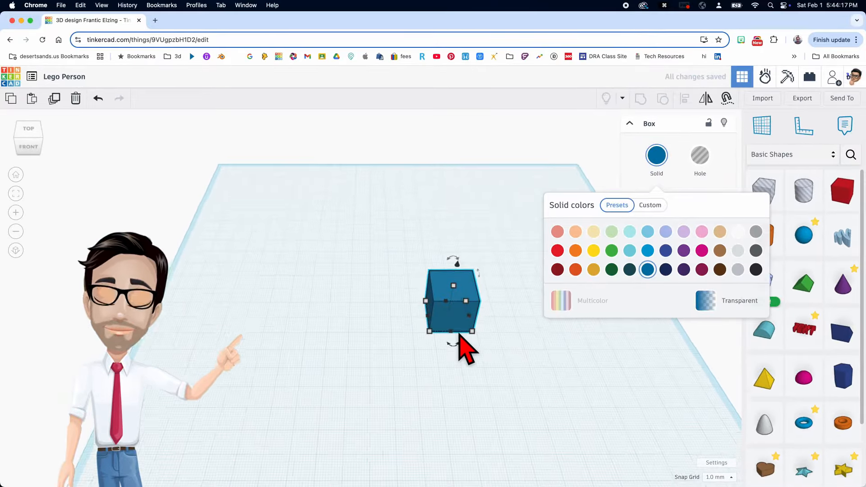
Set the blue box's base dimensions to 16.27 mm wide and 23 mm deep.
scroll(459, 335, up, 2)
right_drag(459, 335, 462, 322)
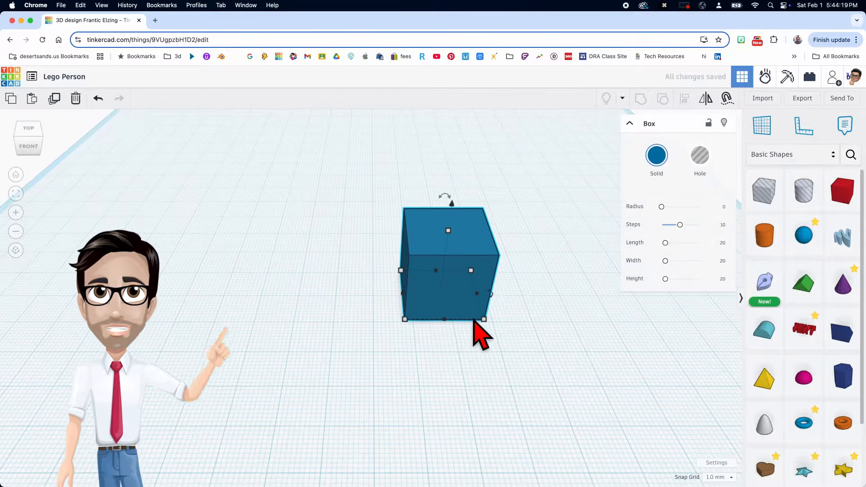
click(484, 319)
click(452, 352)
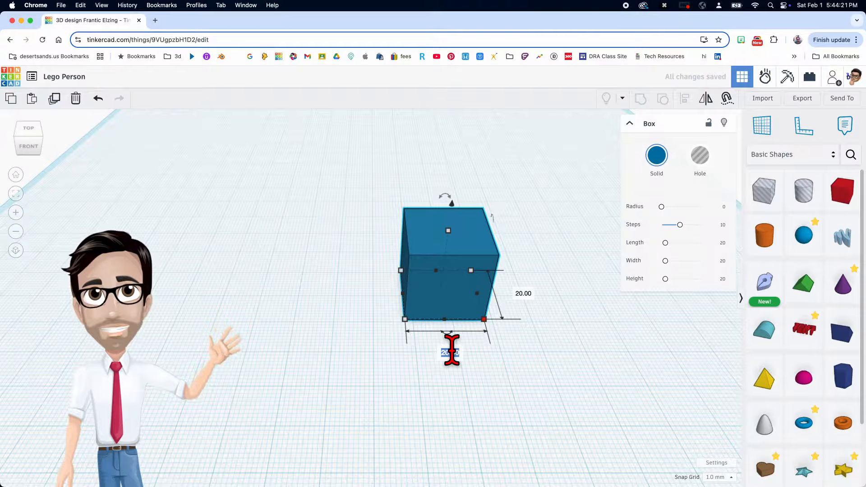
text(16.27)
key(Return)
key(Return)
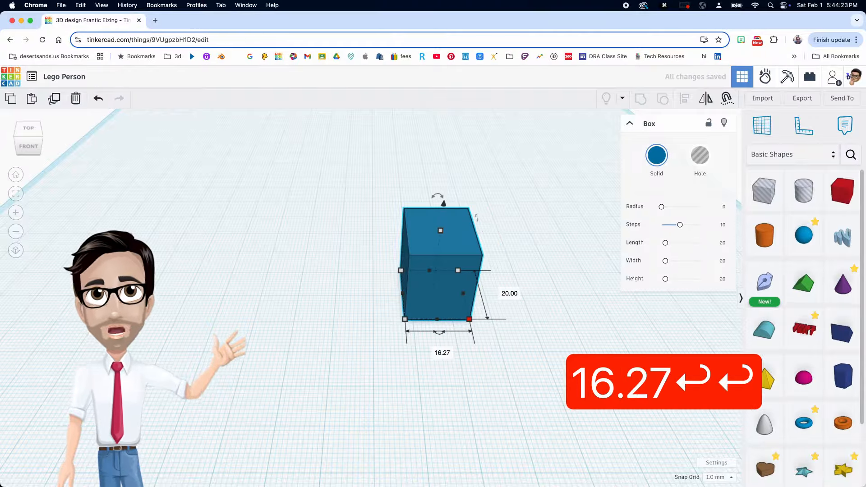
click(506, 294)
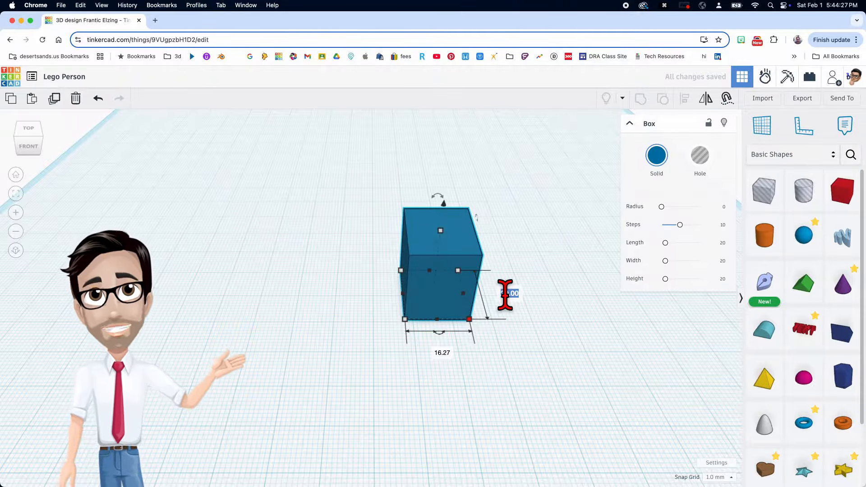
text(23)
key(Return)
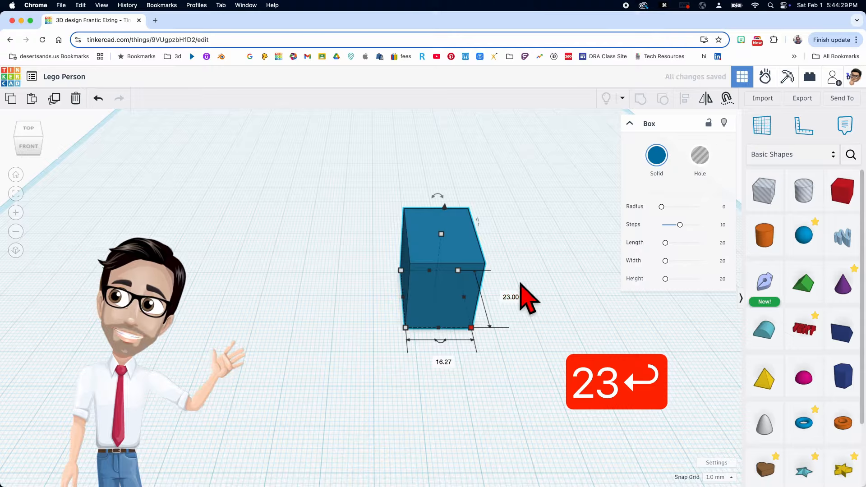
Set the blue box's height to 11 mm.
right_drag(452, 286, 447, 216)
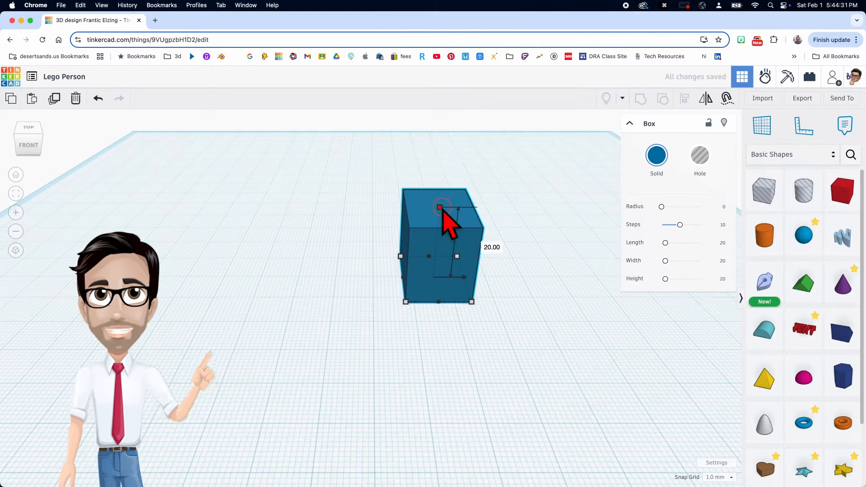
click(479, 243)
text(11)
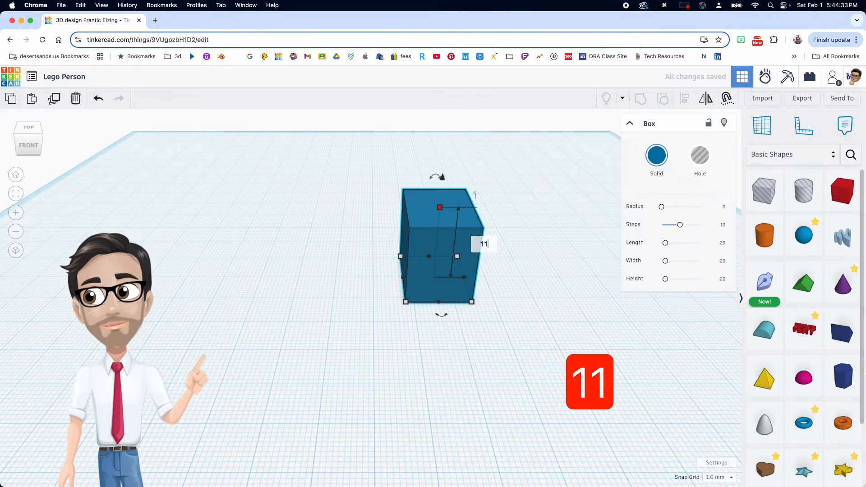
key(Return)
right_drag(472, 266, 436, 314)
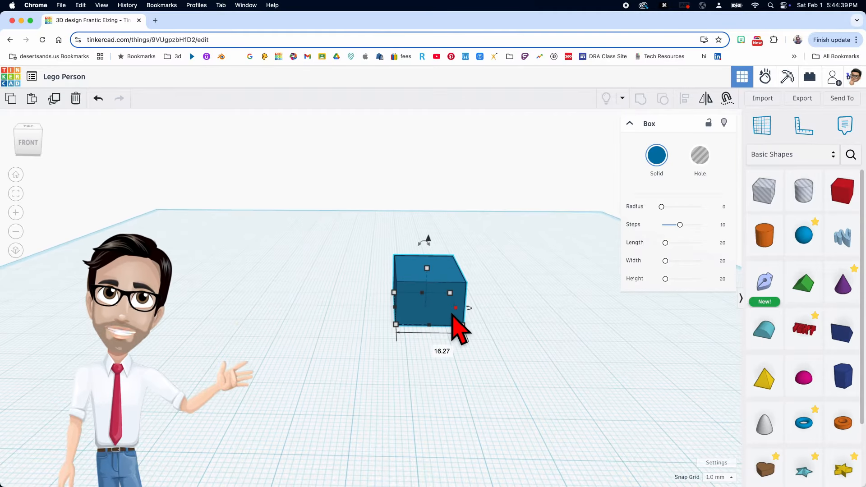
Duplicate the blue box in place and set the copy's height to 27 mm.
click(482, 298)
click(443, 298)
click(428, 268)
scroll(438, 298, up, 3)
click(407, 277)
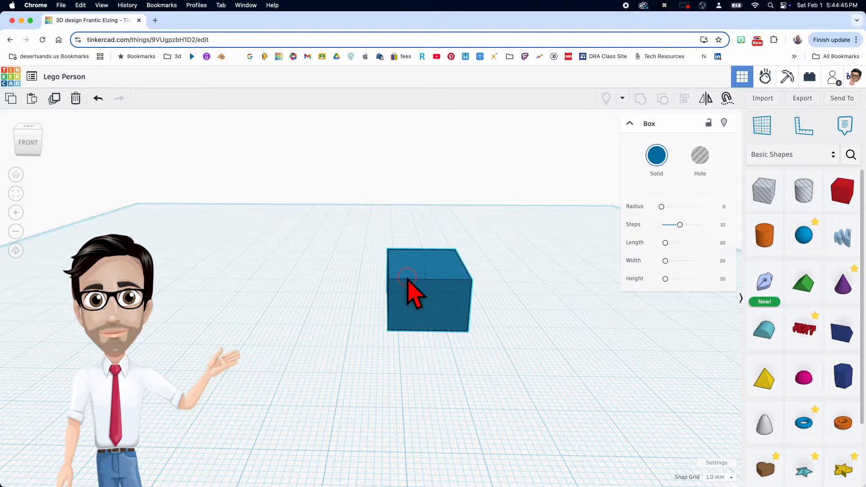
key(super+d)
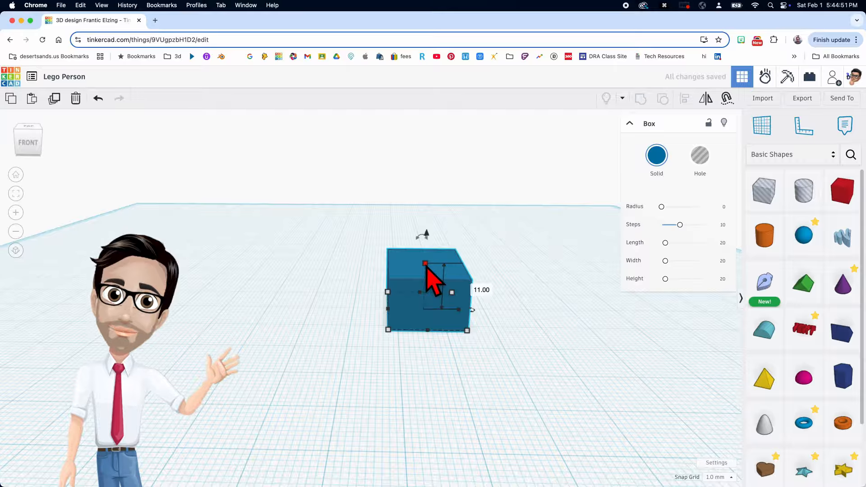
click(471, 287)
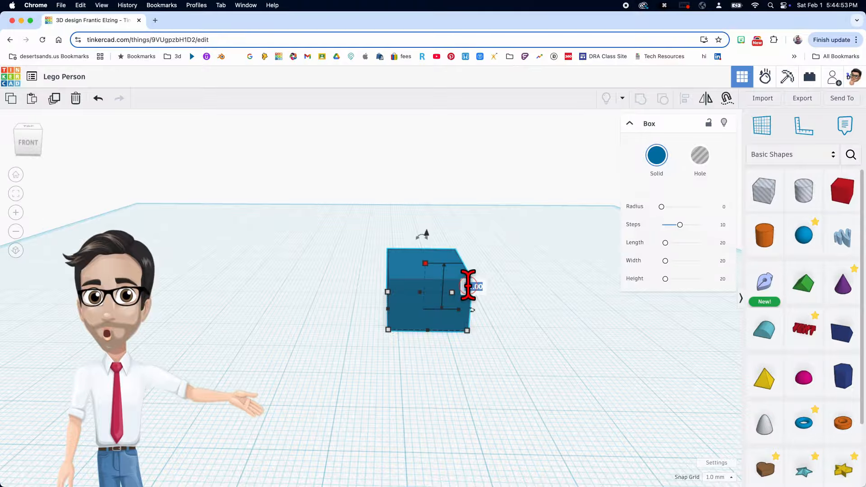
text(27)
key(Return)
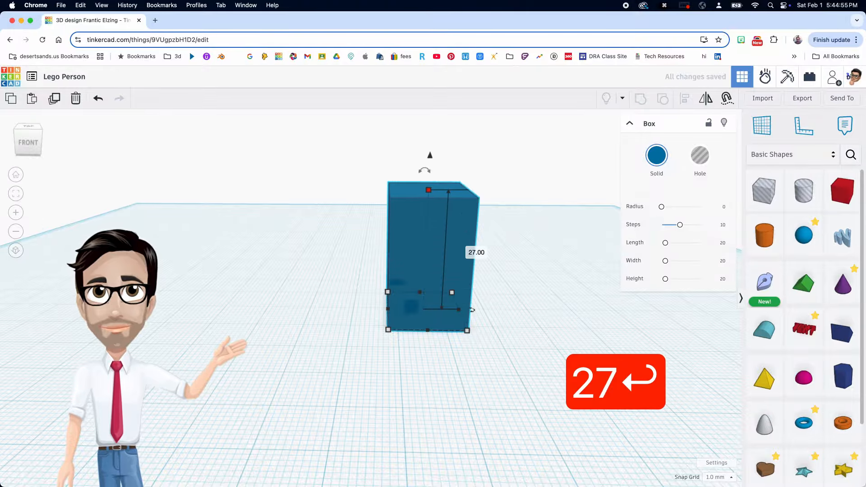
Reduce the tall box's depth to 16.27 mm, keeping its back edge in place.
click(468, 331)
click(509, 312)
text(16)
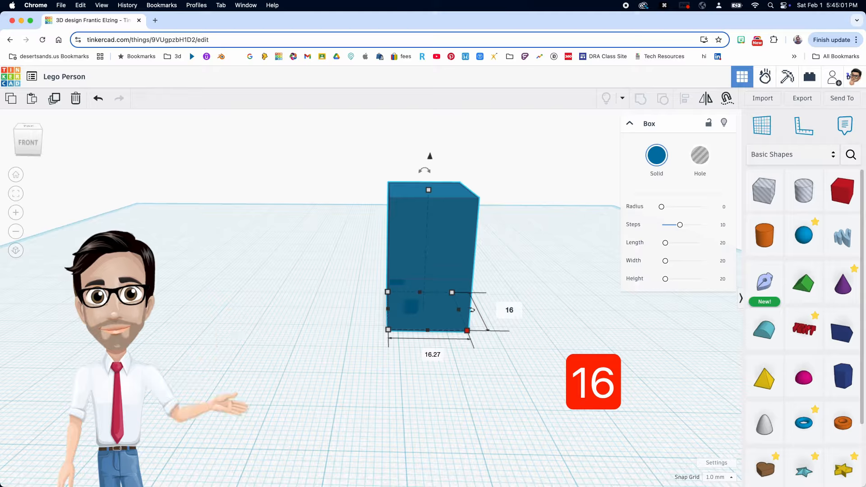
text(.27)
key(Return)
Examine from close up and from the side how the tall box and the low box fit together.
right_drag(524, 301, 499, 318)
scroll(489, 292, up, 5)
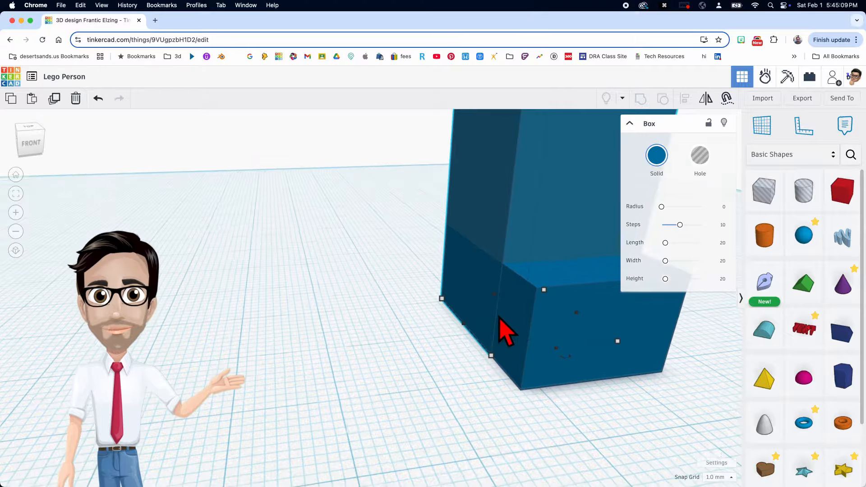
scroll(500, 318, up, 5)
middle_drag(499, 317, 443, 325)
scroll(498, 317, down, 8)
scroll(451, 345, down, 4)
click(542, 365)
right_drag(542, 365, 510, 361)
scroll(510, 361, down, 4)
middle_drag(524, 363, 496, 370)
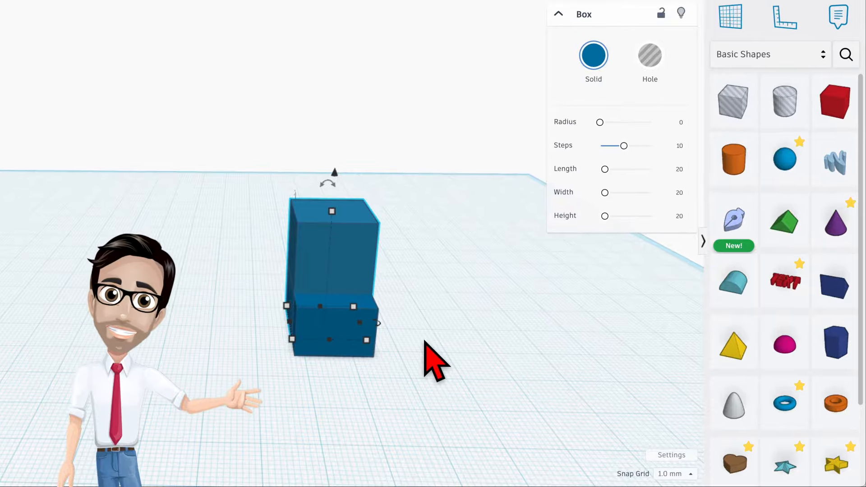
Add a cylinder beside the boxes, set its sides to 64 and colour it the same dark blue.
click(426, 344)
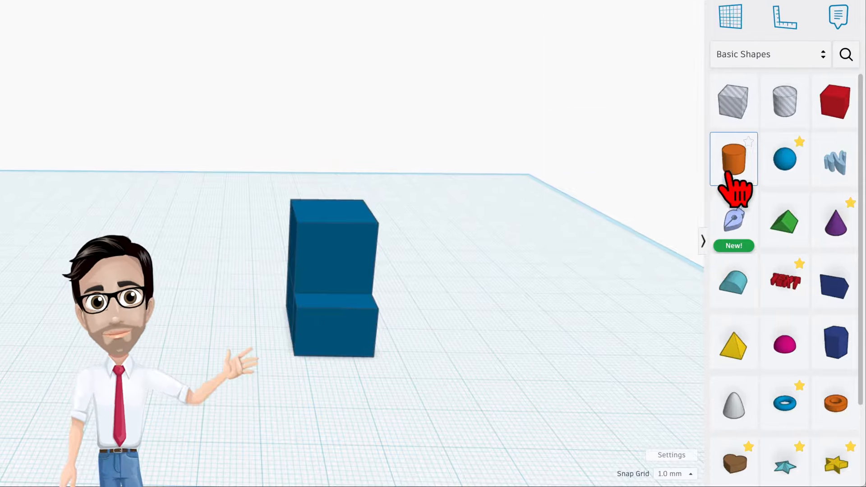
drag(728, 177, 452, 356)
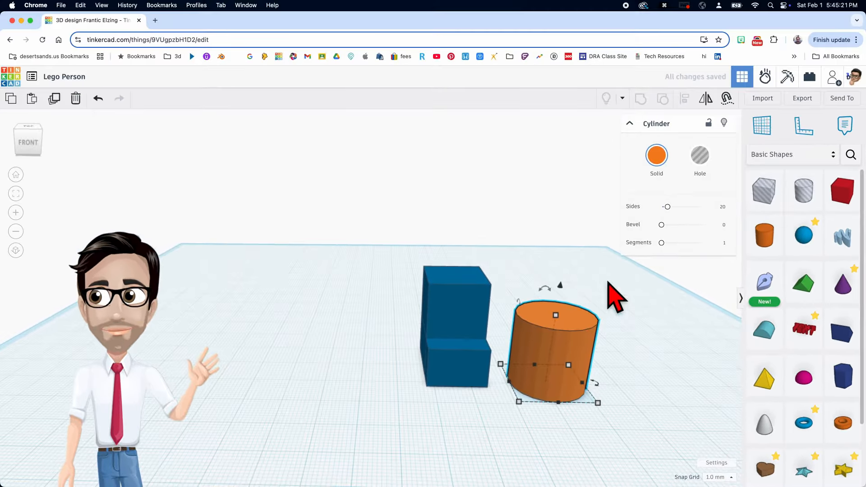
drag(668, 207, 741, 208)
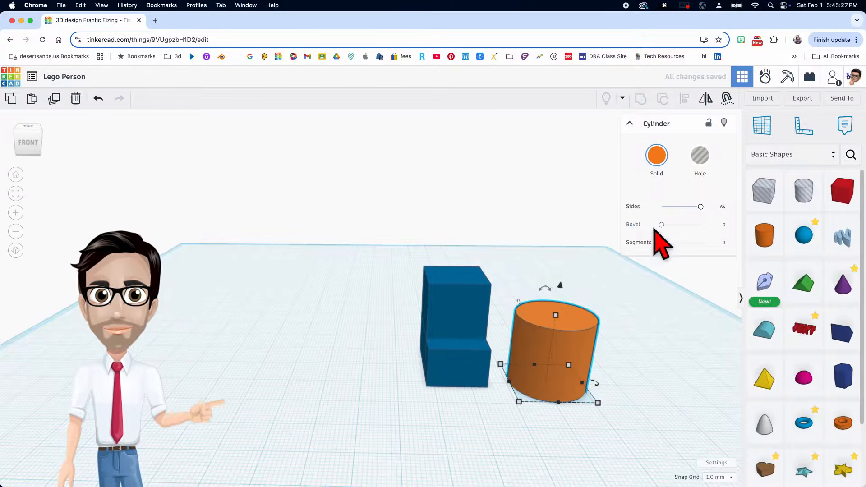
click(657, 155)
click(648, 270)
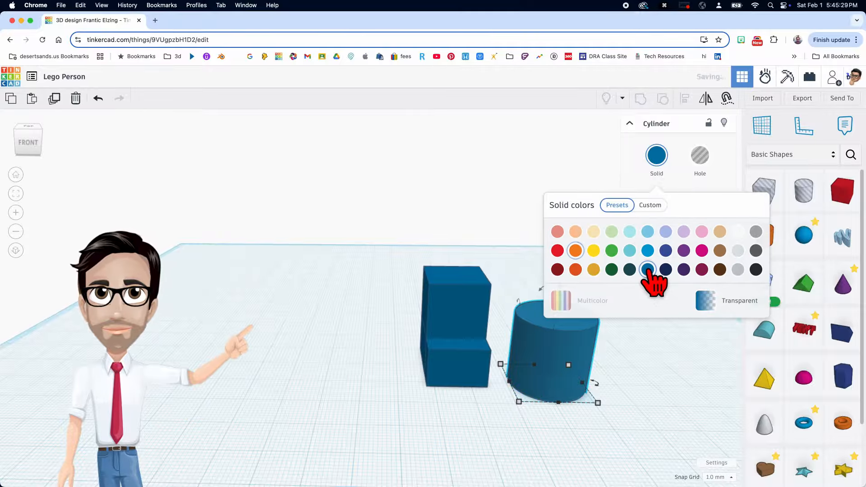
Rotate the cylinder -90° so that it lies on its side, parallel to the front of the boxes.
right_drag(580, 387, 548, 384)
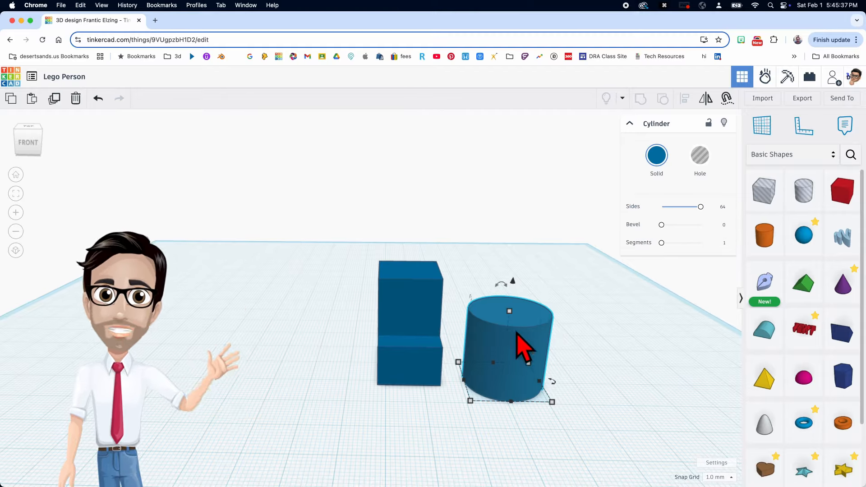
drag(501, 285, 445, 332)
scroll(525, 343, up, 1)
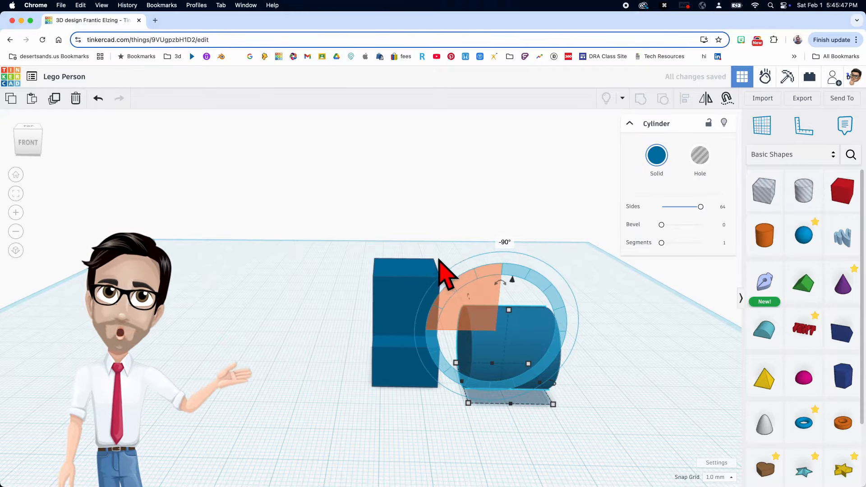
Set the lying cylinder's length to 37 mm and its height to 18.44 mm.
click(527, 437)
text(37)
key(Return)
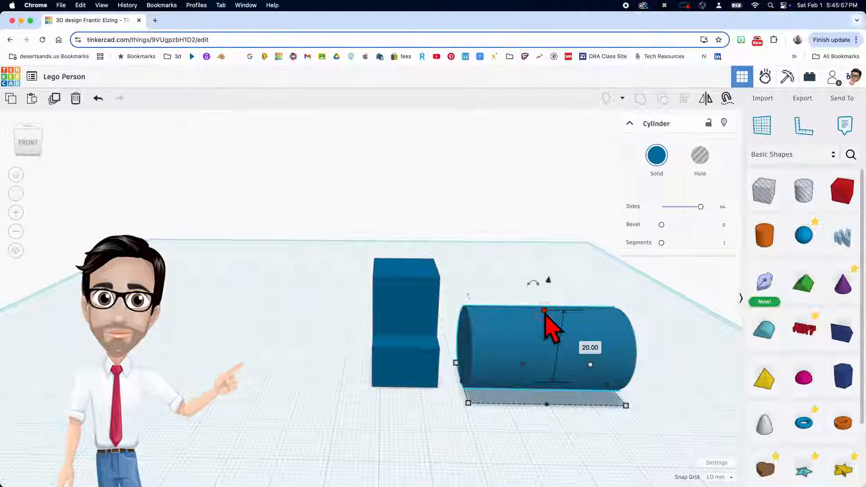
click(591, 348)
text(18)
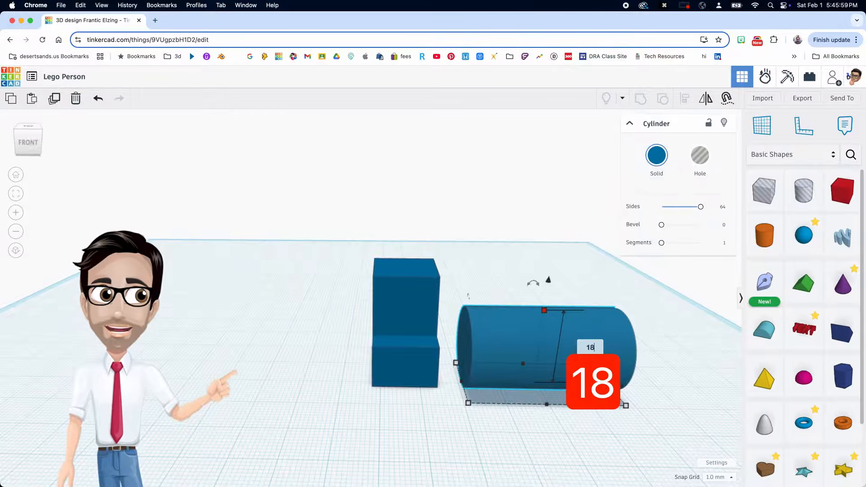
text(.44)
key(Return)
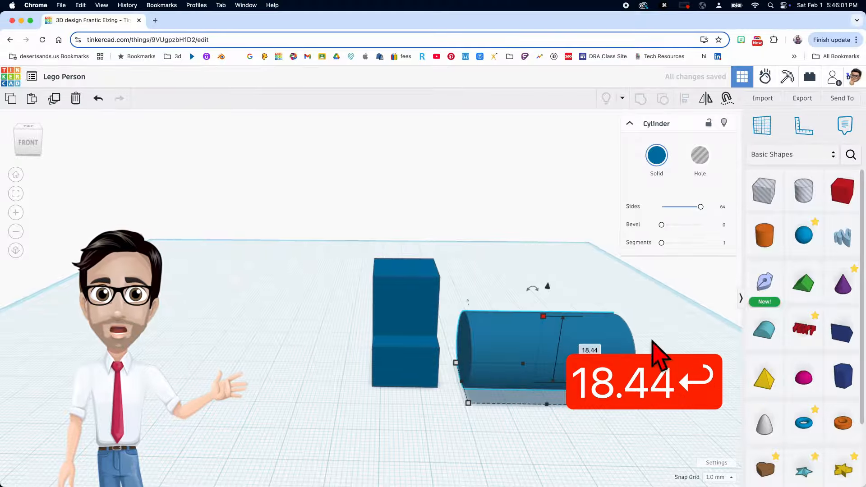
Move the cylinder in front of the boxes and set its depth to 18.44 mm.
drag(594, 340, 408, 377)
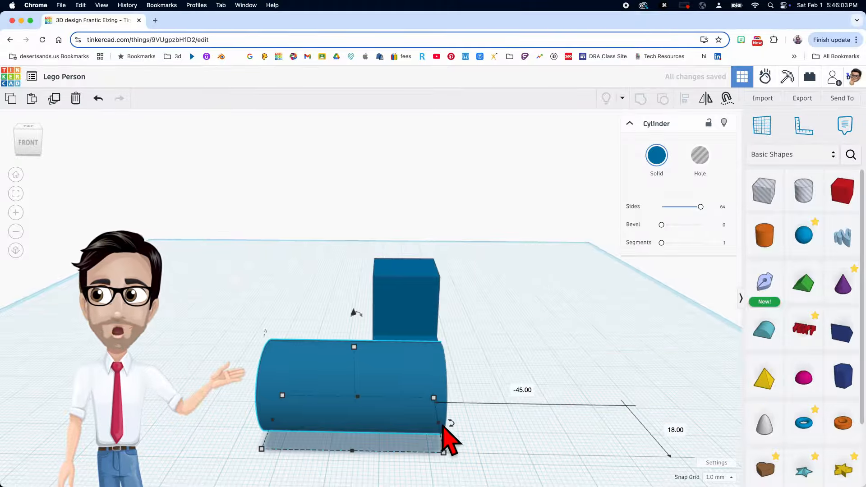
click(493, 424)
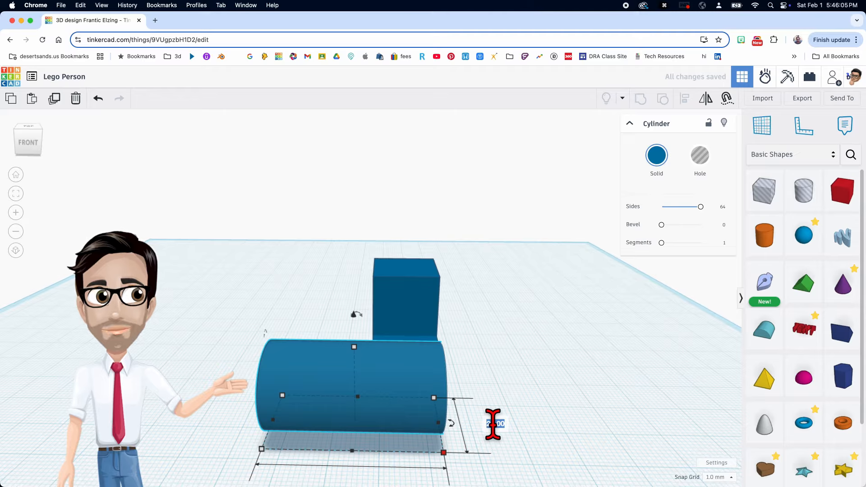
text(18.44)
key(Return)
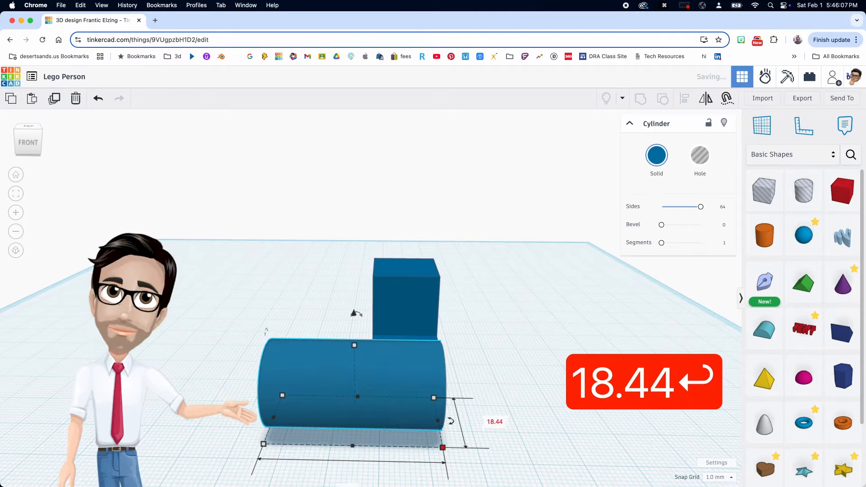
Raise the cylinder to 17.3 mm above the workplane.
right_drag(436, 328, 447, 314)
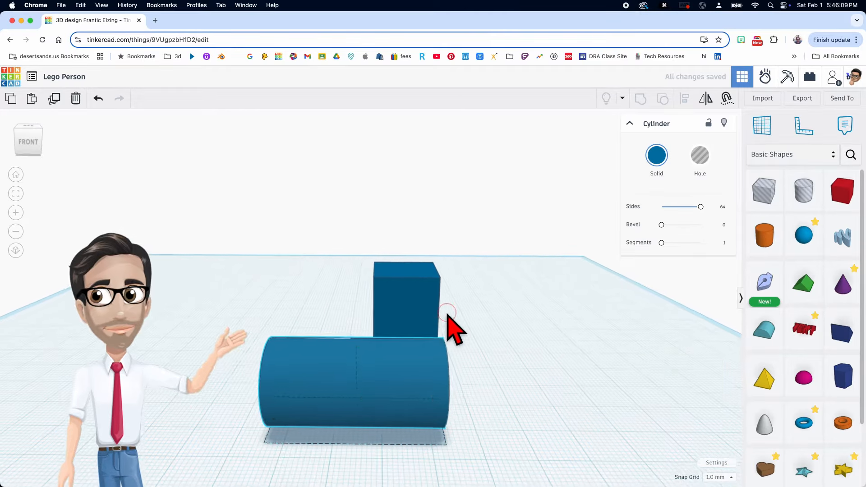
middle_drag(447, 314, 454, 326)
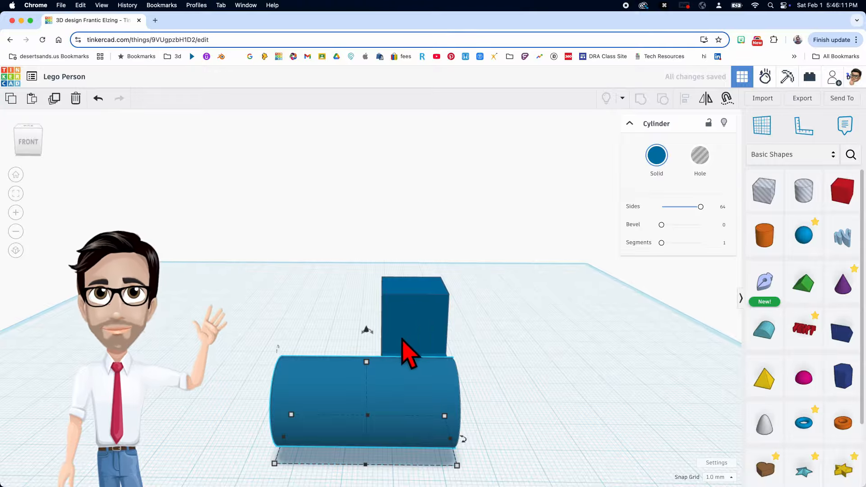
drag(366, 331, 366, 289)
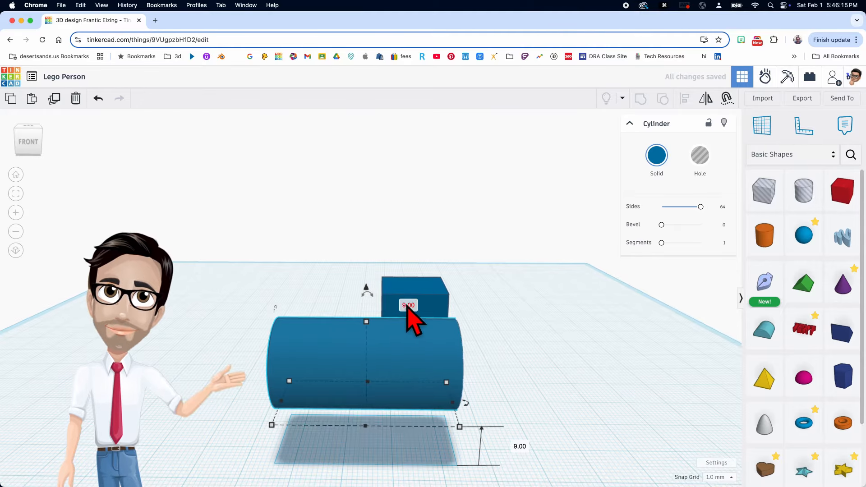
click(408, 305)
text(17)
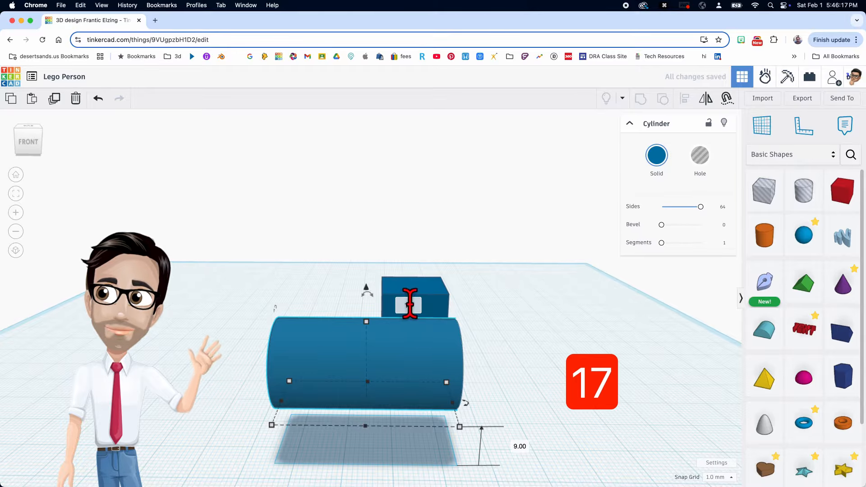
text(.3)
key(Return)
Align the cylinder to the tall back box of the leg, flush with the box's back face and right side.
right_drag(420, 314, 320, 327)
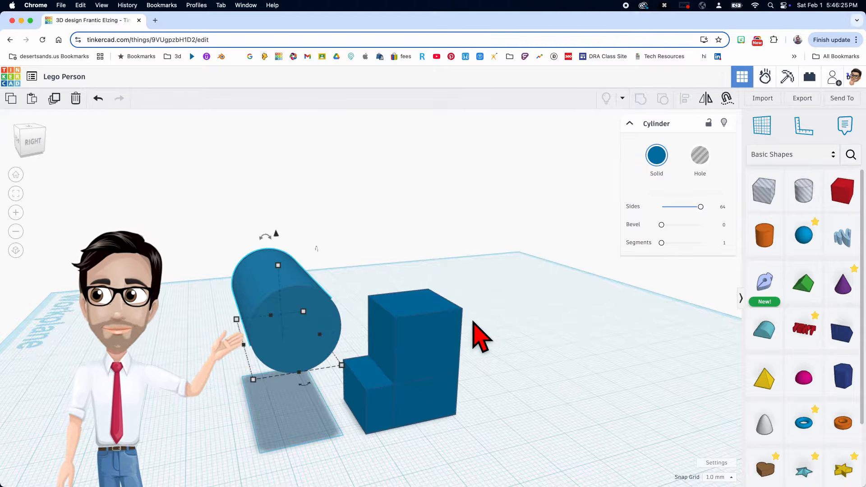
click(456, 280)
drag(456, 278, 305, 306)
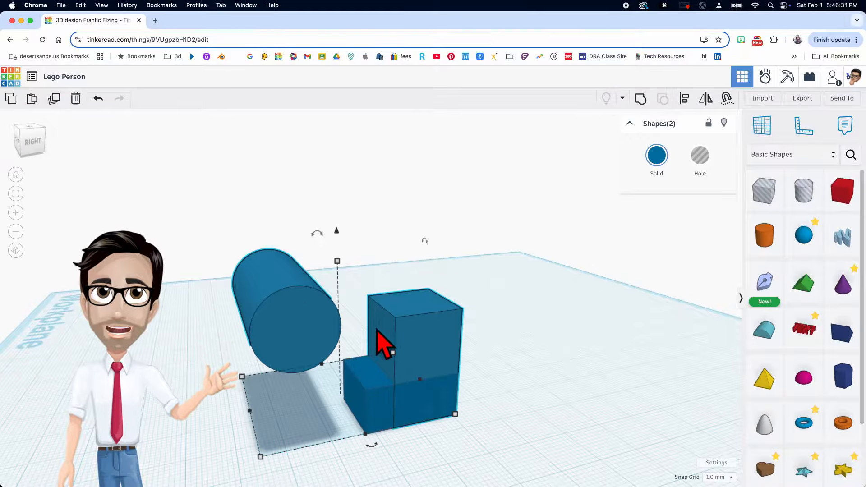
key(l)
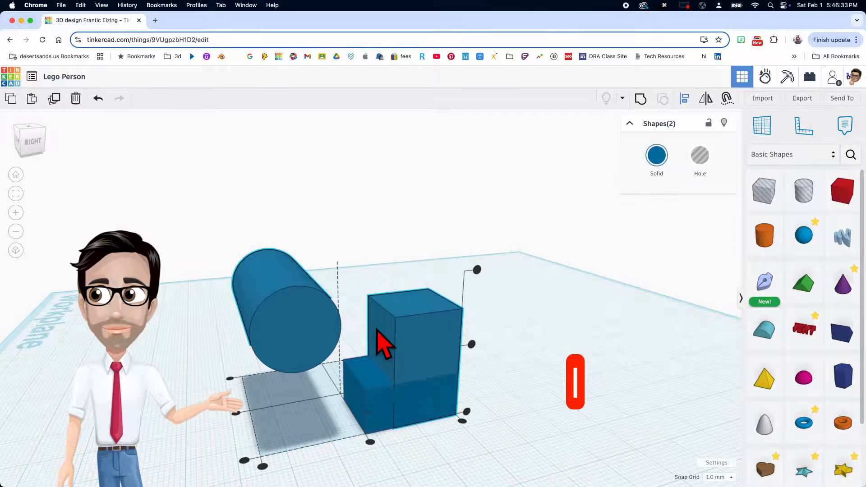
click(425, 333)
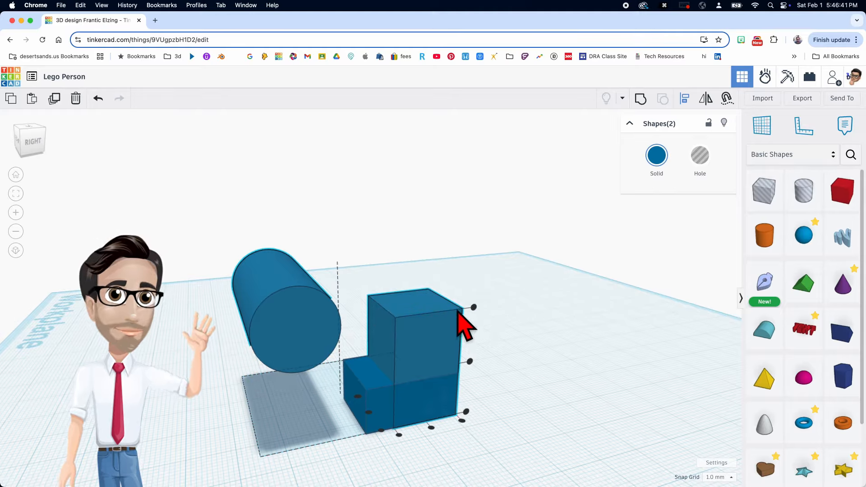
click(462, 421)
right_drag(449, 416, 439, 316)
scroll(437, 316, up, 3)
click(489, 428)
right_drag(488, 428, 516, 425)
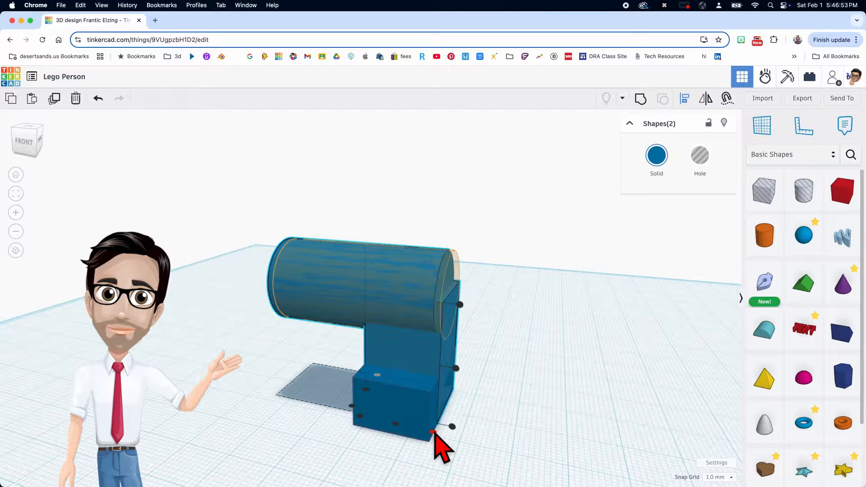
click(434, 434)
Duplicate the two leg boxes and move the copy left beneath the other end of the cylinder.
click(478, 412)
right_drag(478, 412, 485, 385)
drag(477, 369, 388, 409)
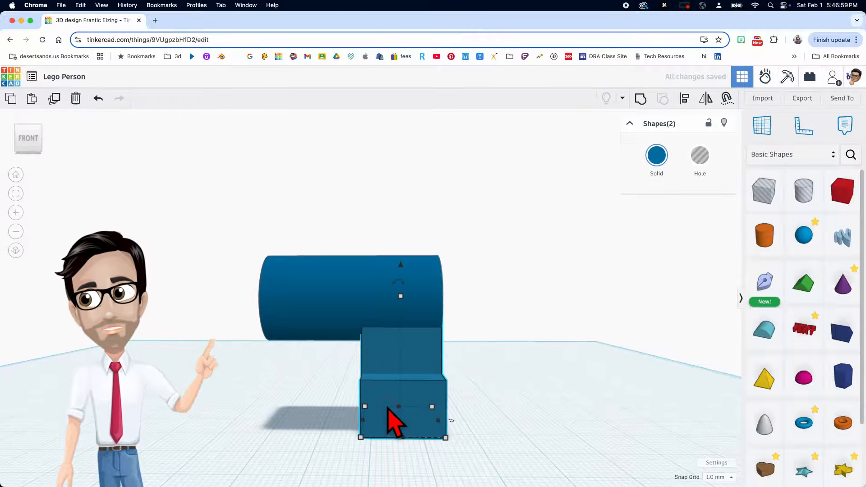
key(super+d)
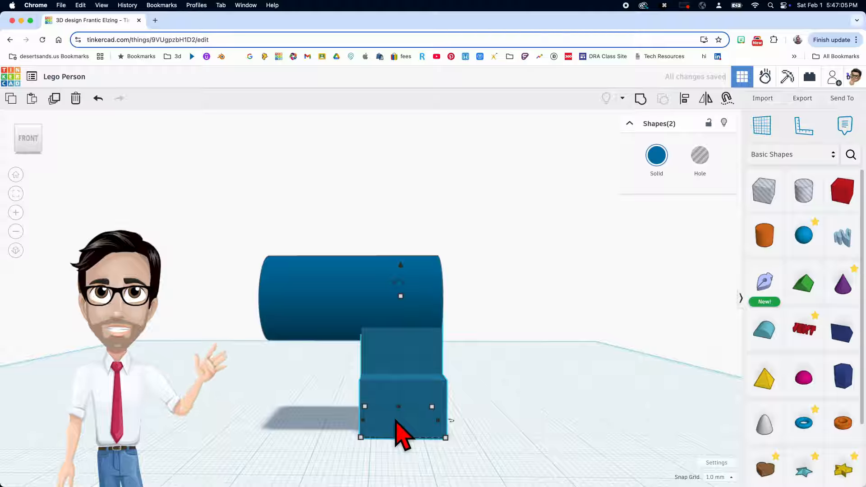
key(shift+Left)
key(shift+Left)
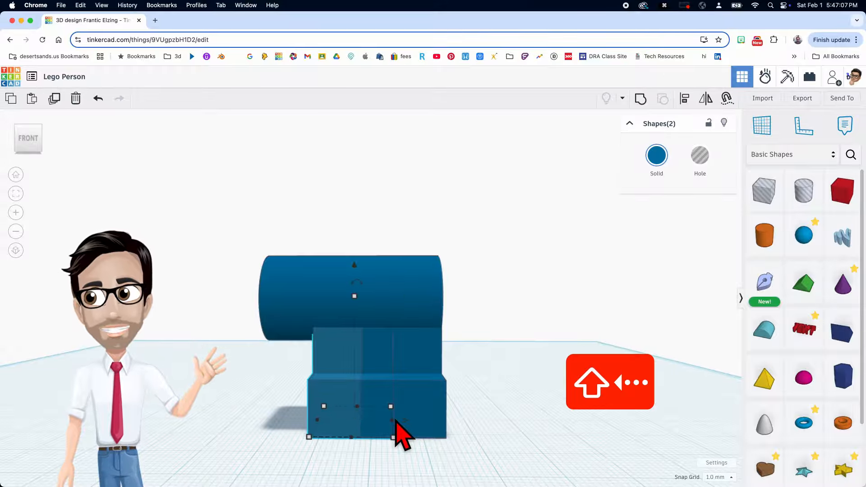
Align the copied leg's outer side flush with the left end of the cylinder, keeping the cylinder in place.
right_drag(387, 430, 252, 327)
click(217, 252)
drag(218, 236, 289, 392)
key(f)
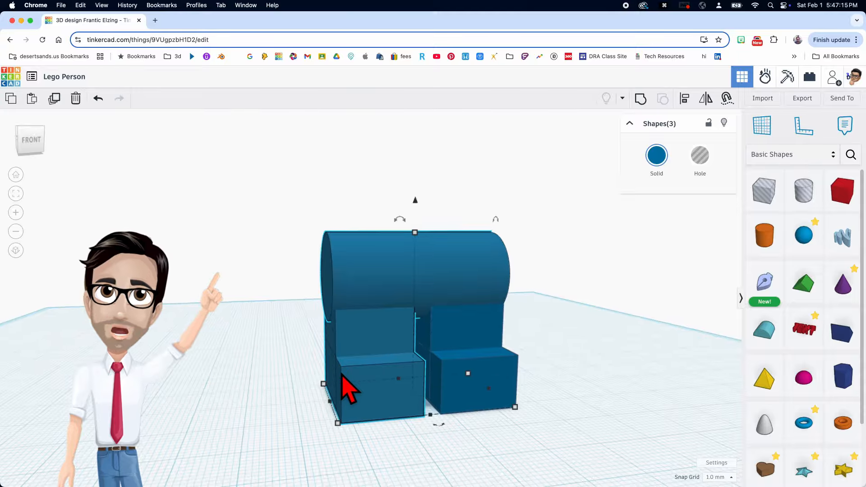
key(l)
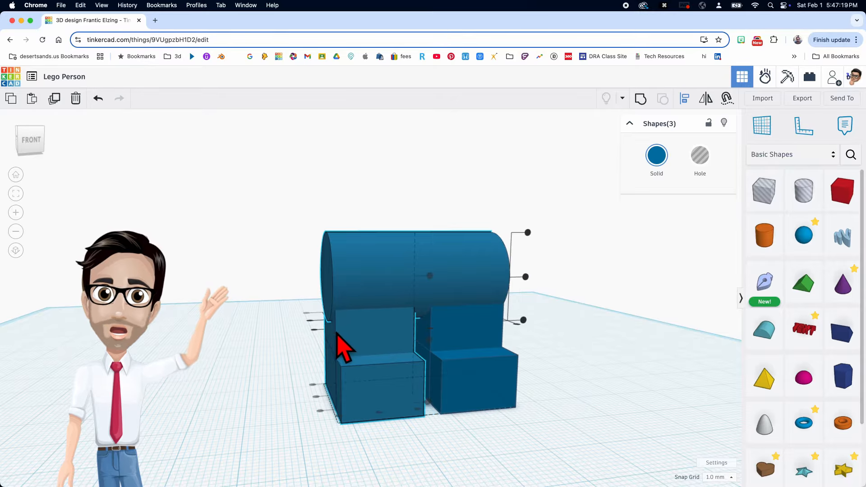
click(340, 348)
scroll(336, 334, up, 5)
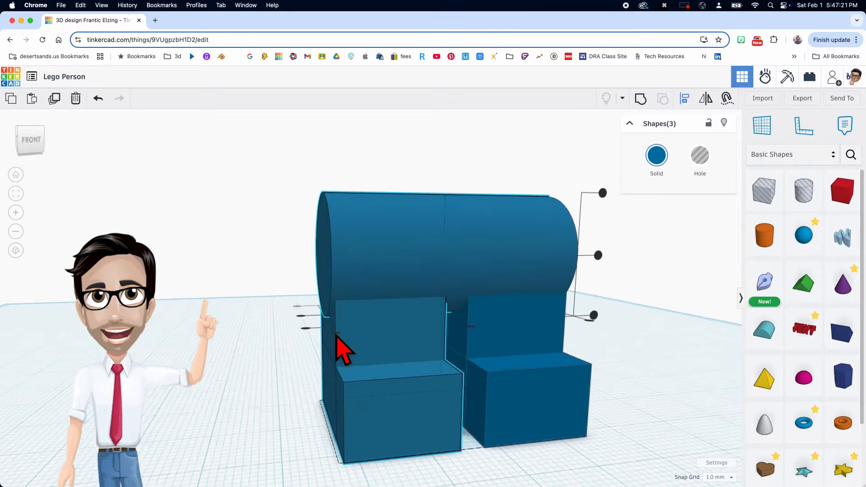
right_drag(336, 334, 343, 366)
middle_drag(343, 366, 352, 304)
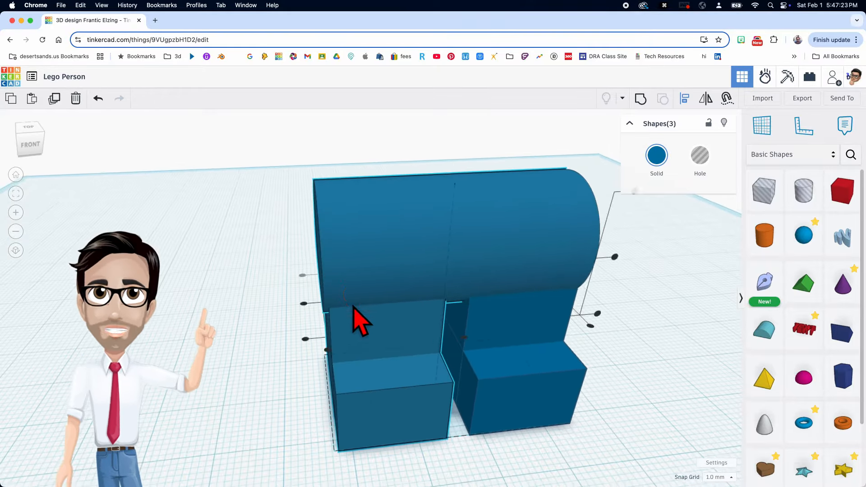
right_drag(352, 304, 340, 350)
click(328, 371)
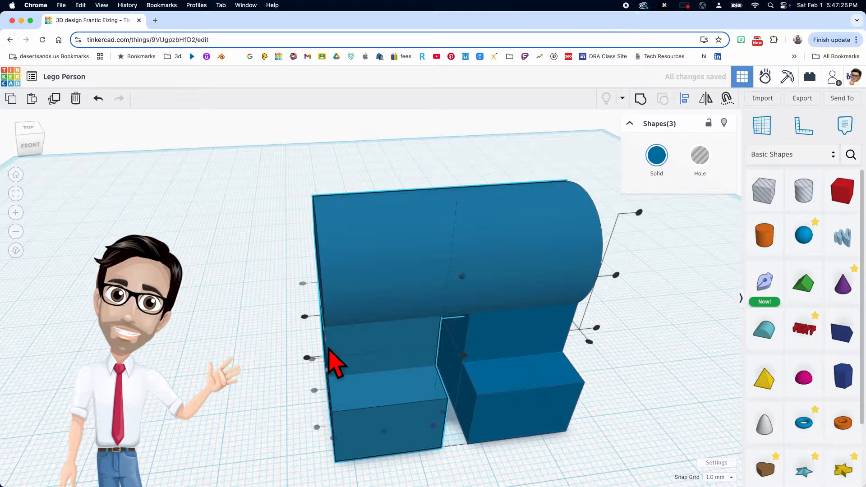
scroll(406, 357, down, 4)
right_drag(406, 357, 360, 345)
scroll(370, 361, down, 4)
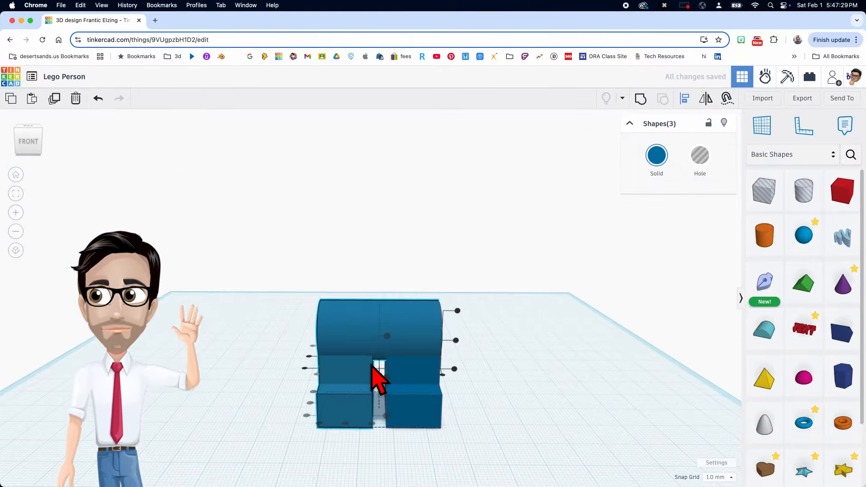
click(472, 371)
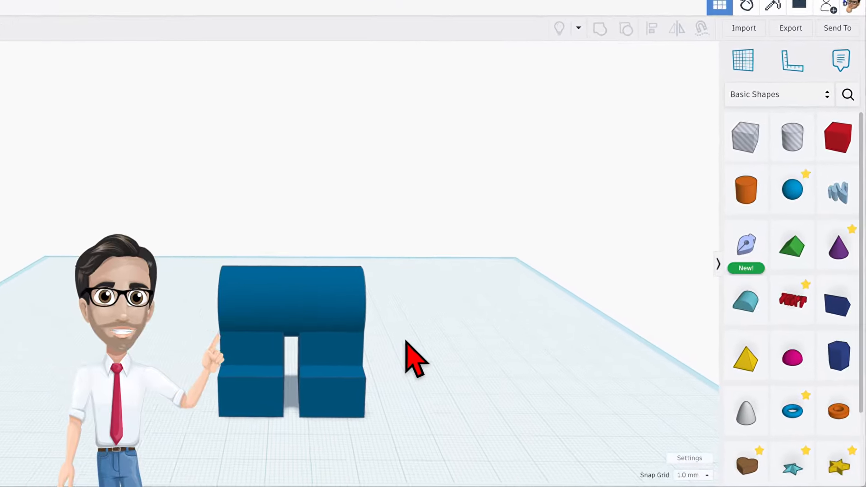
Add a box to the right of the legs and set its width to 39 mm.
drag(535, 279, 400, 367)
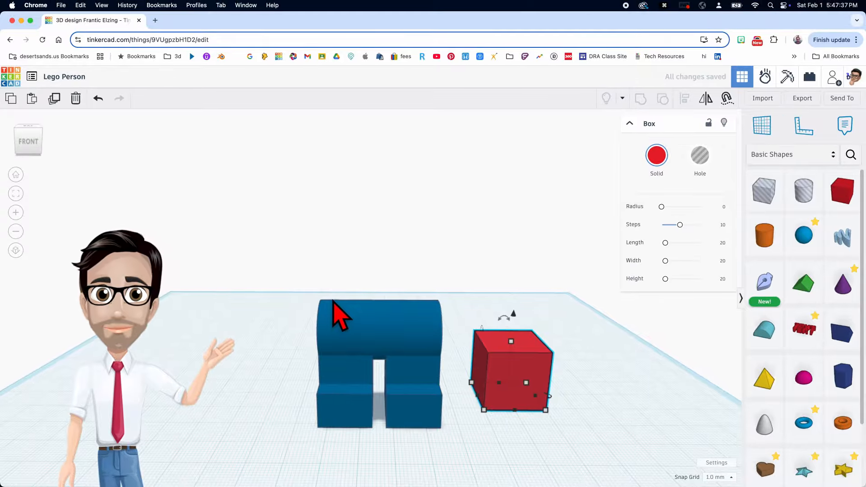
middle_drag(388, 327, 364, 300)
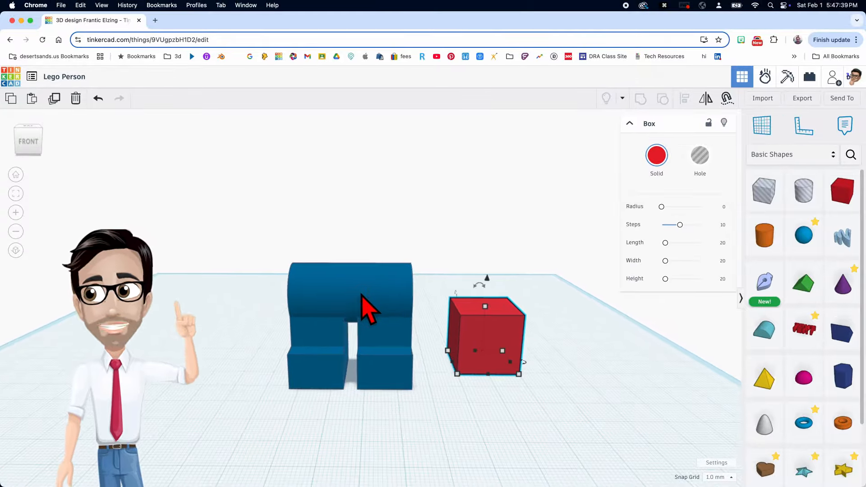
mouse_move(522, 376)
click(504, 396)
text(39)
key(Return)
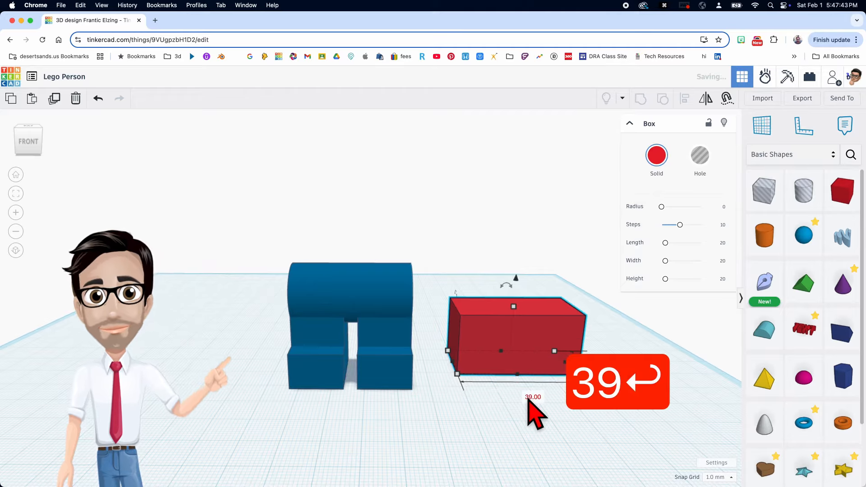
Set the 39 mm box's height to 4 mm and raise it 29 mm above the workplane.
middle_drag(537, 363, 465, 360)
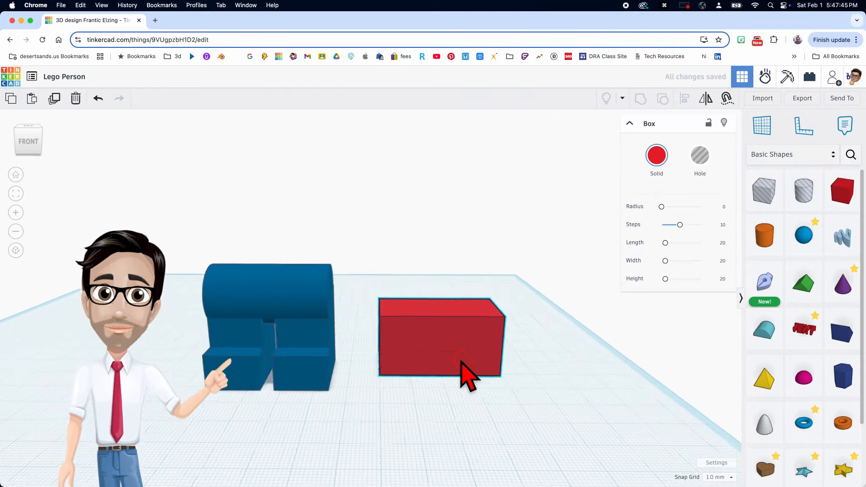
mouse_move(491, 376)
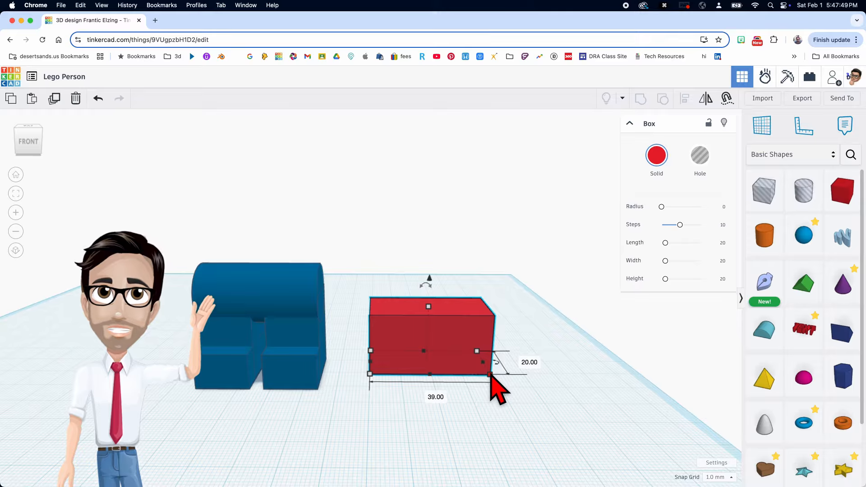
click(473, 335)
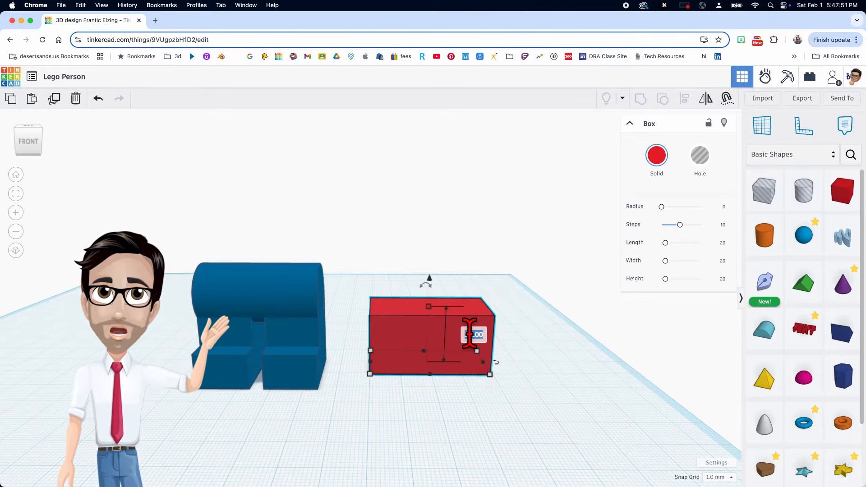
text(4)
key(Return)
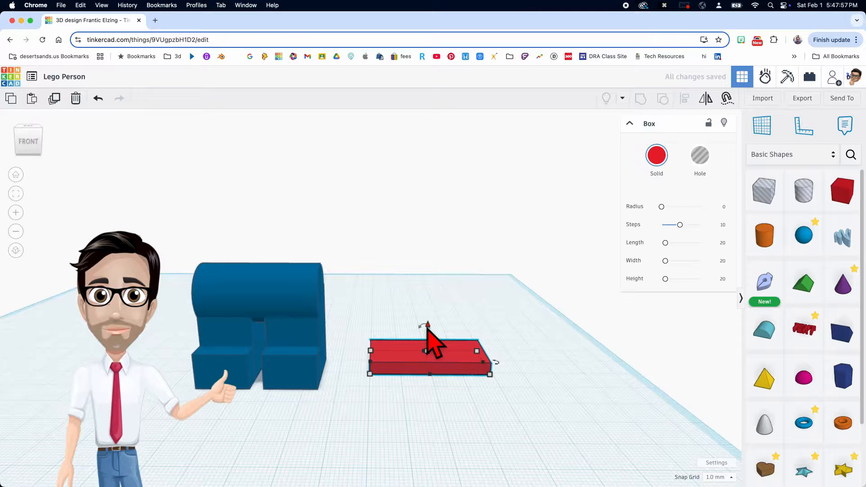
drag(428, 325, 429, 307)
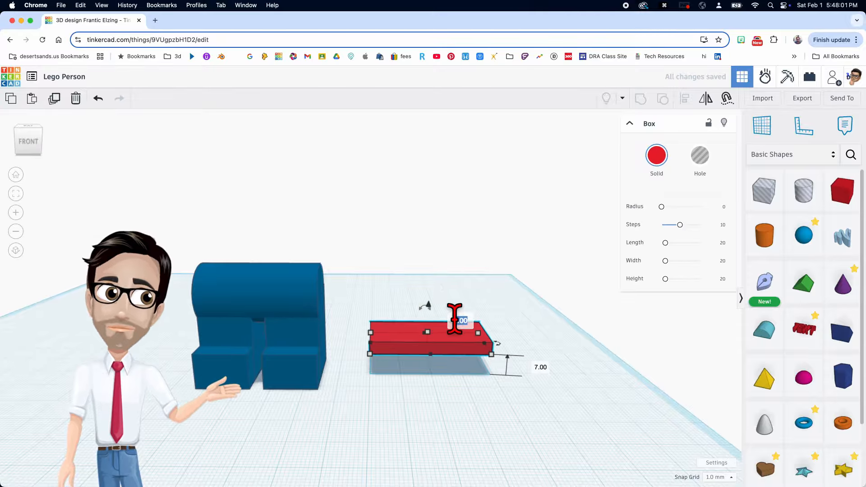
text(29)
key(Return)
Recolor the raised flat box with the same dark blue as the legs.
right_drag(459, 329, 499, 352)
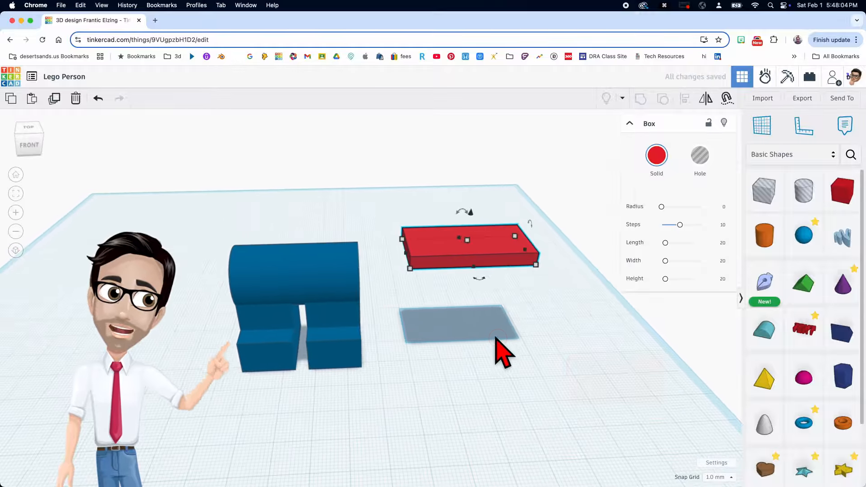
click(657, 158)
click(647, 269)
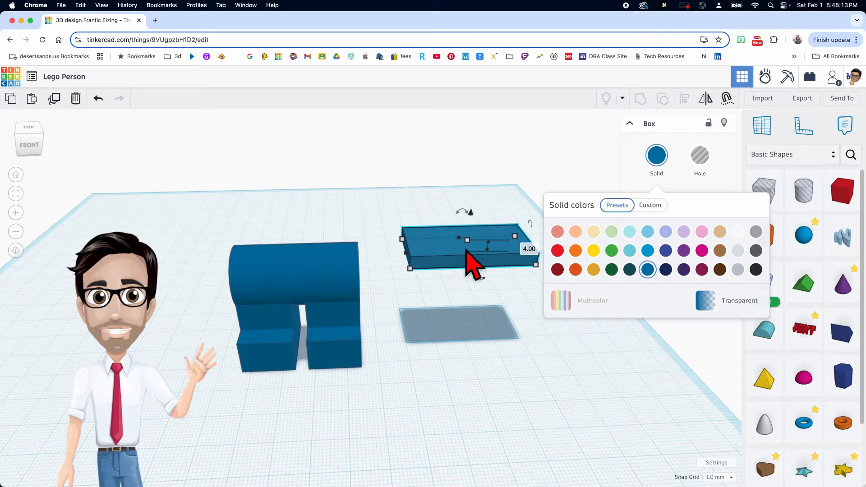
Center the flat box on the cylinder in both width and depth, keeping the cylinder in place.
shift+click(347, 277)
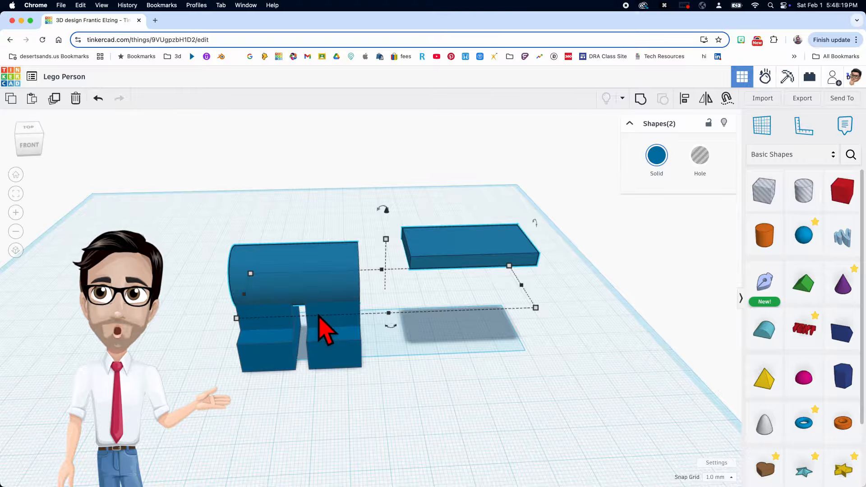
key(l)
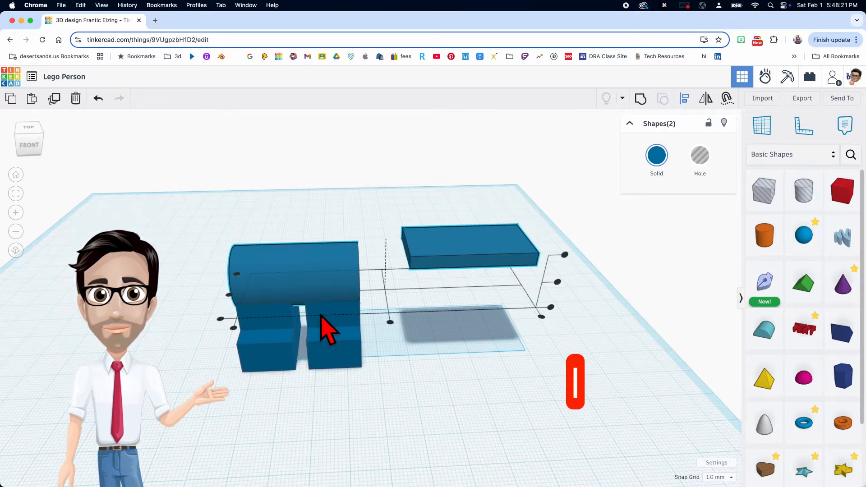
click(298, 260)
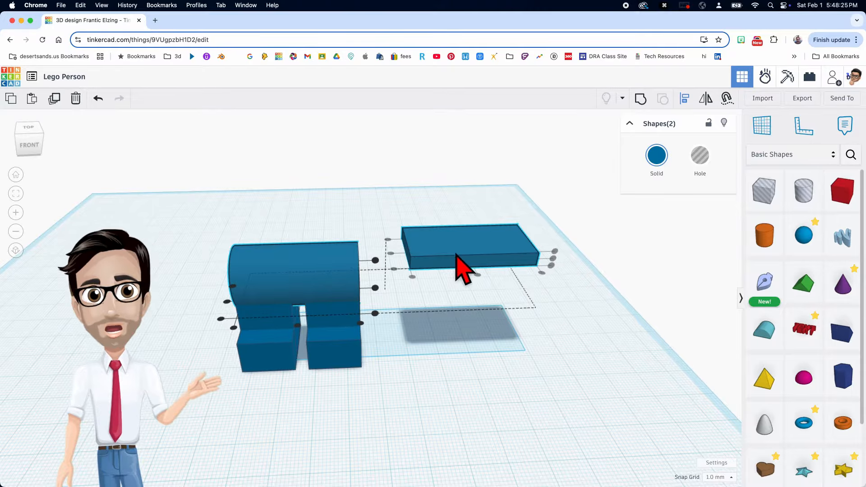
click(298, 325)
right_drag(300, 339, 409, 353)
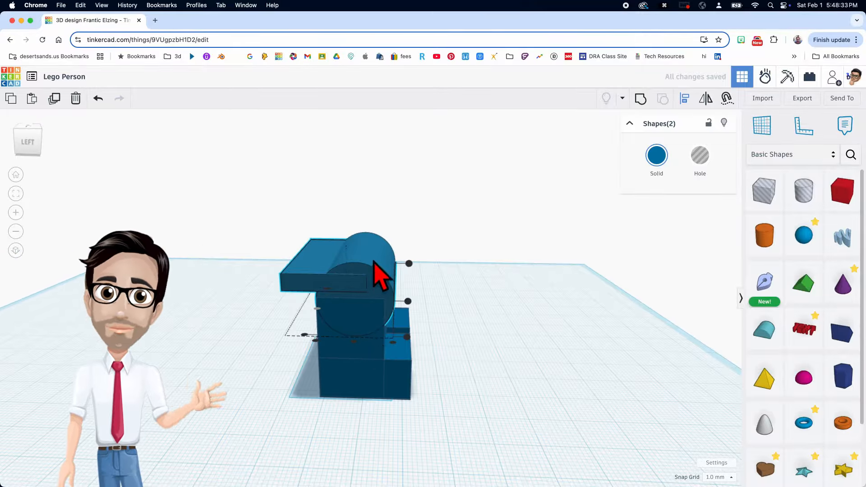
click(355, 342)
right_drag(354, 354, 391, 266)
right_drag(483, 304, 604, 356)
click(545, 362)
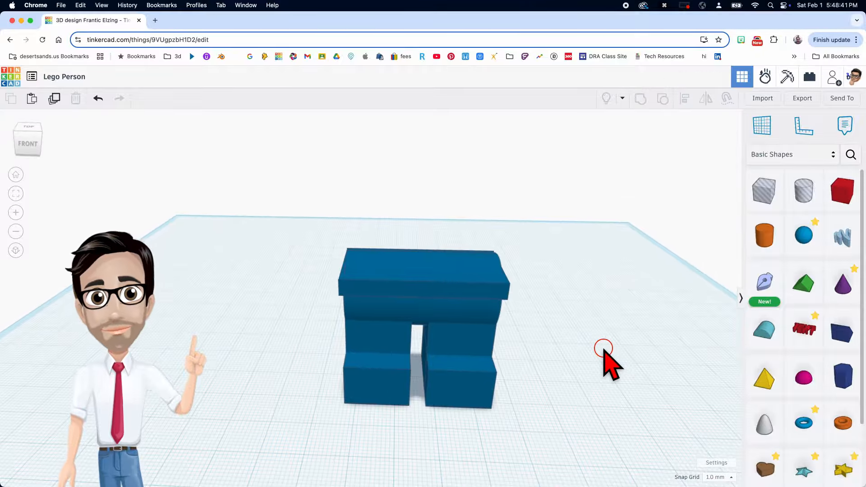
Add another box to the right of the finished legs and set its width to 41 mm.
right_drag(541, 350, 544, 339)
middle_drag(544, 340, 535, 344)
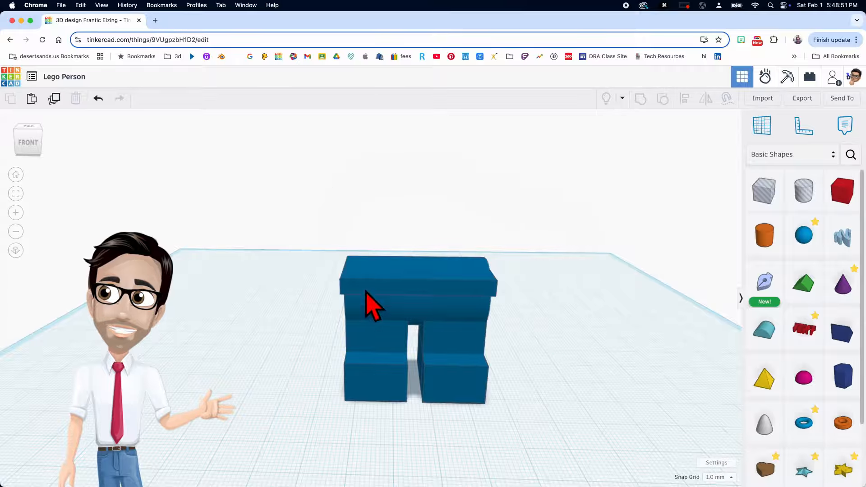
middle_drag(571, 333, 554, 363)
drag(842, 190, 532, 403)
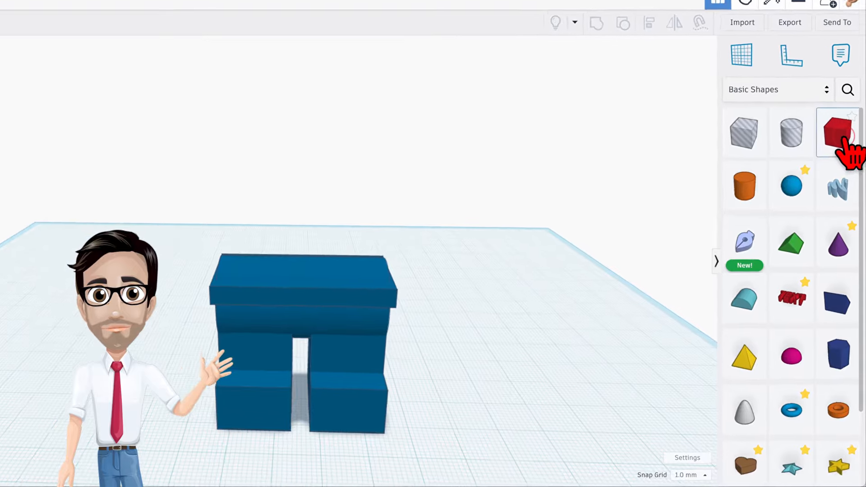
drag(431, 381, 480, 375)
middle_drag(479, 375, 397, 325)
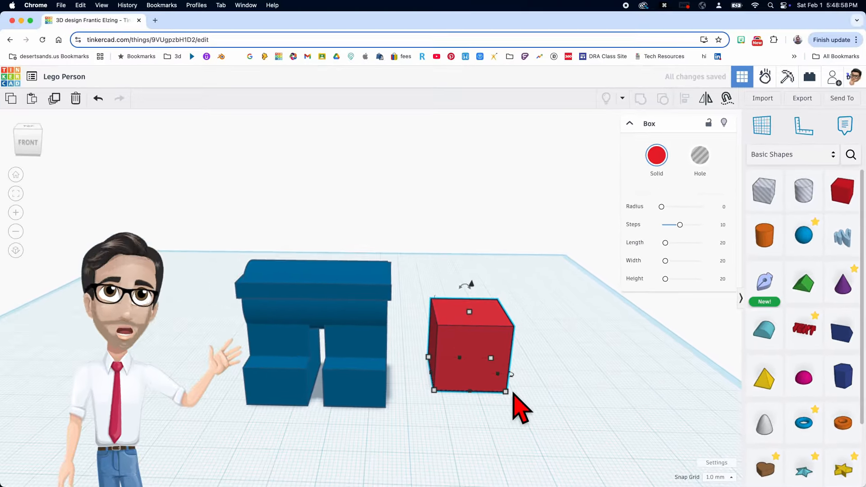
mouse_move(507, 394)
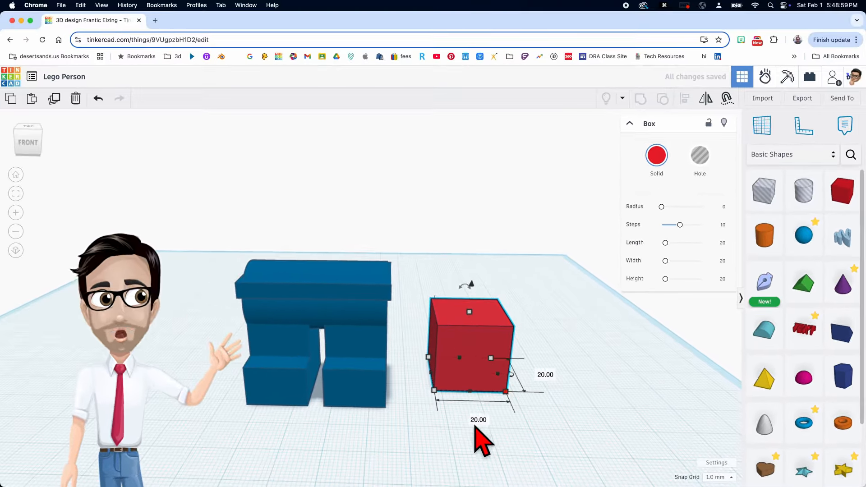
click(477, 420)
text(41)
key(Return)
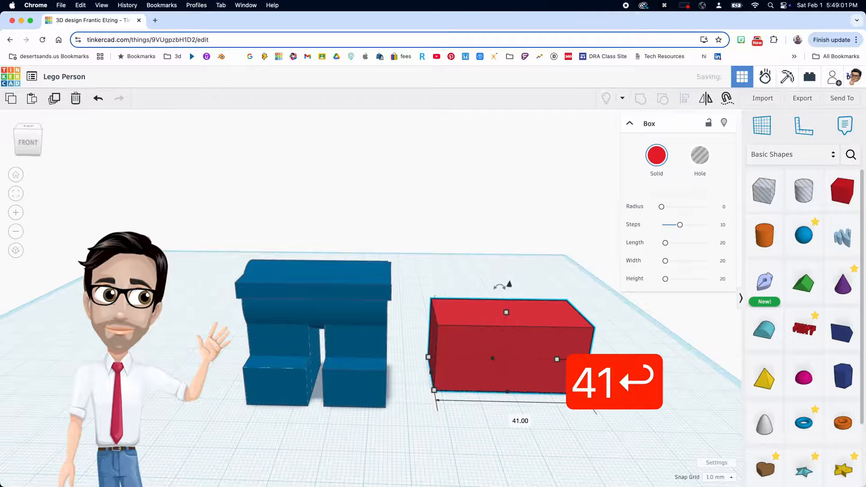
Set the red box's depth to 22 mm and its height to 37 mm.
right_drag(519, 427, 460, 406)
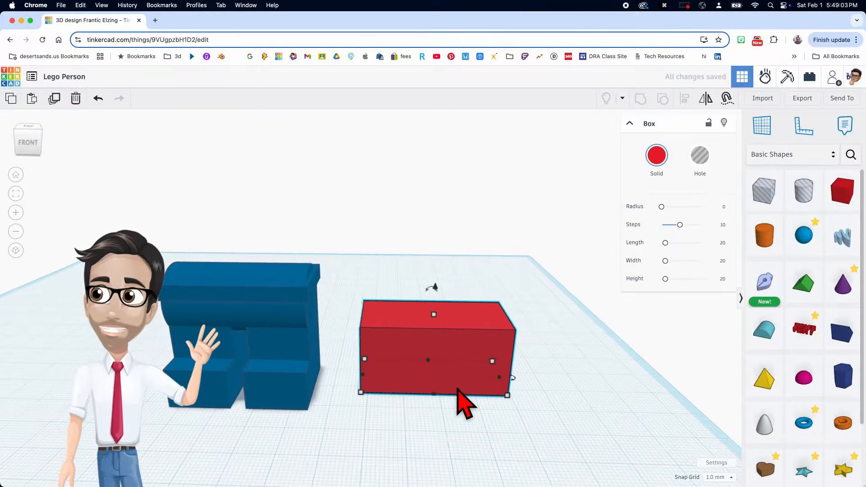
mouse_move(507, 395)
click(542, 379)
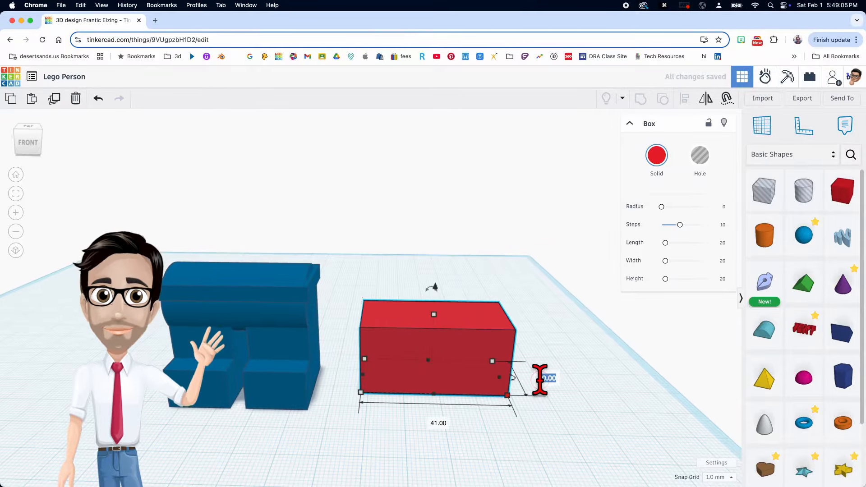
text(22)
key(Return)
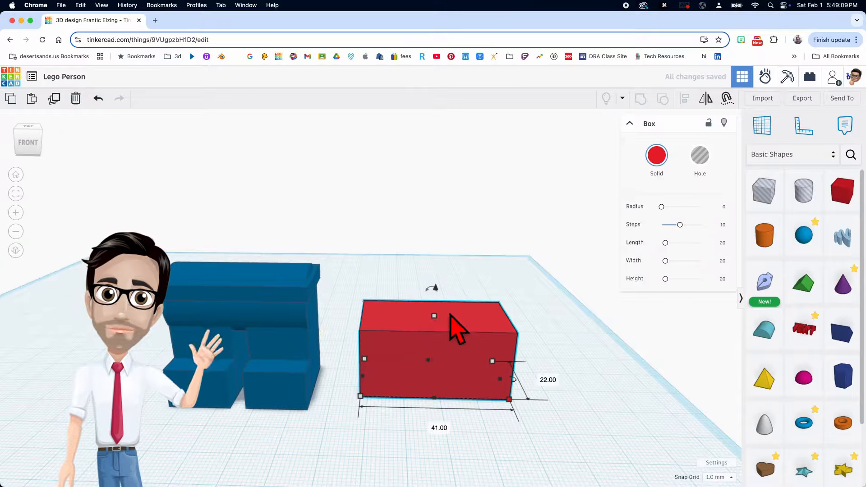
mouse_move(435, 317)
text(37)
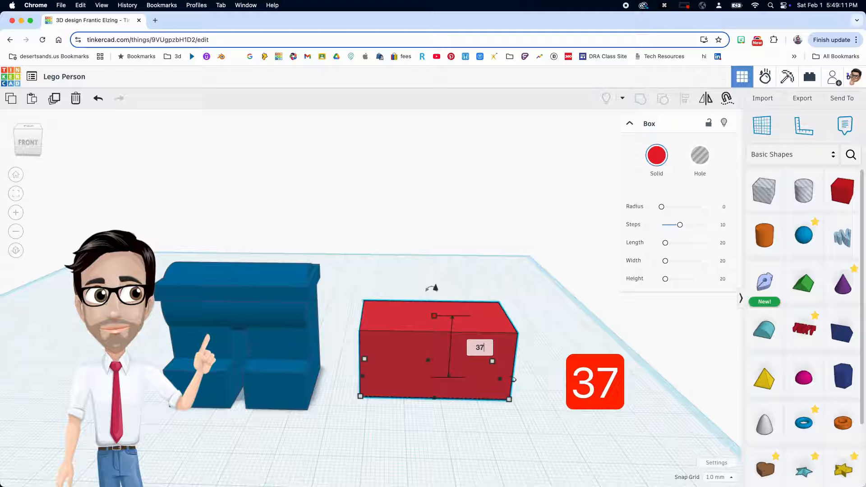
key(Return)
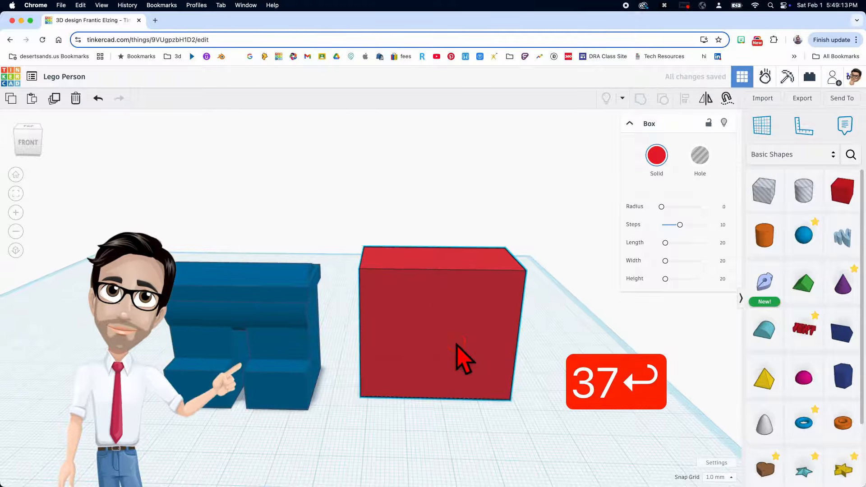
Move the red box 8 mm right and 6 mm forward, and shift all the leg shapes 19.27 mm left to make room.
middle_drag(457, 344, 473, 331)
scroll(471, 329, up, 1)
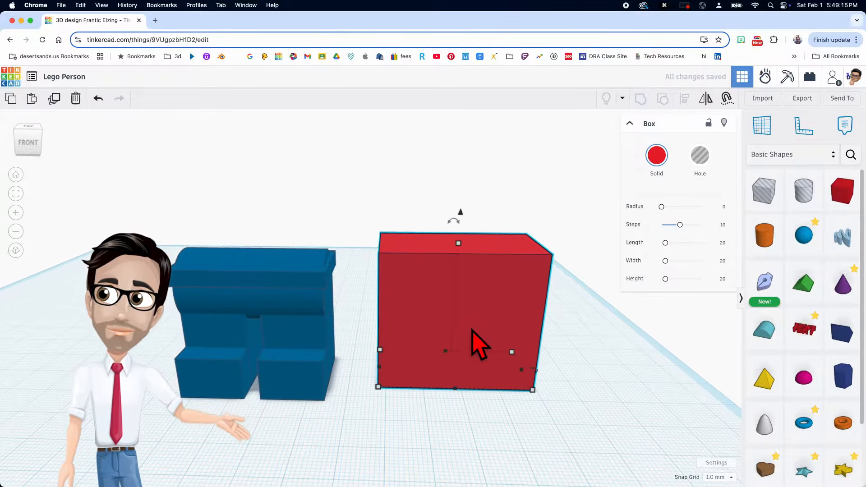
drag(472, 324, 504, 337)
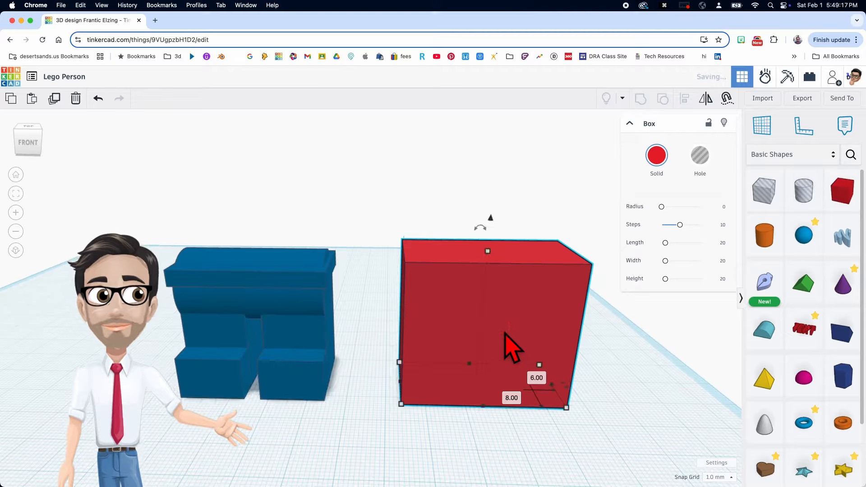
scroll(487, 333, down, 3)
drag(244, 255, 325, 378)
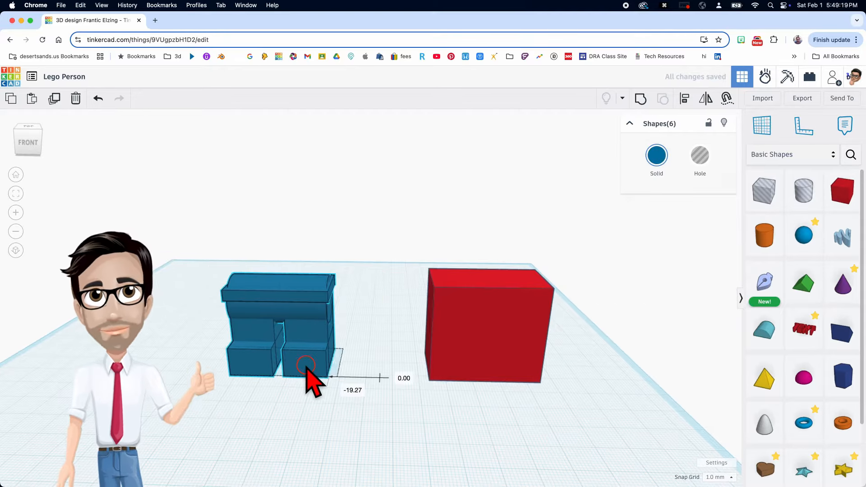
Duplicate the red box, offset one from the other by 46 mm, and turn the box nearest the legs into a hole.
drag(475, 340, 366, 336)
key(super+d)
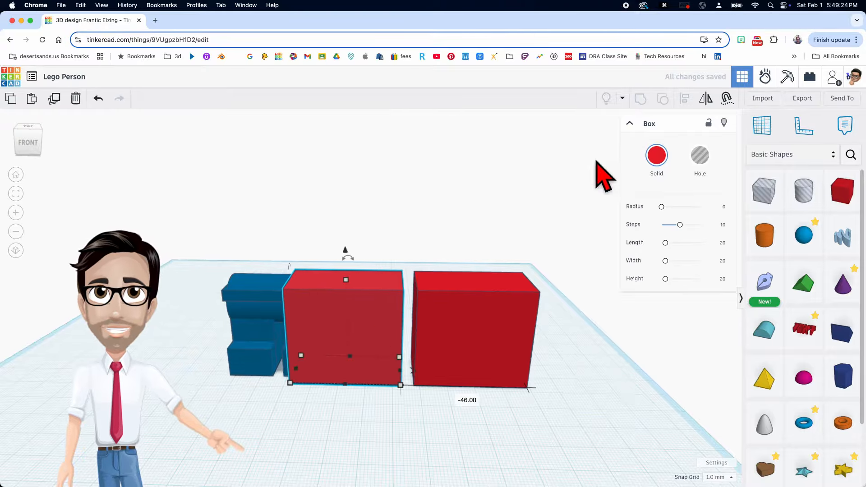
click(701, 158)
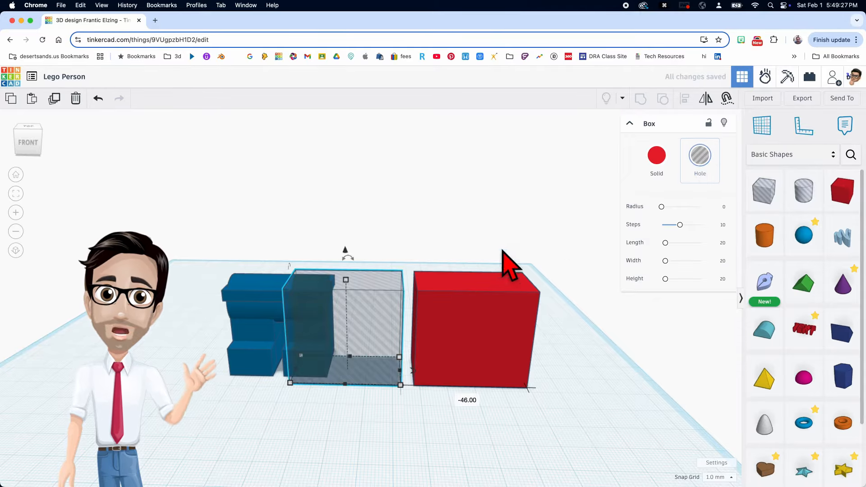
Stretch the hole box to 59 mm tall and lower it to 6 mm below the workplane.
drag(346, 280, 348, 221)
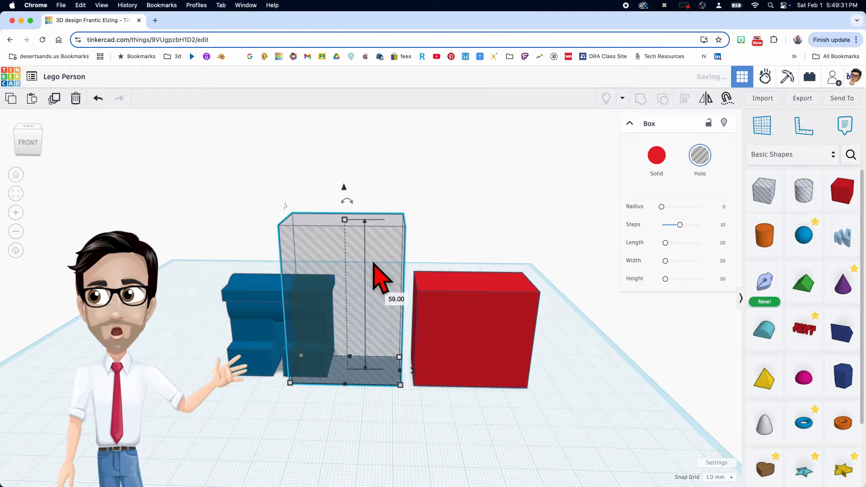
drag(345, 187, 344, 207)
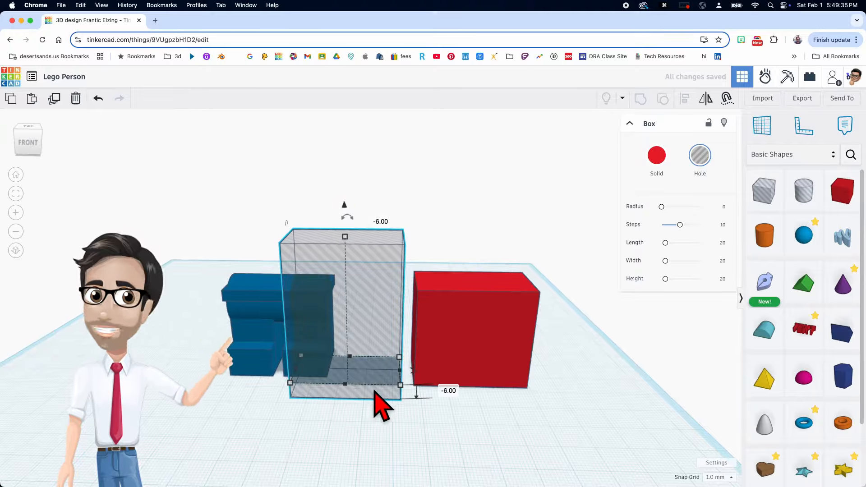
right_drag(425, 377, 412, 334)
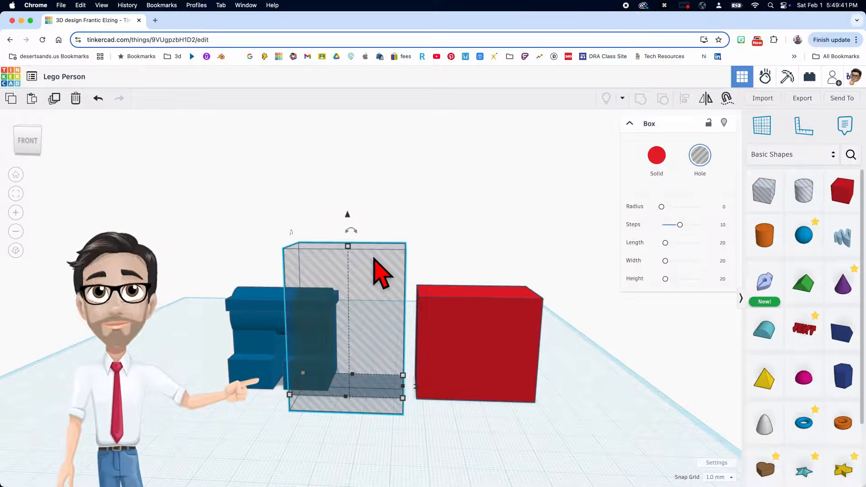
Tilt the hole box 8° toward the red box and move its slanted side up to the red box's lower-left edge.
drag(351, 231, 371, 214)
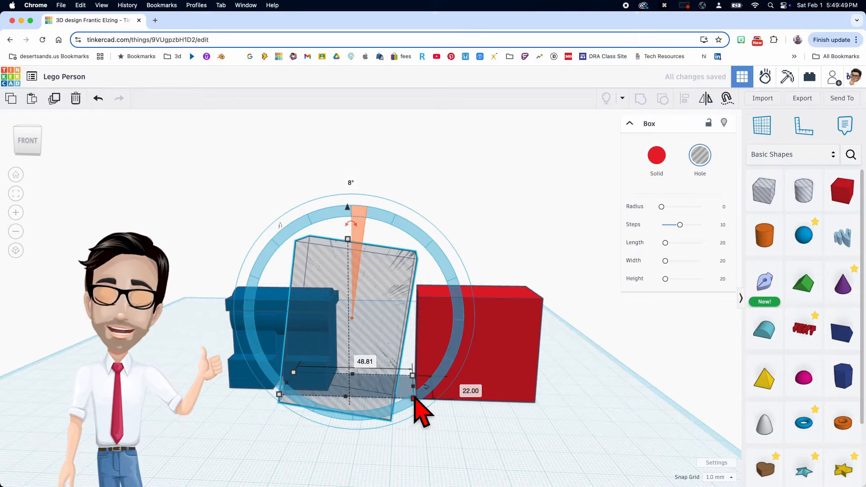
scroll(417, 400, up, 5)
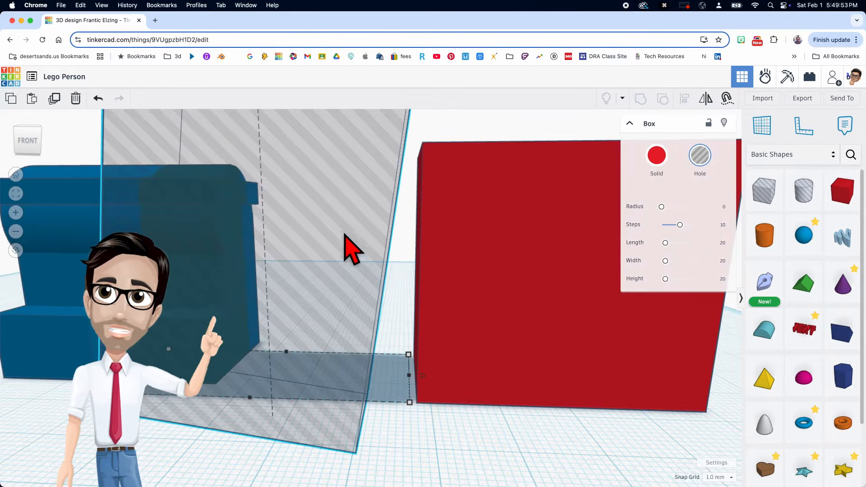
drag(331, 244, 396, 321)
drag(408, 372, 465, 409)
right_drag(510, 388, 406, 395)
scroll(405, 395, up, 2)
scroll(406, 396, up, 3)
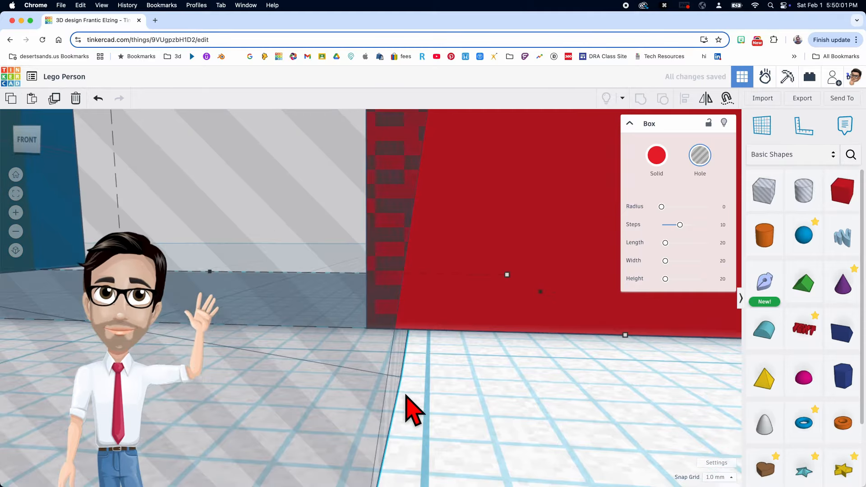
right_drag(404, 359, 442, 359)
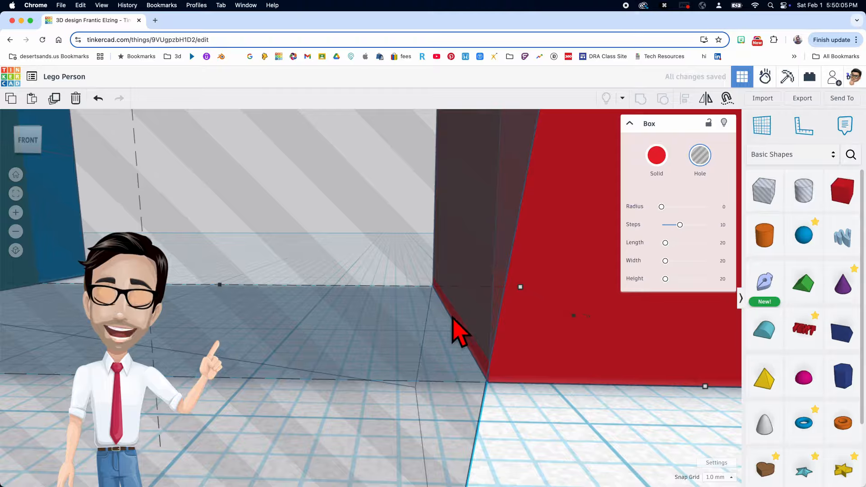
Set the snap grid to 0.1 mm and fine-tune the hole box so its slanted face meets the red box's lower-left edge.
click(728, 478)
click(727, 386)
mouse_move(524, 379)
right_down()
mouse_move(518, 383)
mouse_move(526, 382)
right_up()
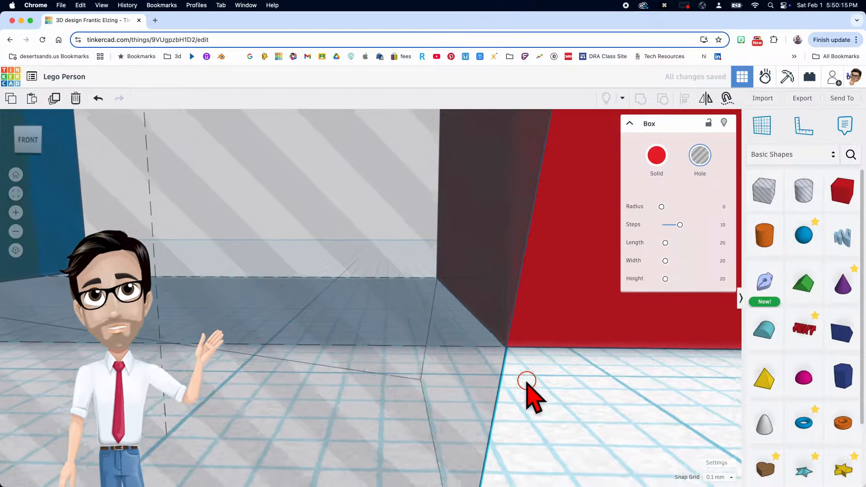
scroll(506, 400, down, 10)
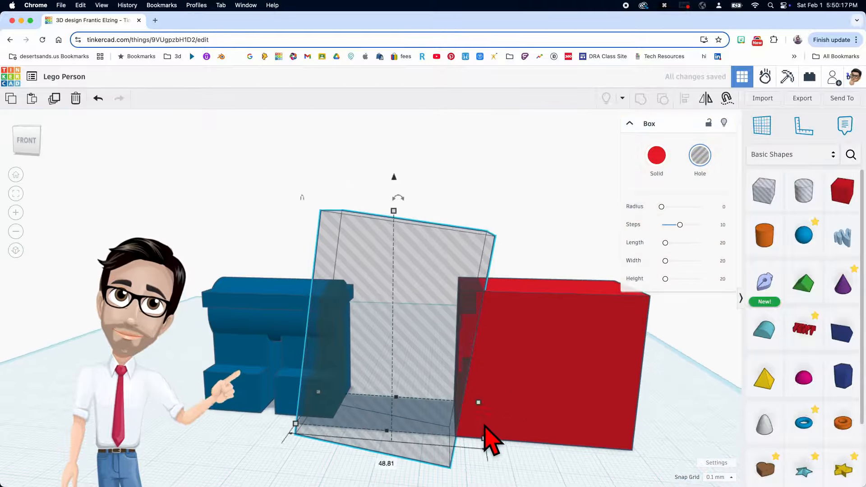
right_drag(485, 425, 387, 328)
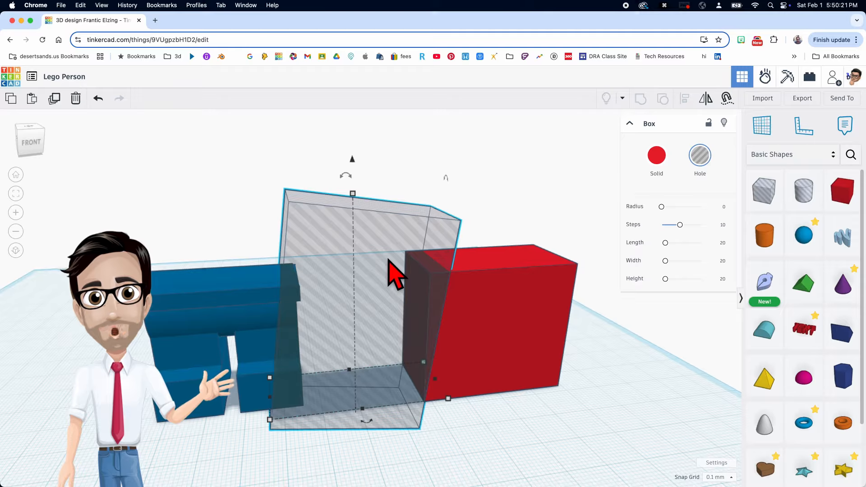
Duplicate the tilted hole box in place and mirror the copy left to right.
key(super+m)
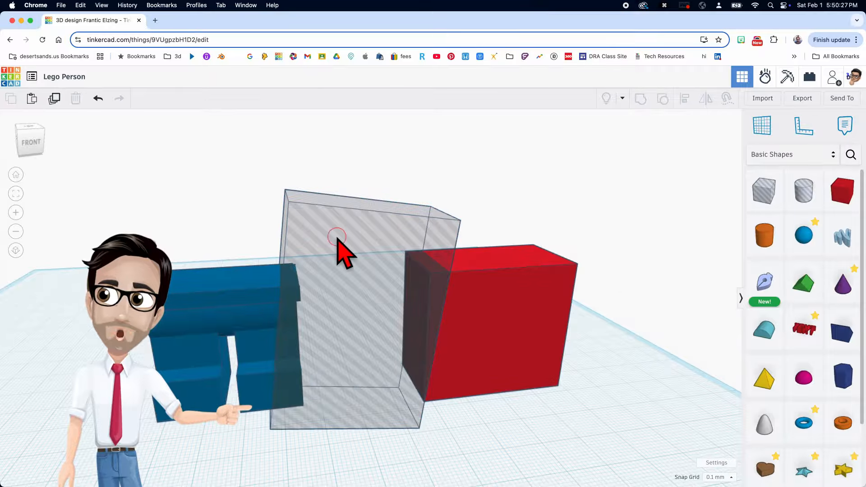
key(super+d)
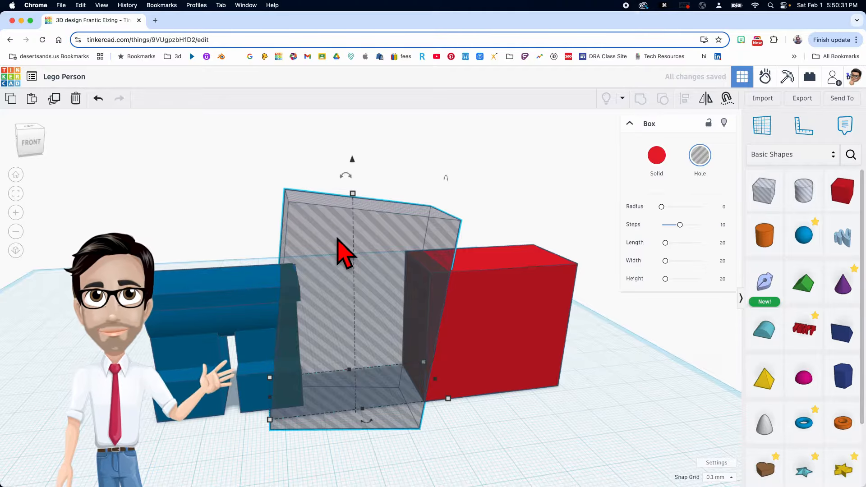
key(m)
right_drag(412, 374, 394, 416)
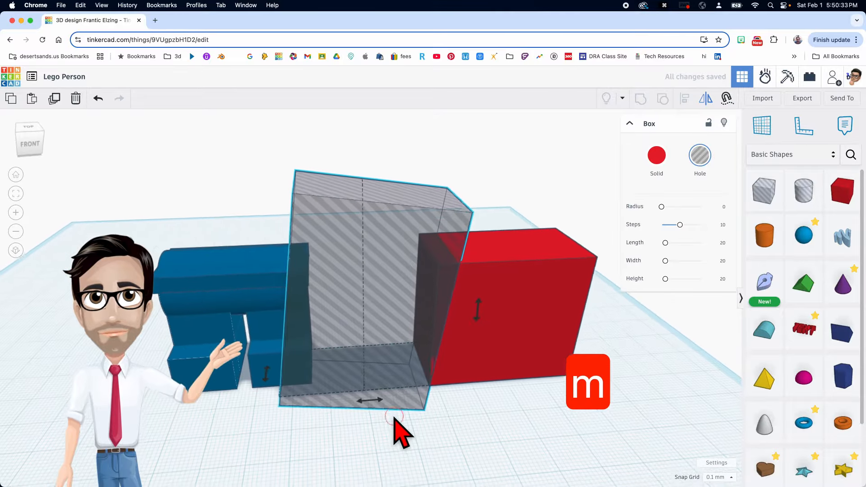
click(381, 400)
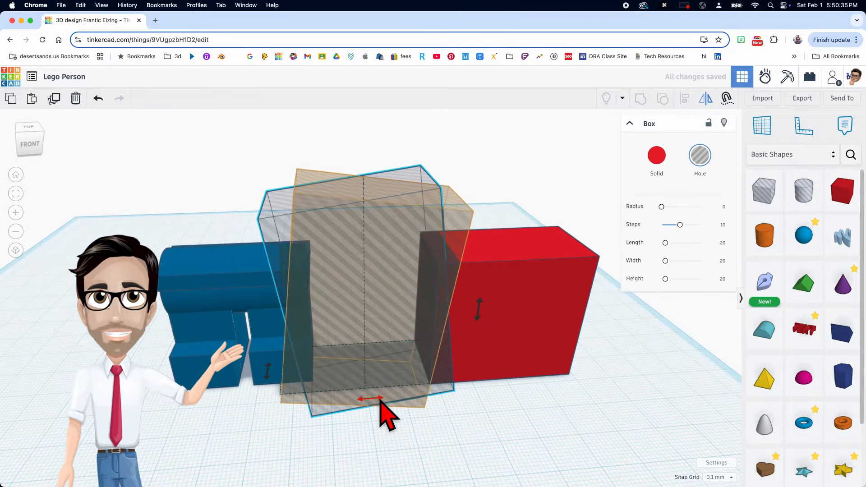
Move the mirrored hole box to the right side of the red box so it overlaps the upper-right side.
key(shift)
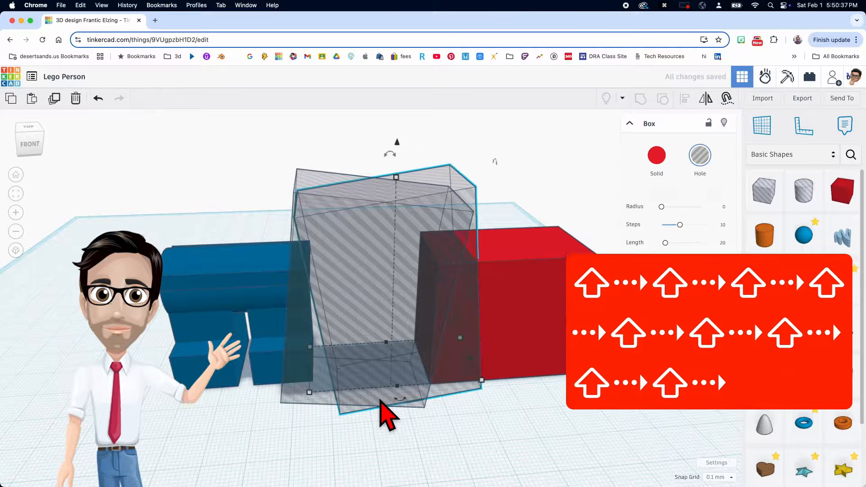
key(shift+Right)
key(shift+Right)
key(shift+Right)
key(shift+Right)
key(shift+Right)
key(shift+Right)
key(shift+Right)
key(shift+Right)
key(shift+Right)
key(shift+Right)
key(shift+Right)
key(shift+Right)
key(shift+Right)
key(shift+Right)
key(shift+Right)
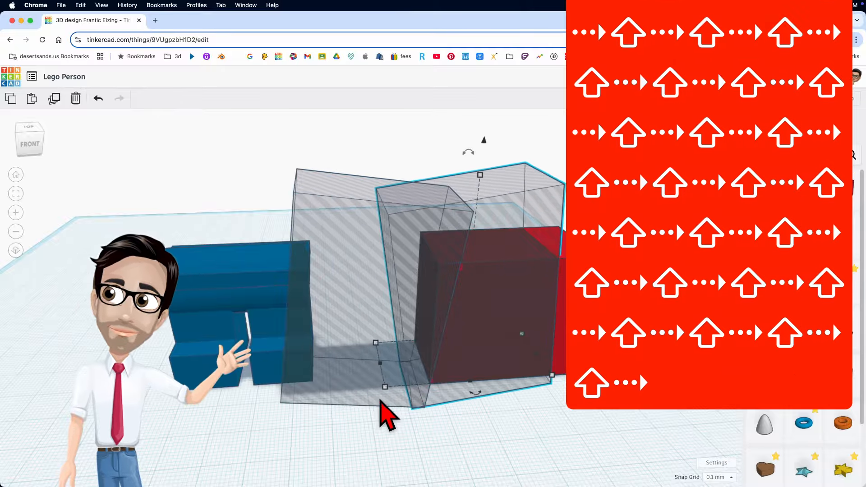
middle_drag(490, 415, 452, 415)
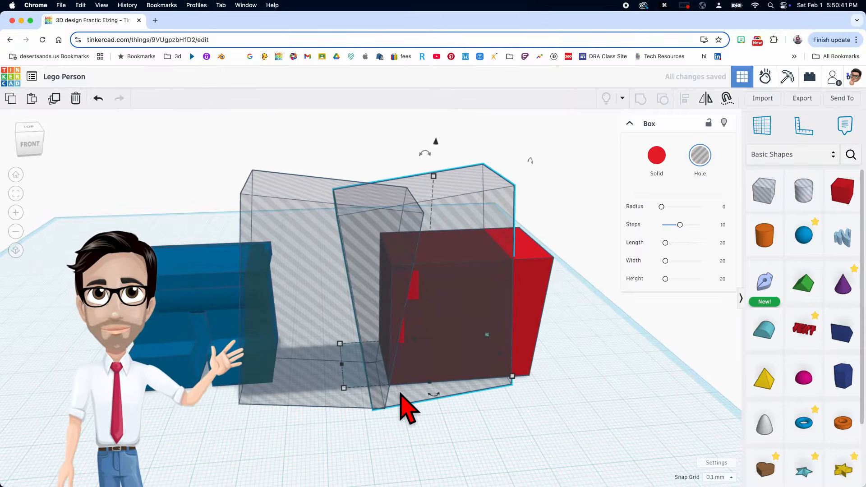
drag(403, 393, 567, 392)
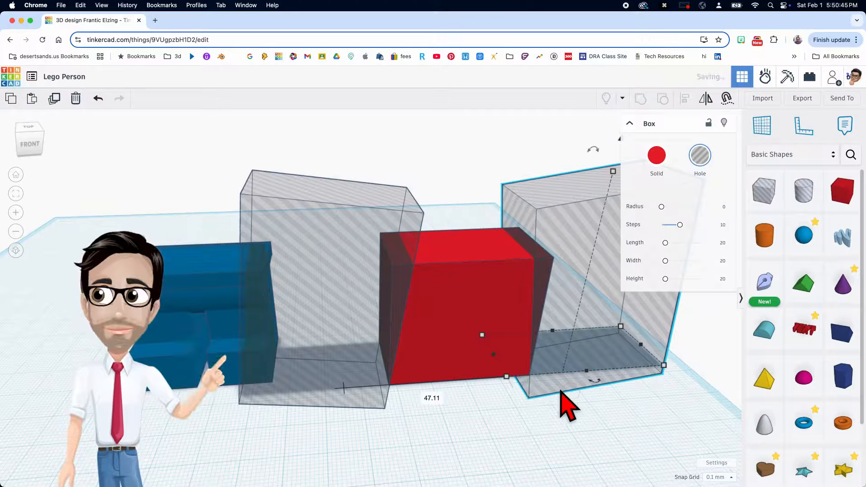
Nudge the mirrored hole box left in 0.1 mm increments toward the red box's lower-right edge.
scroll(531, 381, up, 6)
right_drag(531, 381, 326, 243)
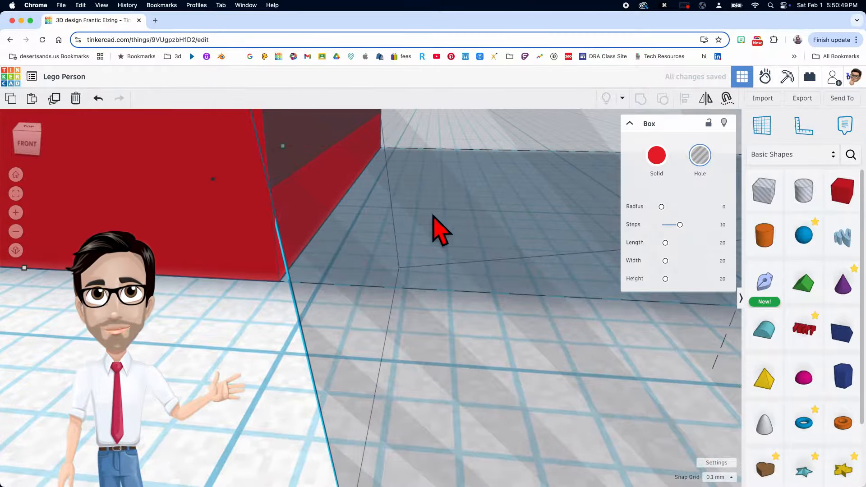
key(Left)
key(Left)
key(Left)
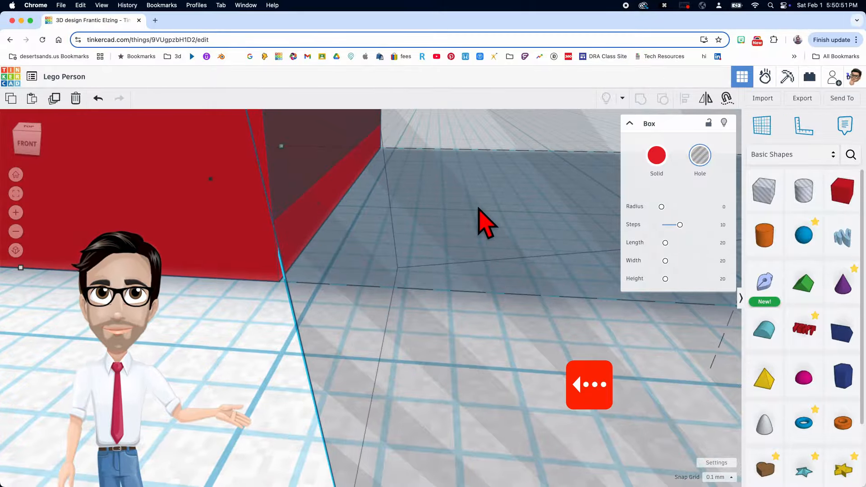
Turn grid snapping off and nudge the mirrored hole's slanted face exactly onto the red box's lower-right edge.
scroll(355, 277, up, 5)
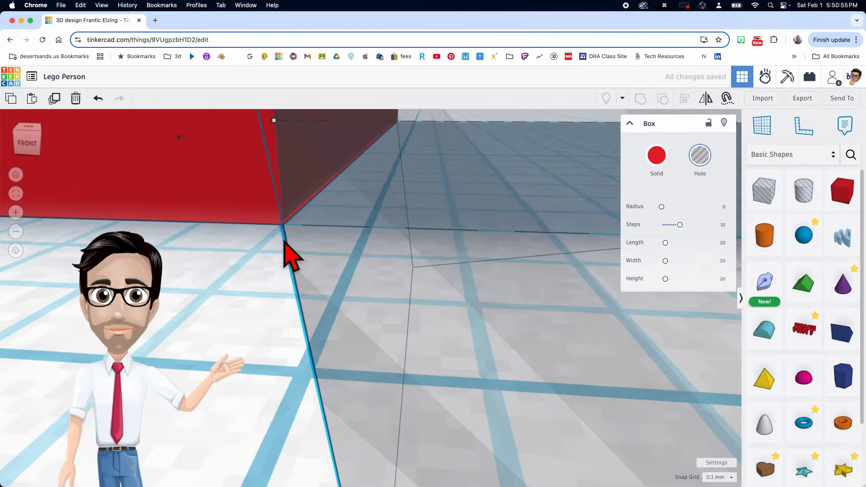
click(720, 478)
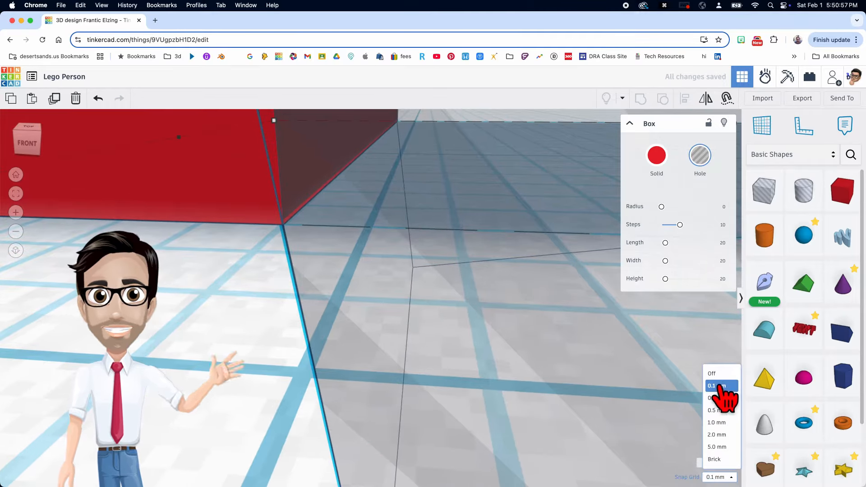
click(720, 391)
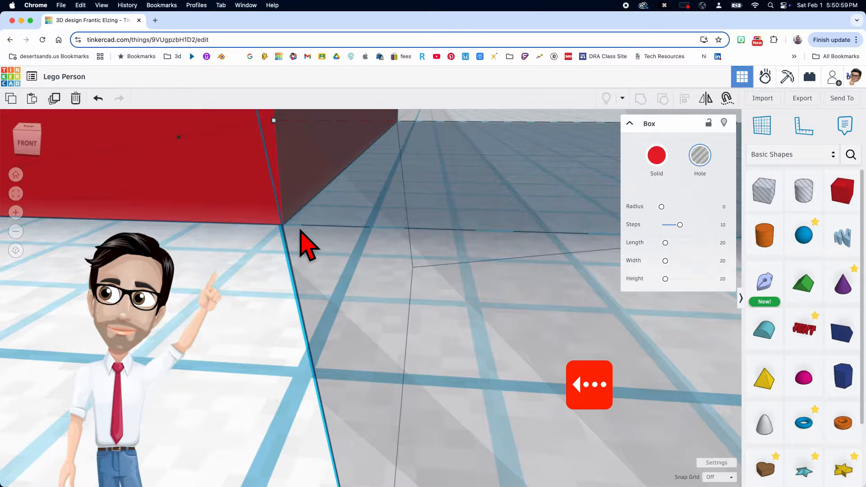
Set the snap grid to 0.1 mm and group the red box with both tilted hole boxes to cut the tapered torso.
scroll(301, 246, down, 5)
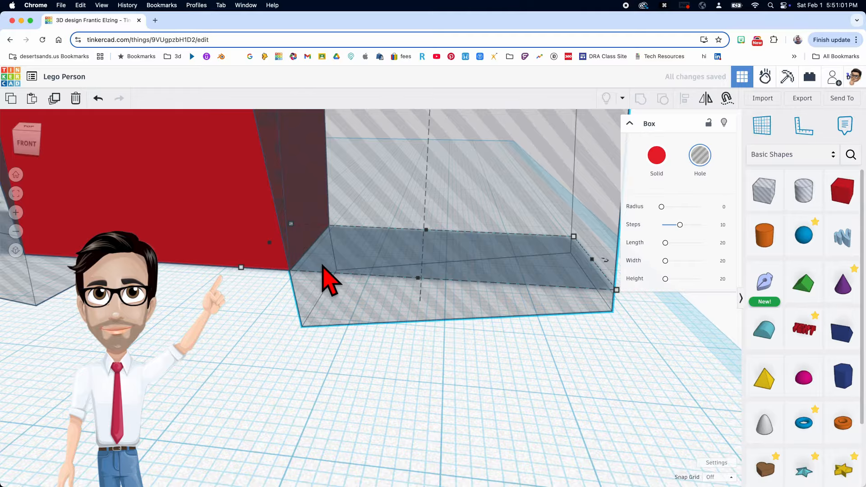
scroll(342, 286, down, 3)
click(732, 478)
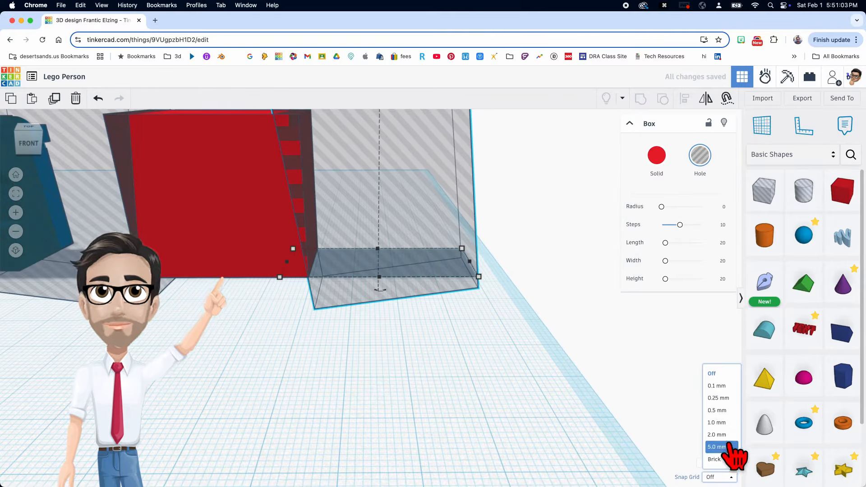
click(720, 386)
scroll(289, 406, down, 3)
scroll(289, 406, down, 3)
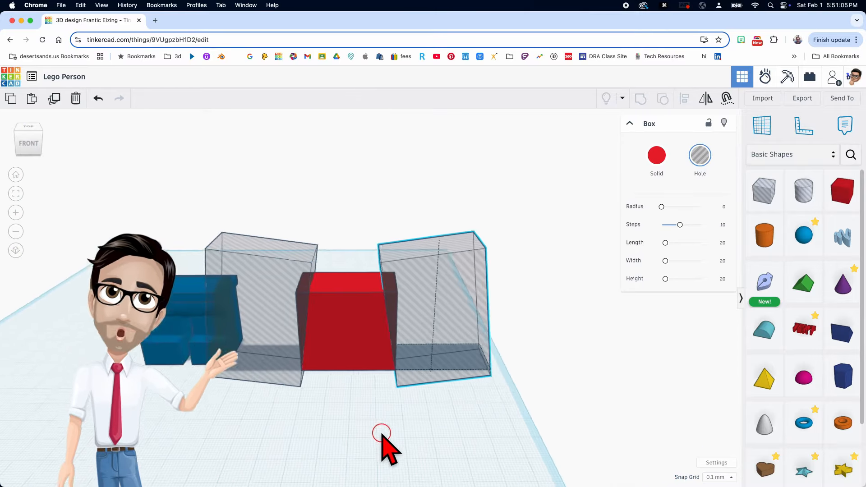
drag(297, 224, 439, 336)
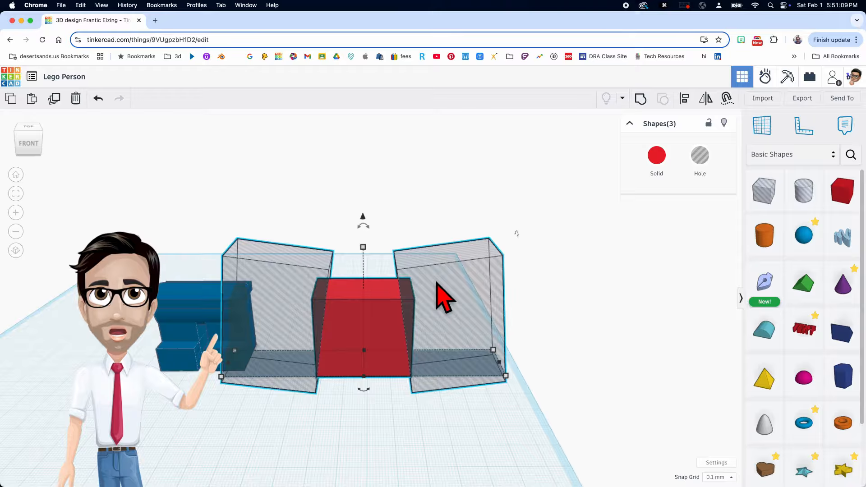
key(super+g)
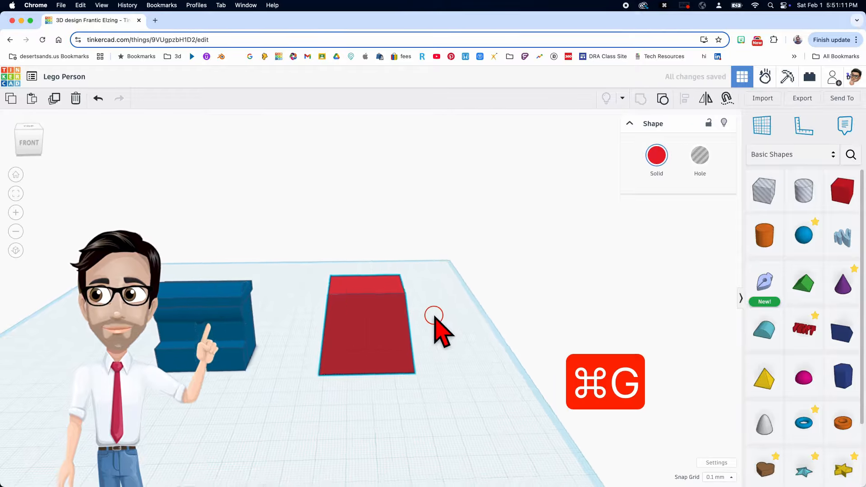
Place a temporary workplane on top of the blue hips and drop the red torso to that height.
right_drag(392, 348, 386, 352)
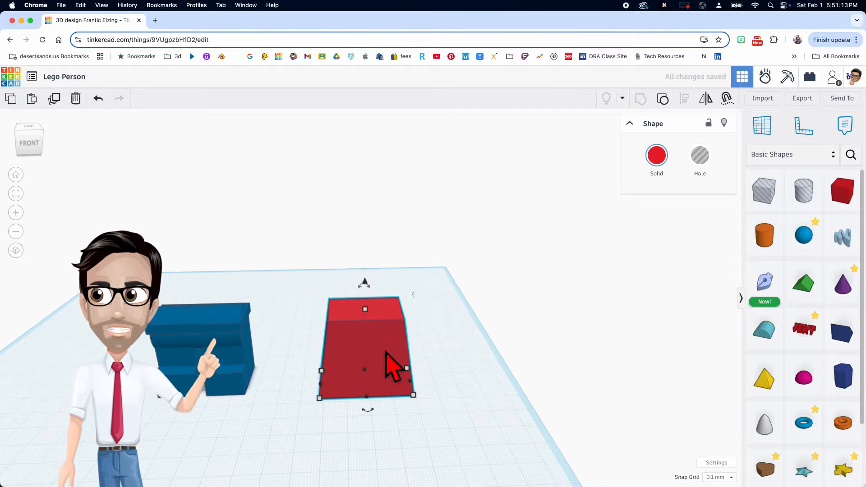
right_drag(375, 355, 464, 346)
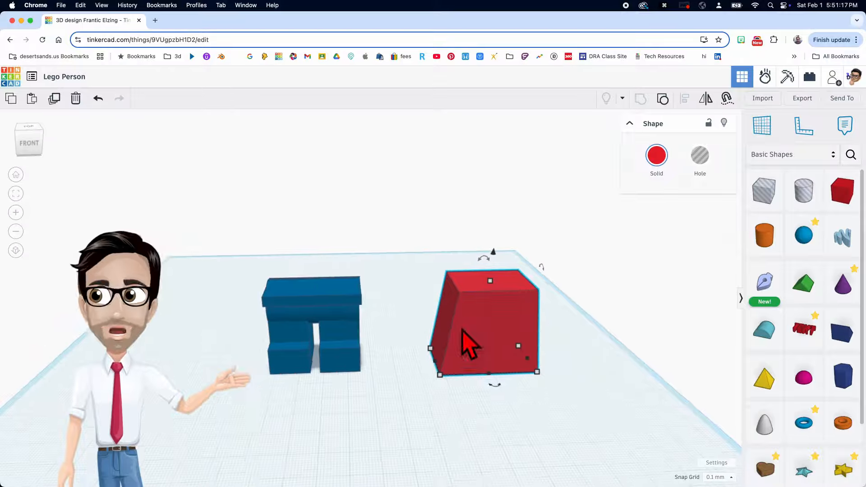
scroll(462, 330, up, 1)
mouse_move(490, 344)
right_down()
mouse_move(513, 353)
mouse_move(507, 363)
mouse_move(496, 349)
right_up()
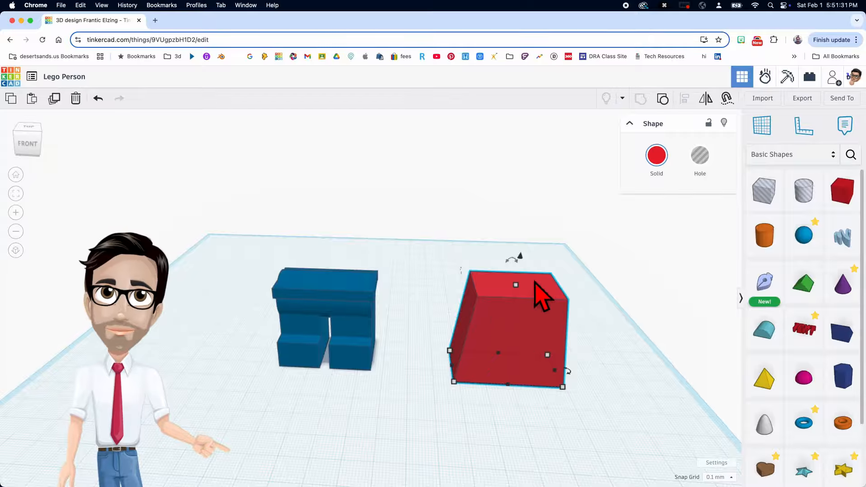
key(w)
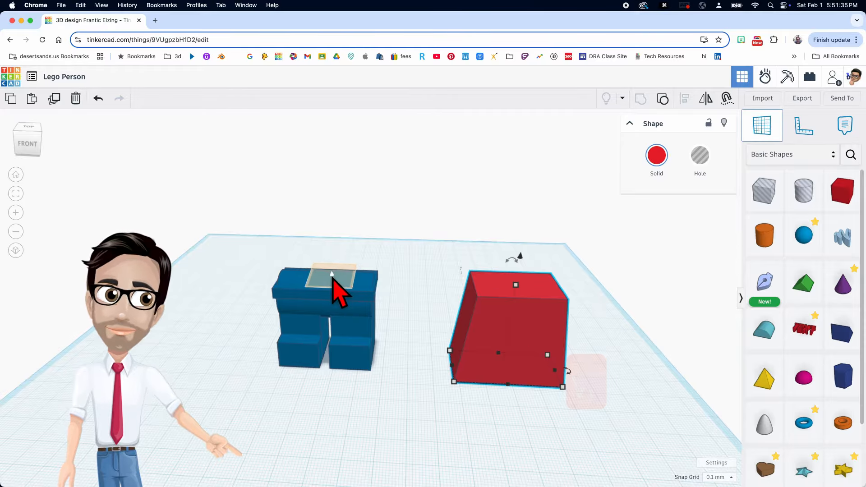
scroll(334, 276, up, 5)
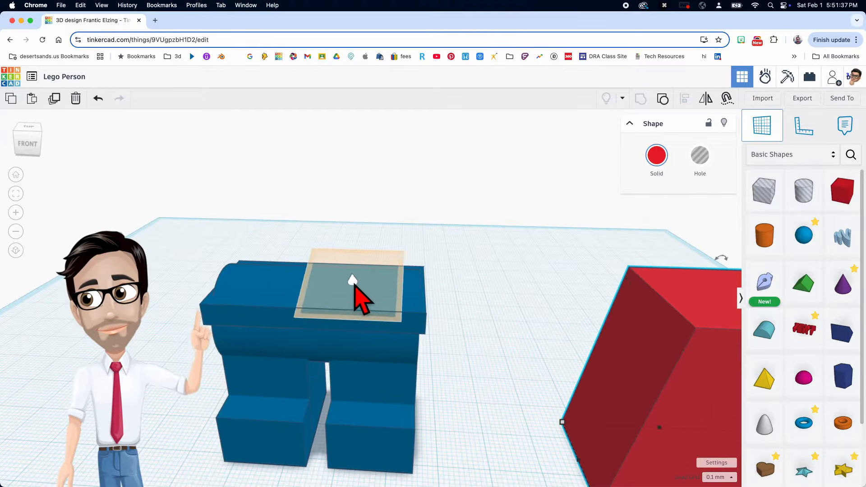
click(388, 308)
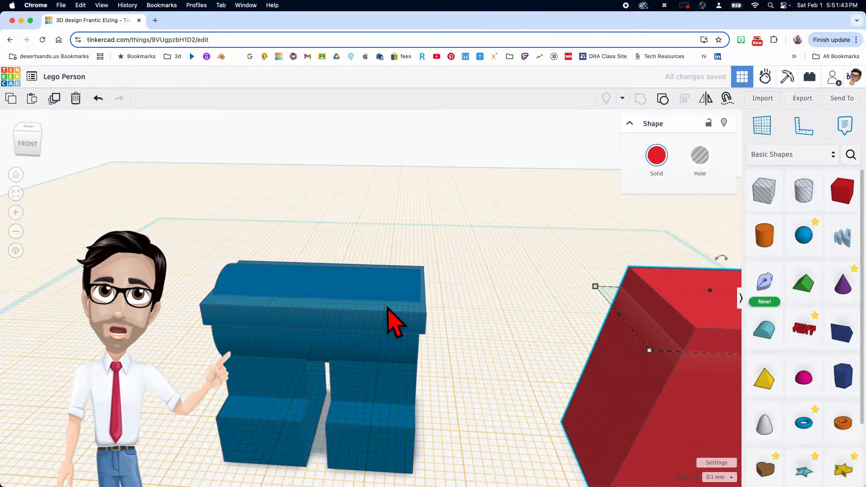
key(d)
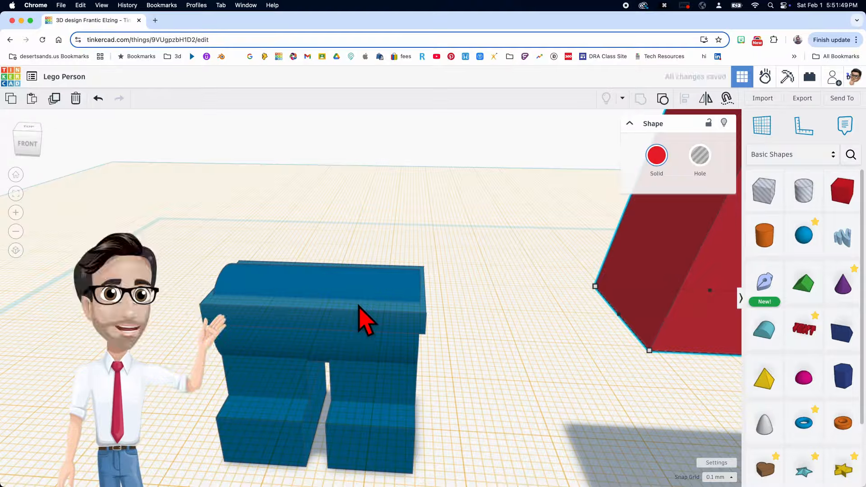
Return the workplane to the base grid and align the red torso centered over the blue hips.
key(w)
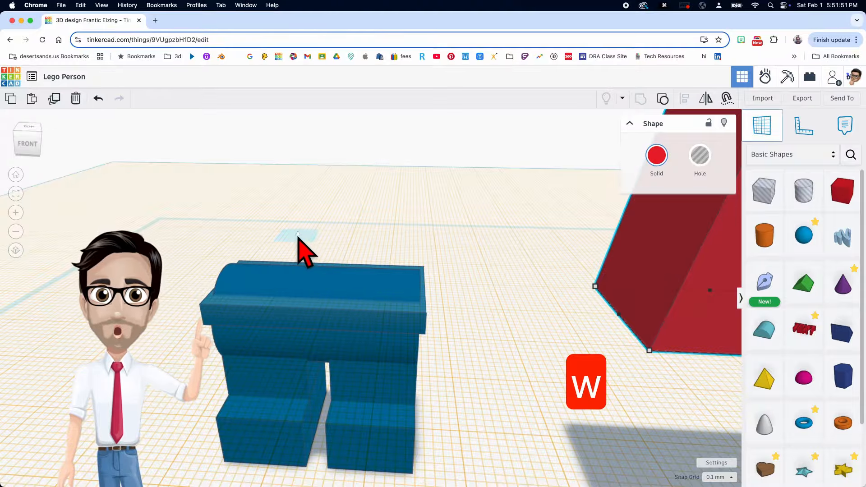
click(297, 237)
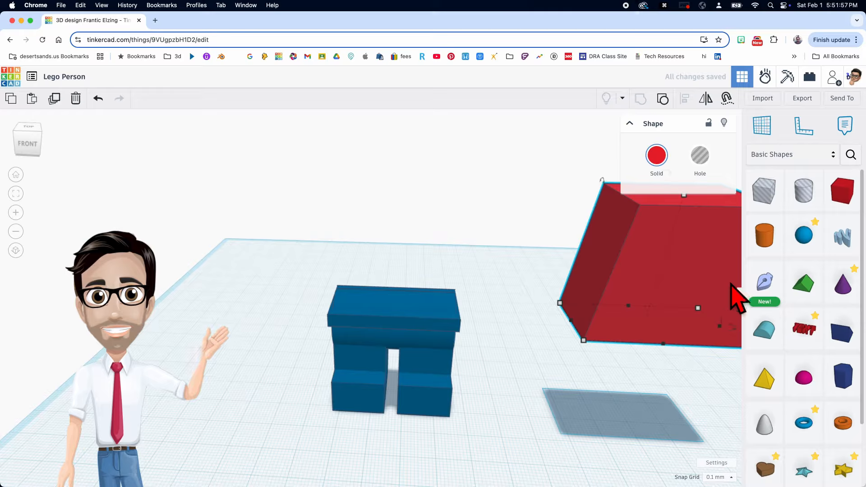
shift+click(404, 324)
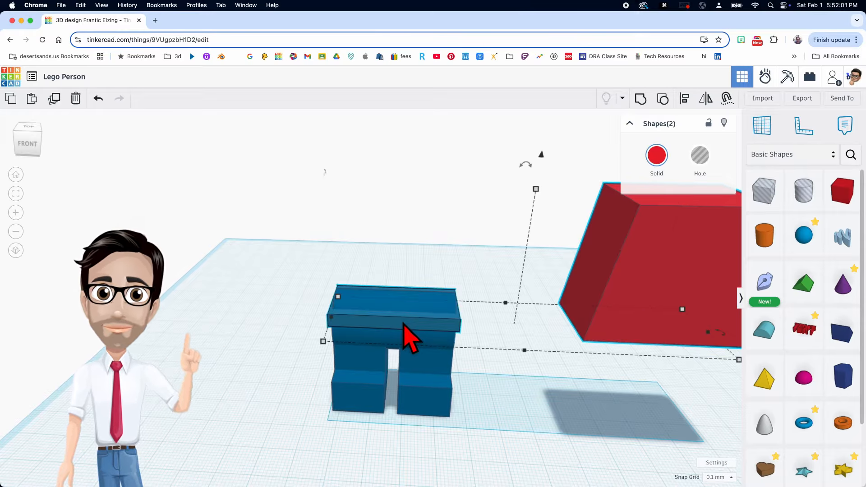
key(l)
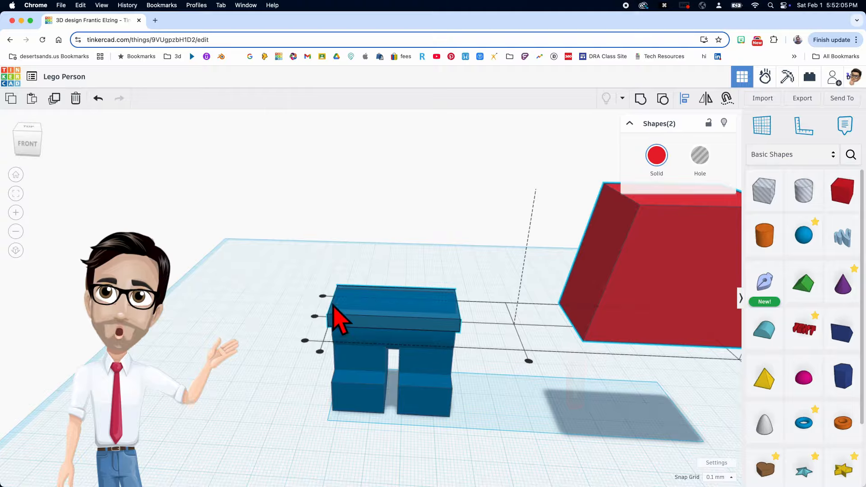
click(393, 338)
right_drag(397, 353, 349, 351)
middle_drag(431, 364, 428, 379)
right_drag(434, 386, 421, 371)
click(426, 375)
middle_drag(427, 375, 479, 349)
right_drag(479, 377, 482, 371)
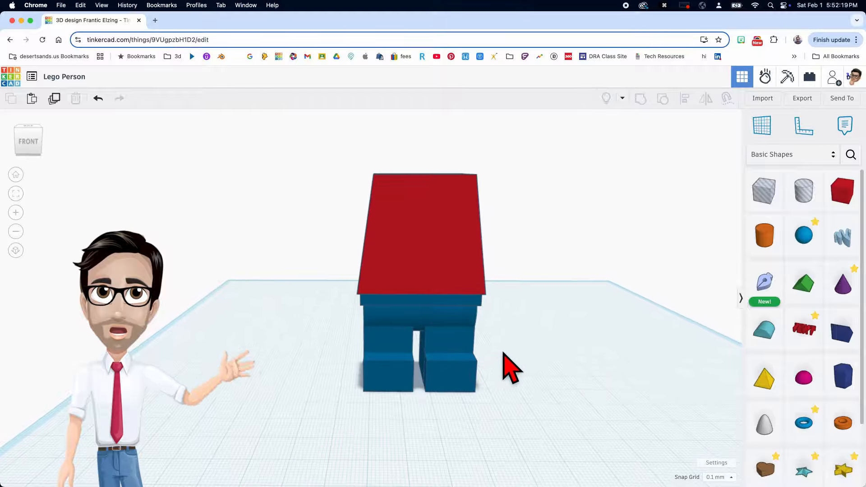
Add a Bent Pipe from the Shape Generators collection to the workplane beside the Lego body.
middle_drag(503, 352, 499, 369)
right_drag(498, 377, 493, 387)
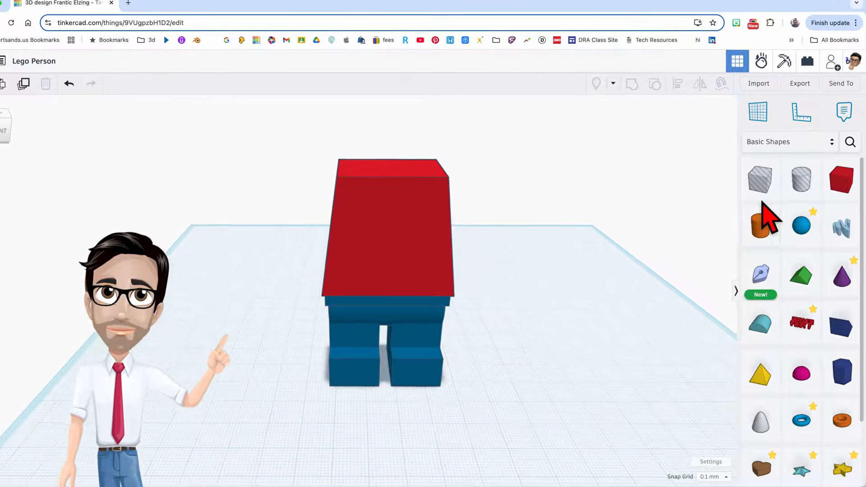
click(829, 143)
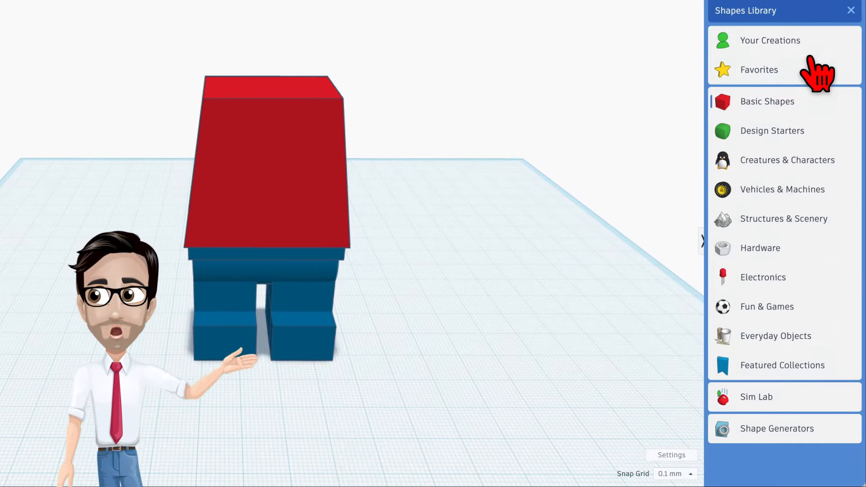
click(791, 429)
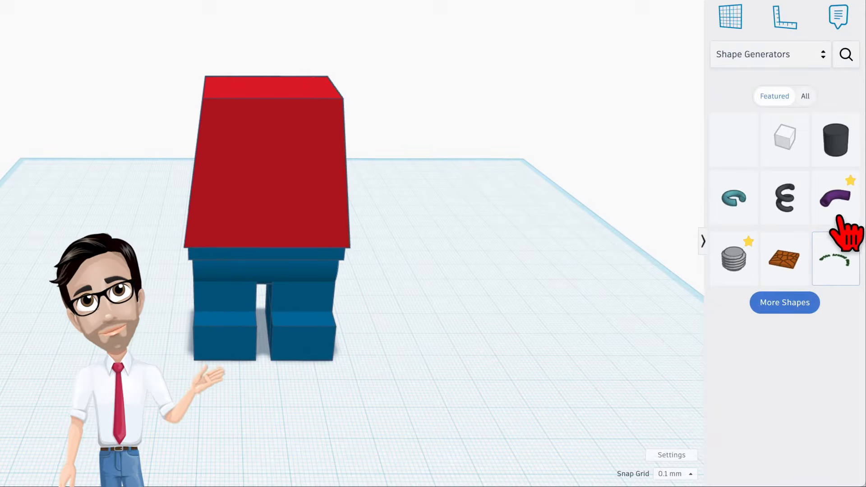
drag(838, 209, 441, 324)
Make the bent pipe solid with a wall thickness of 10 and color it red.
middle_drag(487, 326, 373, 323)
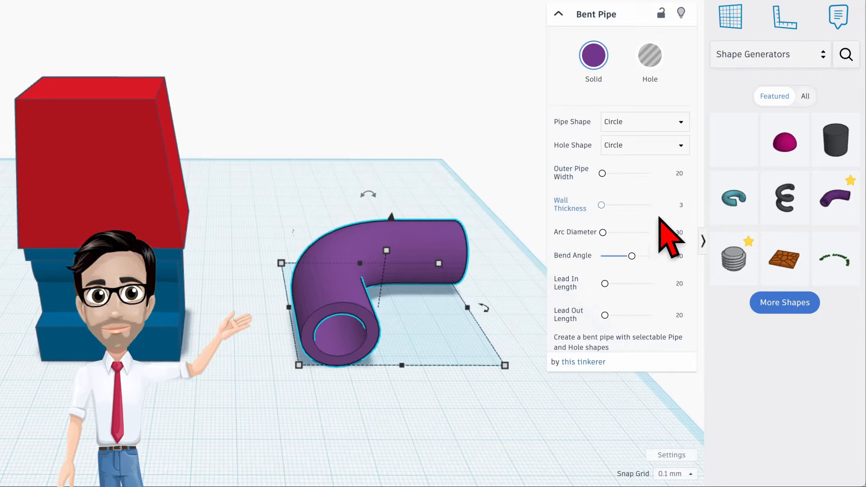
click(679, 205)
text(10)
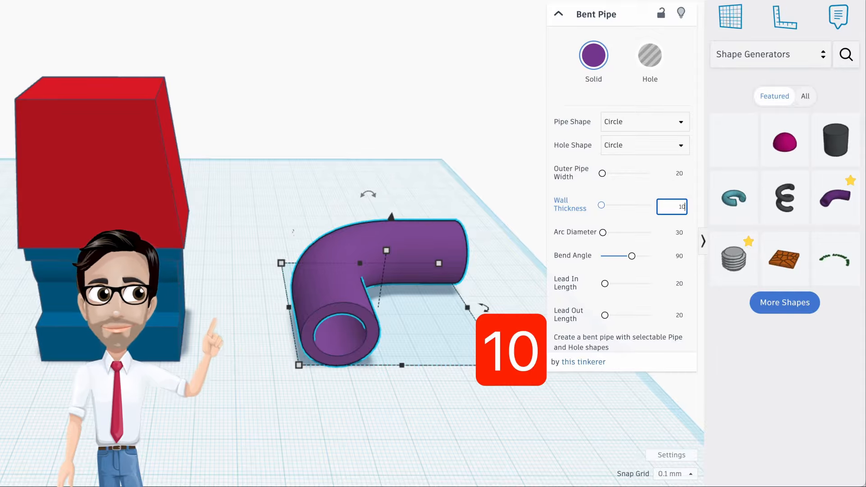
key(Return)
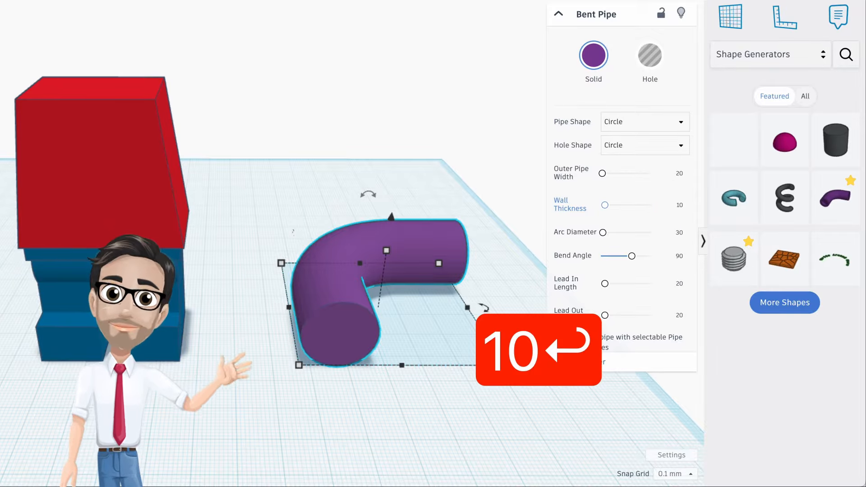
click(589, 58)
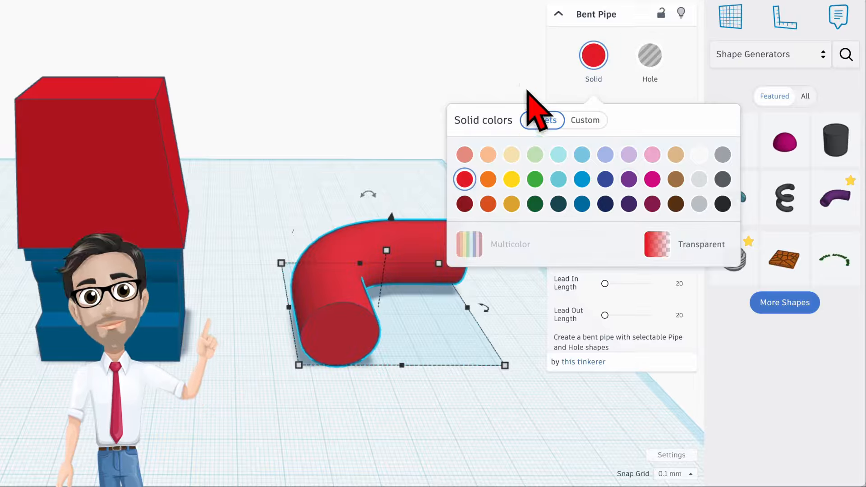
click(415, 248)
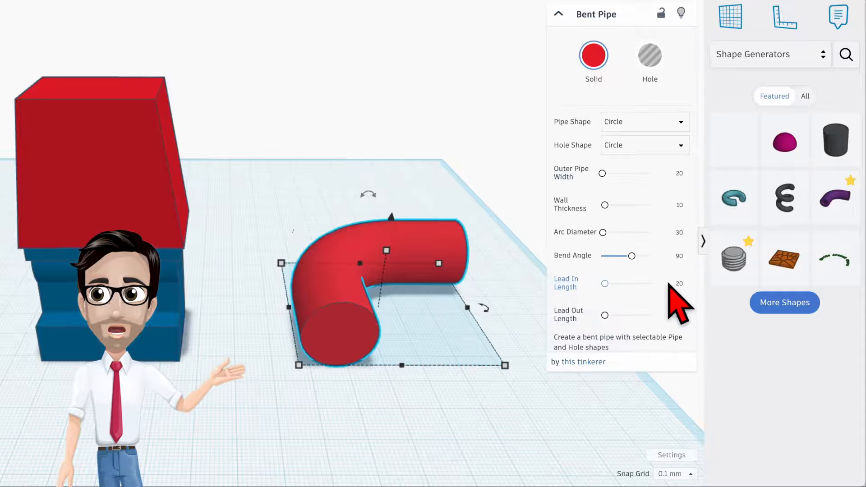
Set the bent pipe's bend angle to 45 and its lead in length to 10.
click(679, 256)
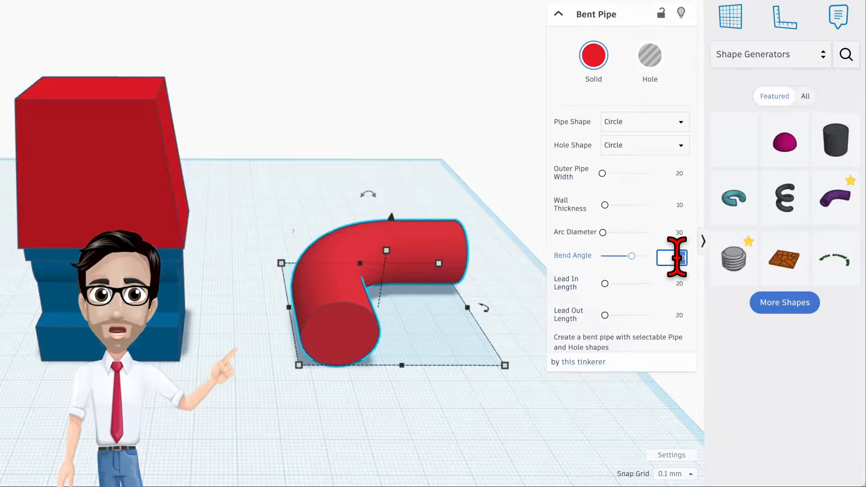
text(45)
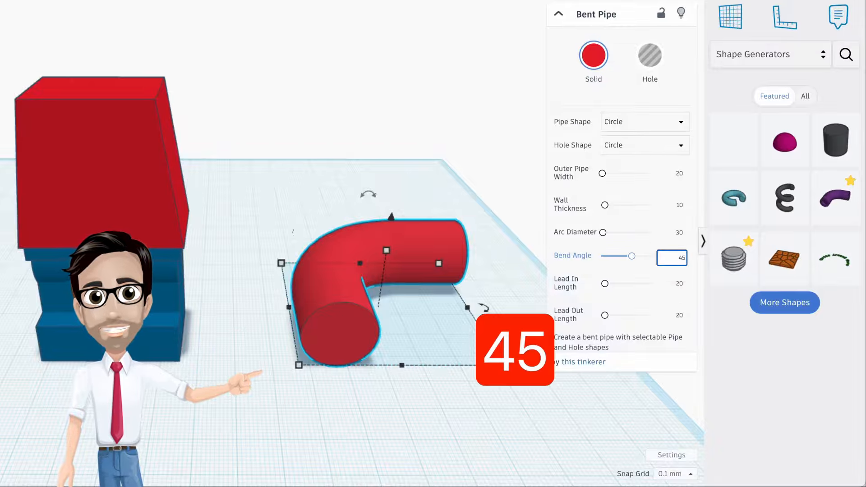
key(Return)
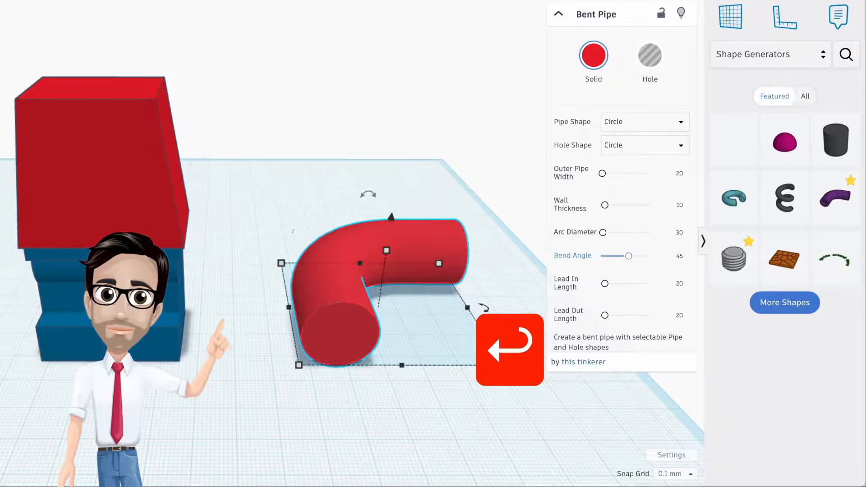
click(679, 283)
text(10)
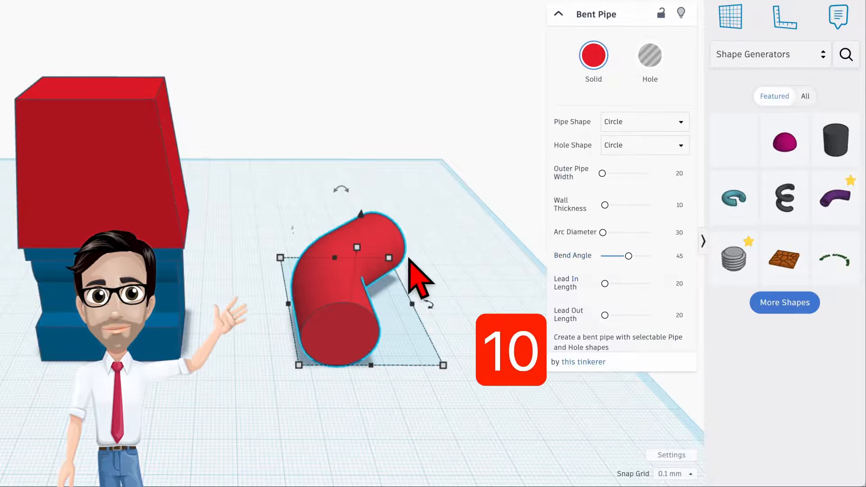
key(Return)
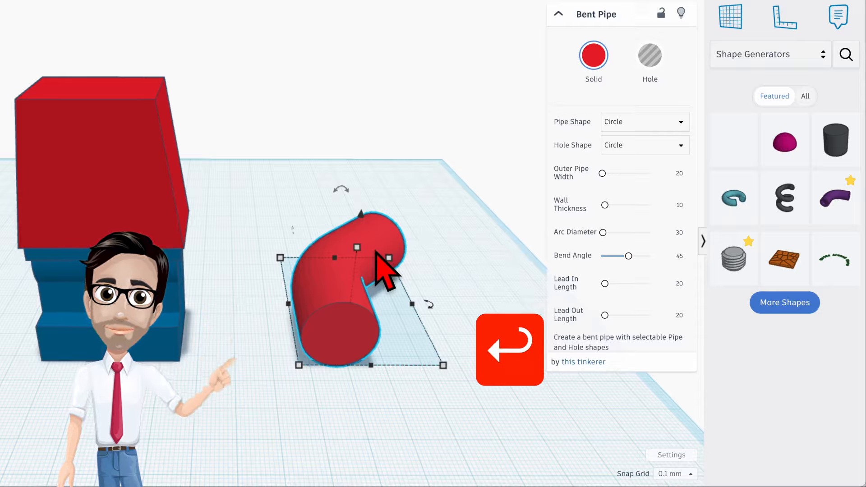
click(680, 284)
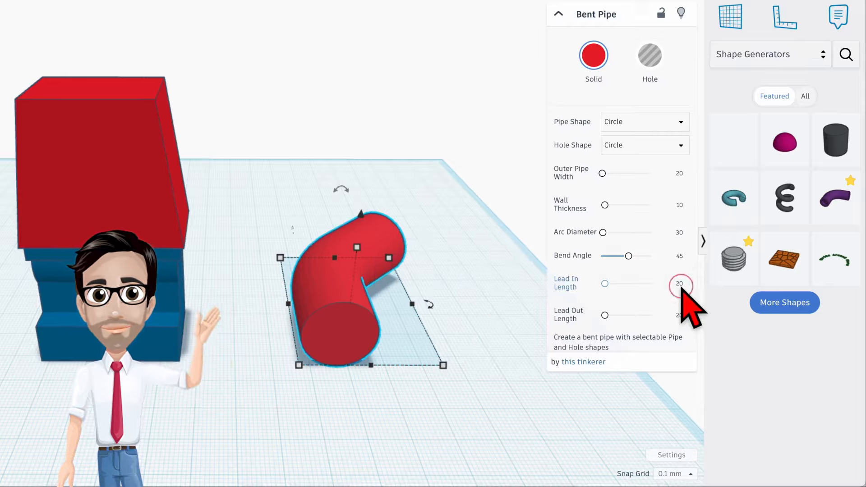
text(10)
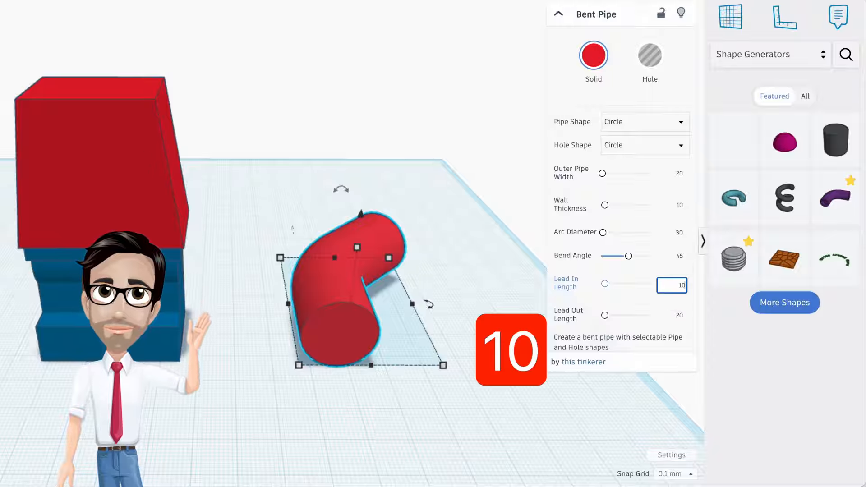
key(Return)
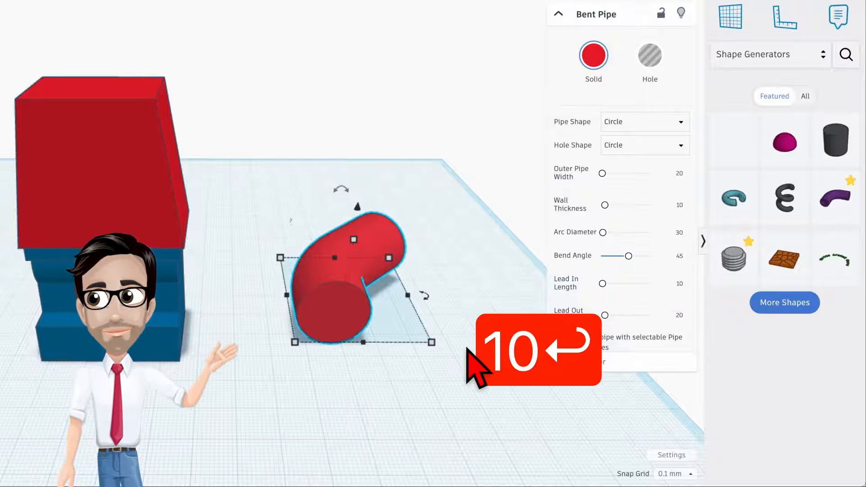
Rotate the bent pipe by -90 degrees in the front plane so its bend lies in the vertical side plane.
right_drag(396, 313, 334, 318)
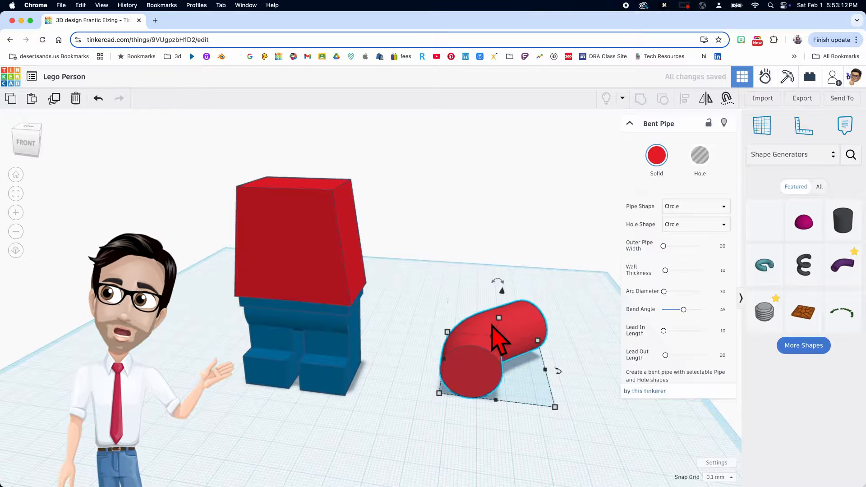
right_drag(498, 341, 490, 321)
mouse_move(483, 303)
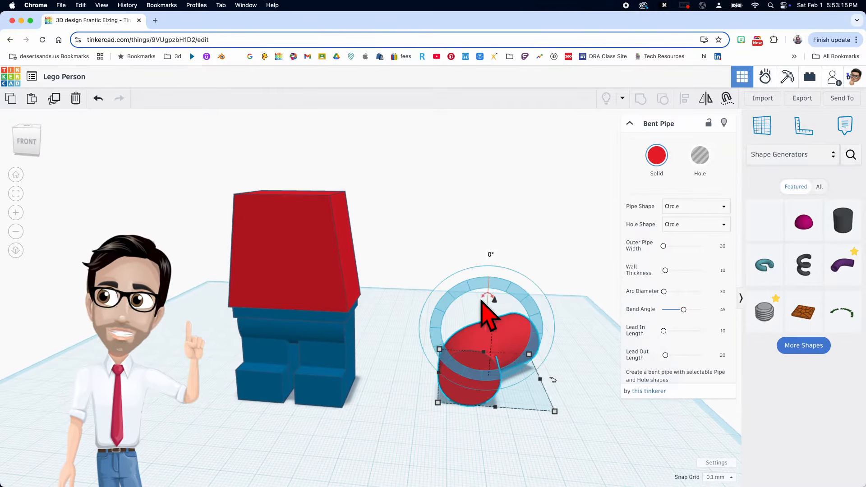
click(484, 300)
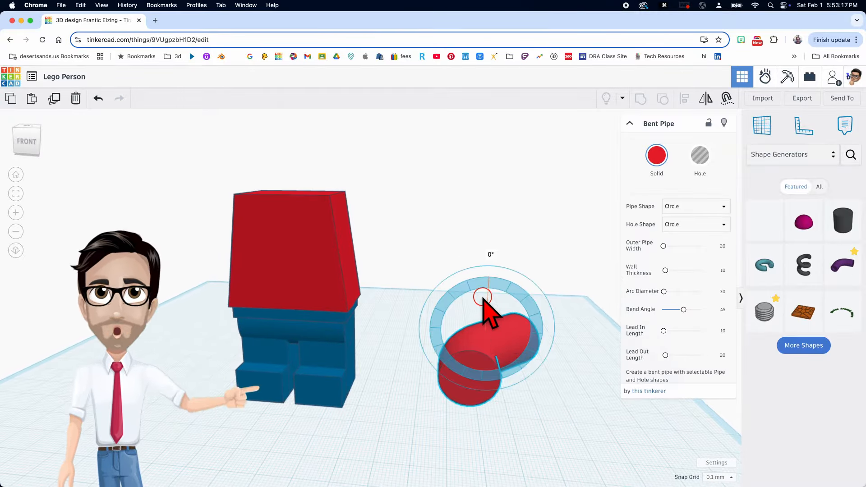
drag(483, 300, 439, 325)
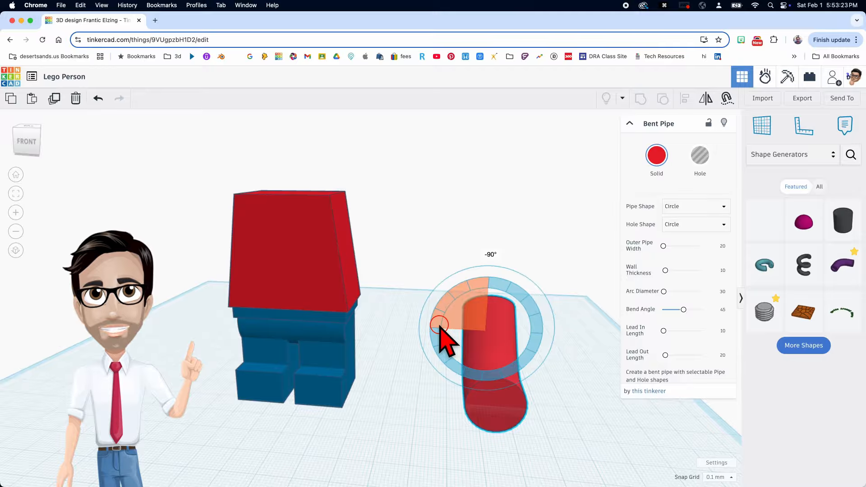
drag(440, 325, 439, 325)
Rotate the bent pipe in the side plane until its longer end stands vertically and its shorter end angles forward.
right_drag(493, 340, 377, 336)
right_drag(543, 387, 469, 367)
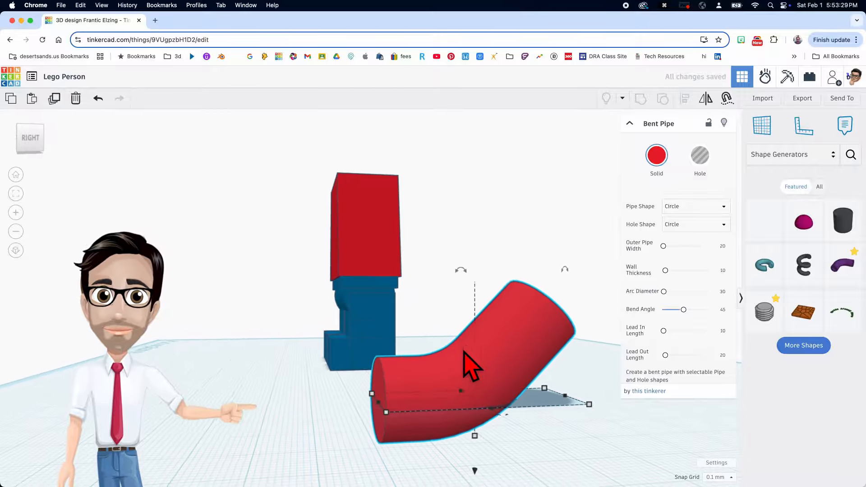
drag(465, 272, 399, 300)
Tilt the upright bent pipe by -15 degrees toward the Lego body in the front view.
right_drag(406, 338, 460, 332)
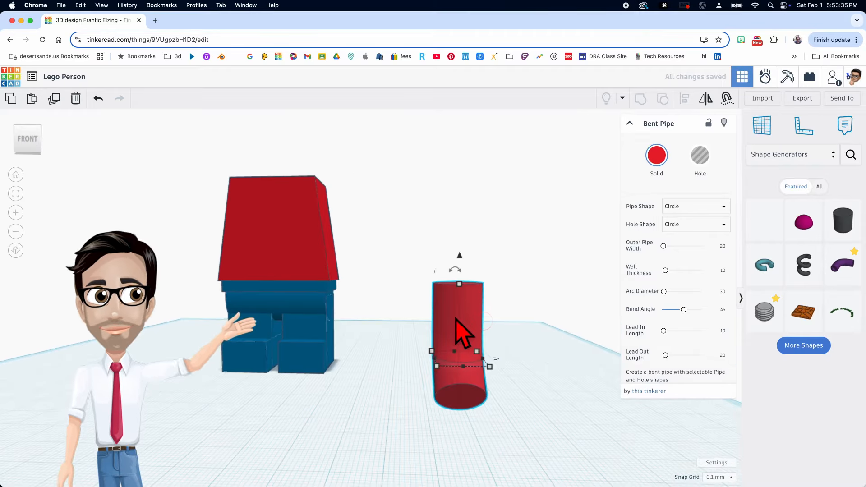
scroll(460, 333, up, 1)
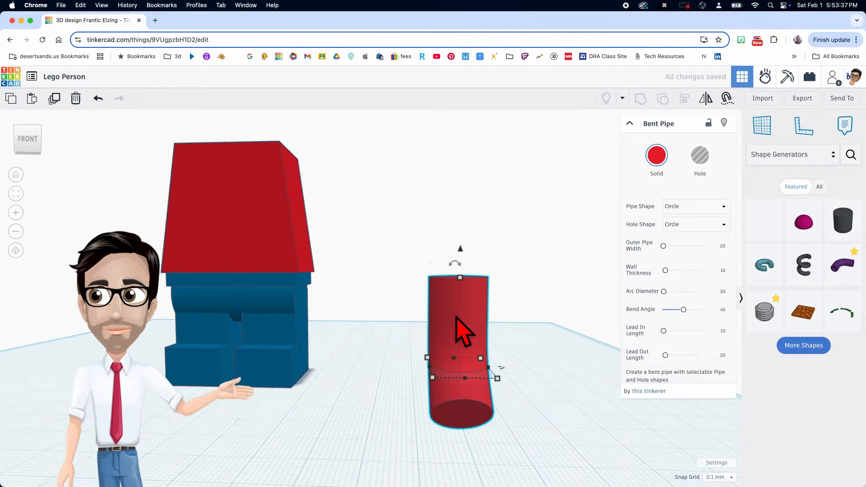
scroll(461, 332, up, 1)
scroll(460, 333, up, 1)
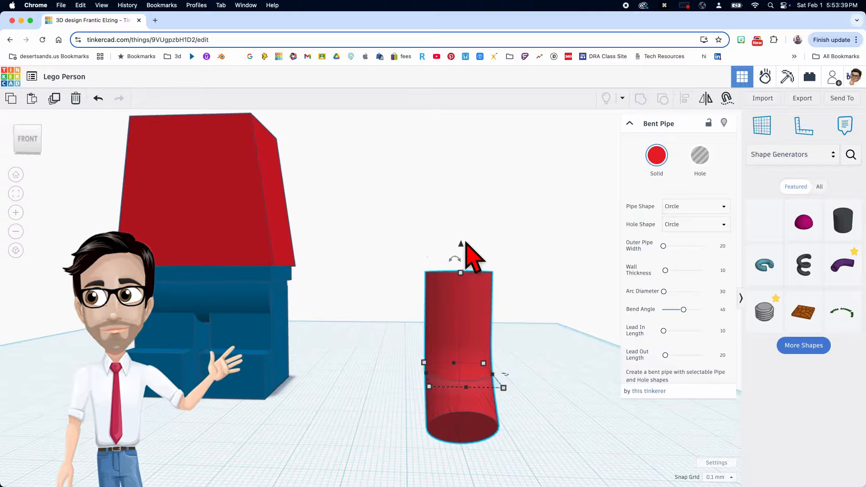
drag(455, 255, 426, 229)
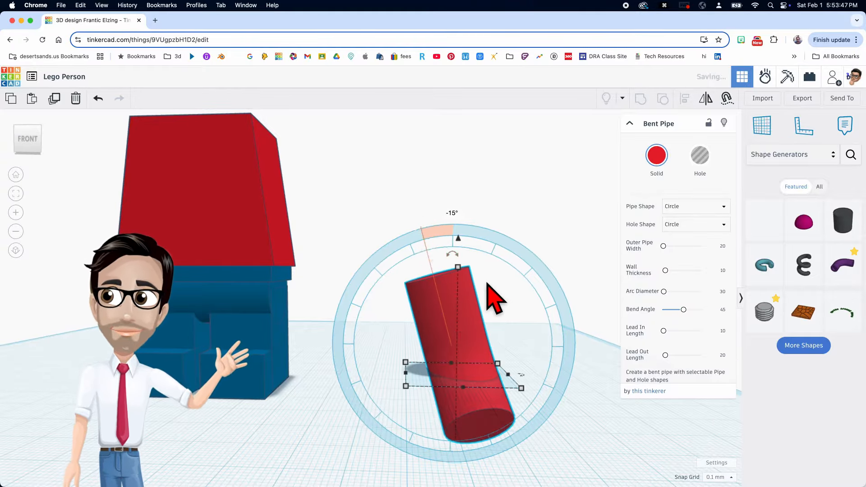
click(492, 290)
Drop the red bent pipe onto the workplane.
middle_drag(492, 290, 480, 276)
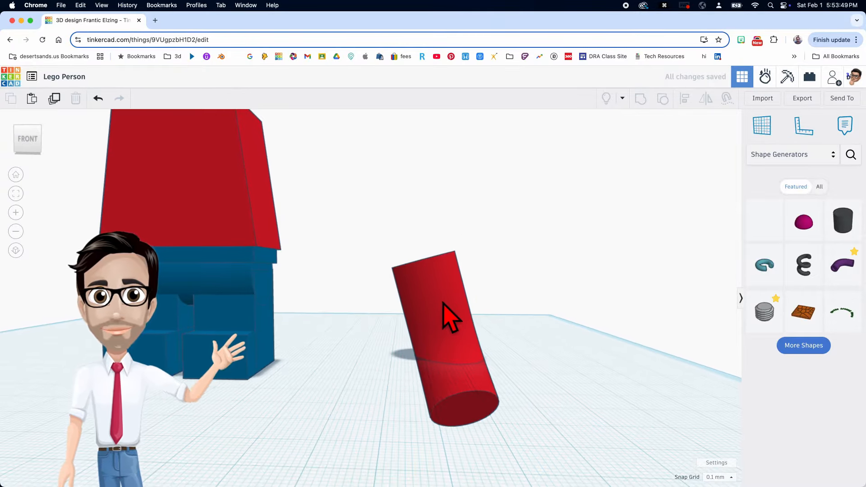
key(d)
click(453, 321)
key(d)
Rotate the bent pipe 15 degrees in the front view to stand it upright again.
right_drag(466, 312, 480, 299)
scroll(476, 290, down, 3)
middle_drag(476, 290, 448, 327)
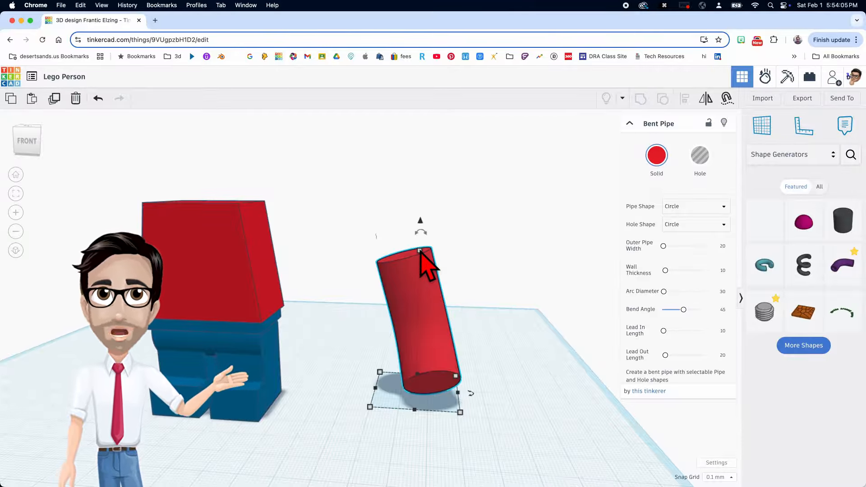
drag(421, 233, 449, 216)
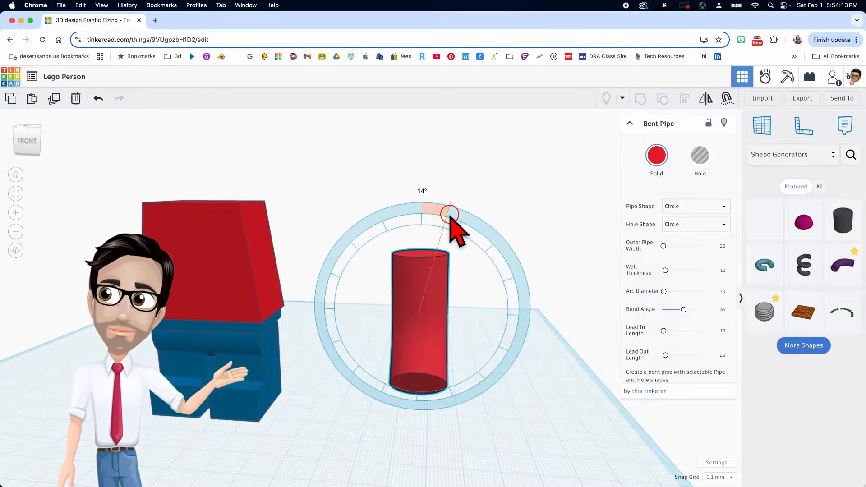
drag(450, 216, 451, 216)
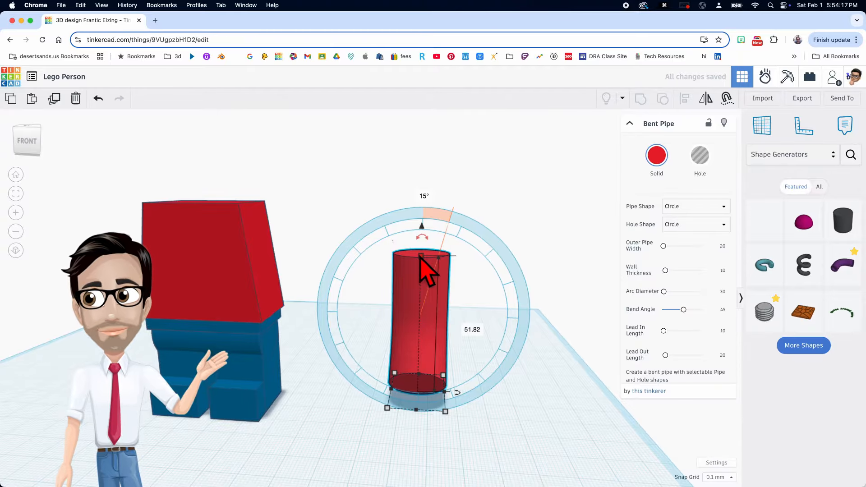
Scale the bent pipe proportionally to a height of 27.66 mm and deselect it.
drag(421, 257, 422, 276)
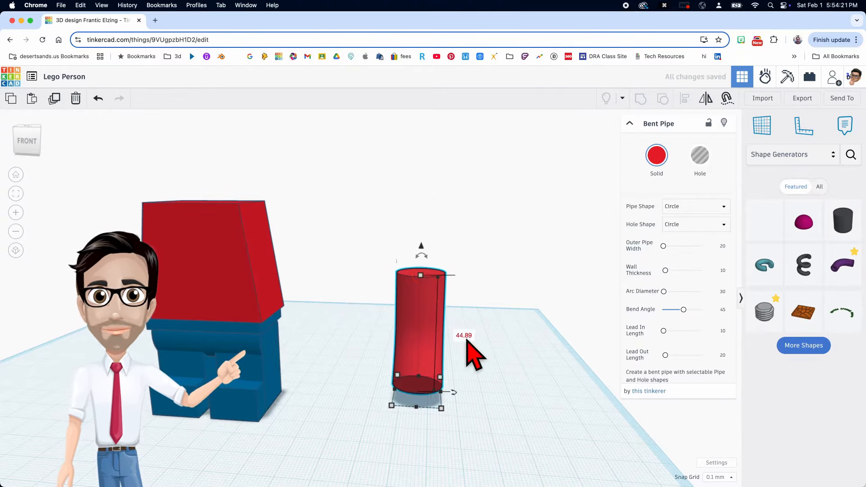
text(27.66)
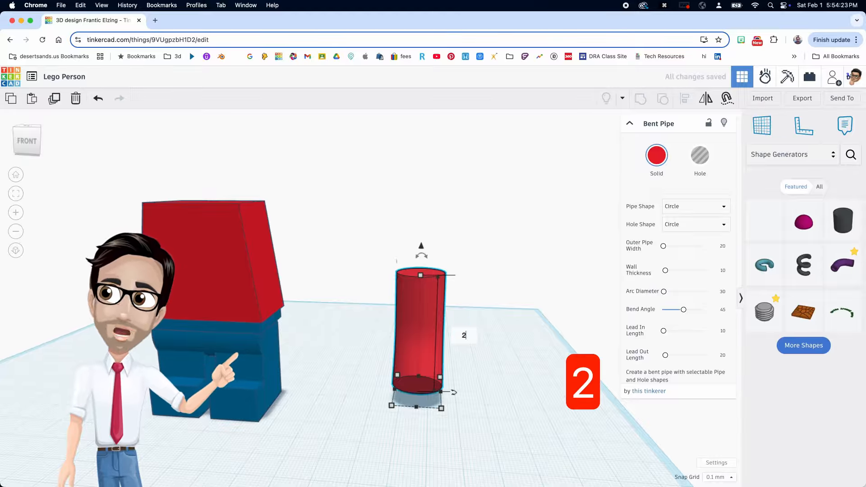
key(Return)
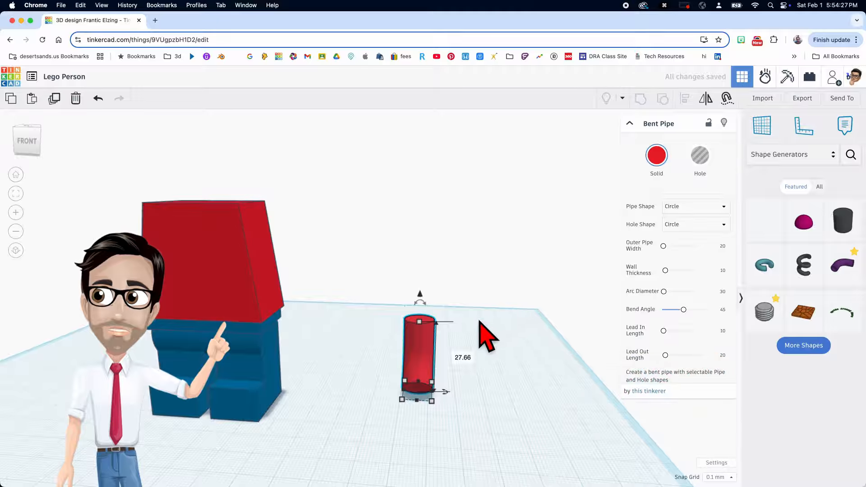
click(453, 351)
Add a Sphere from the Basic Shapes collection to the workplane next to the bent pipe.
click(828, 148)
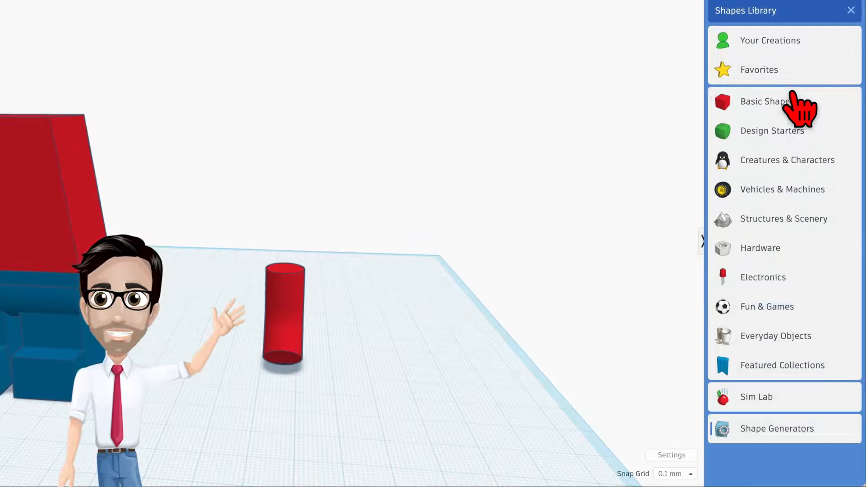
click(791, 97)
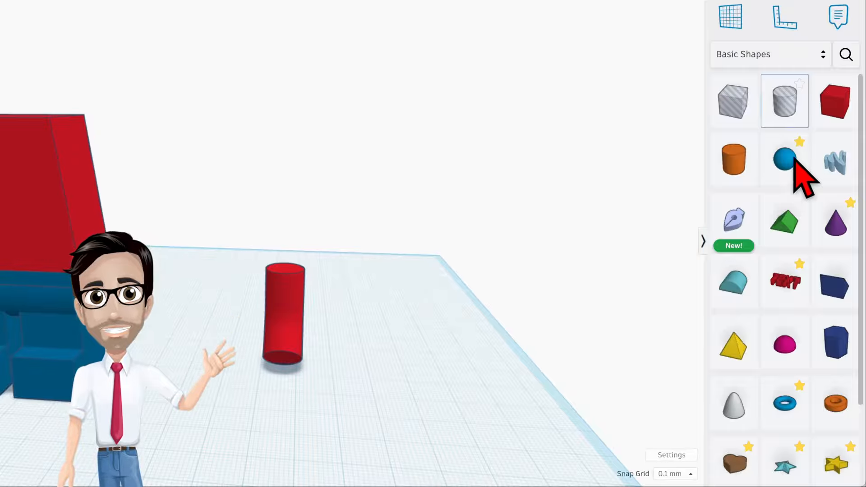
click(780, 167)
click(356, 347)
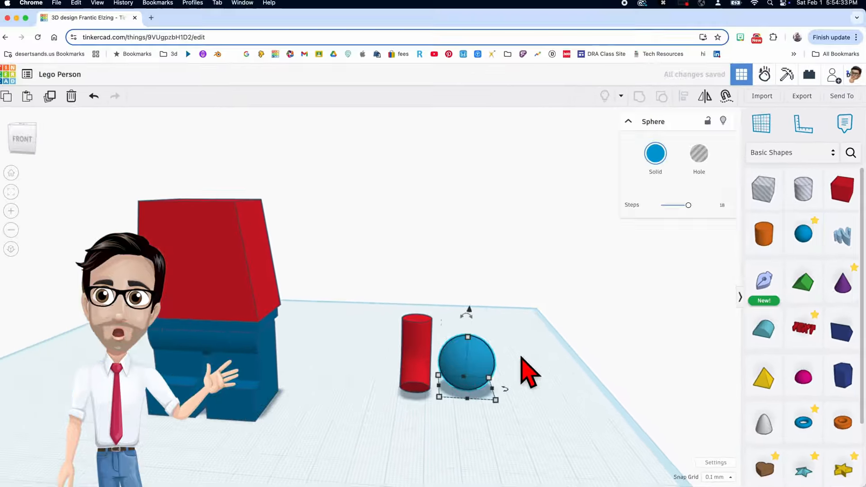
Raise the sphere's steps to 24 and color it red.
drag(691, 207, 722, 207)
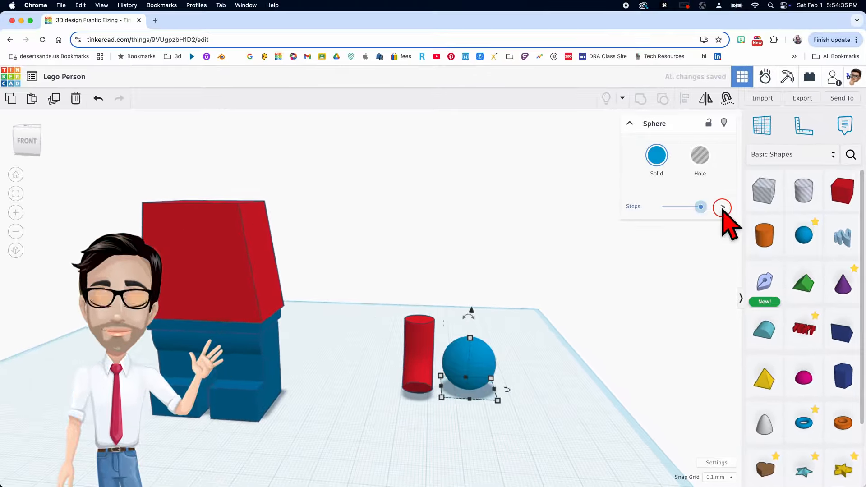
click(659, 156)
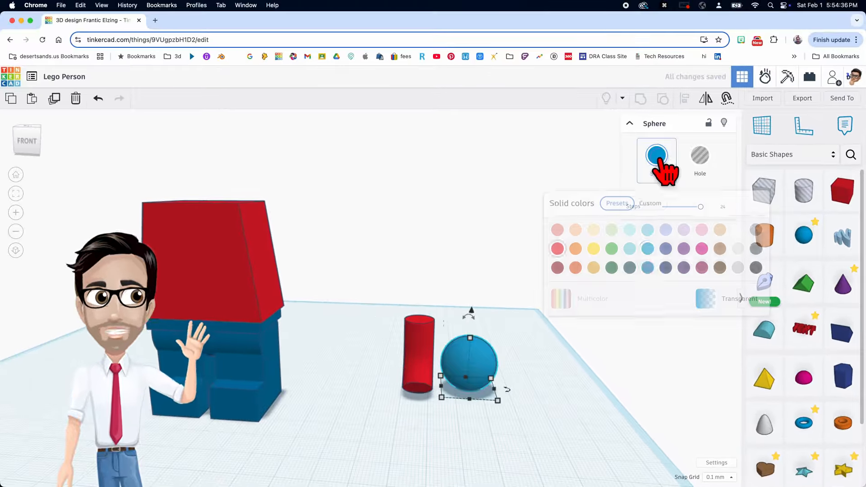
click(558, 250)
Set the red sphere's length, width and height each to 10.38 mm.
drag(471, 339, 479, 326)
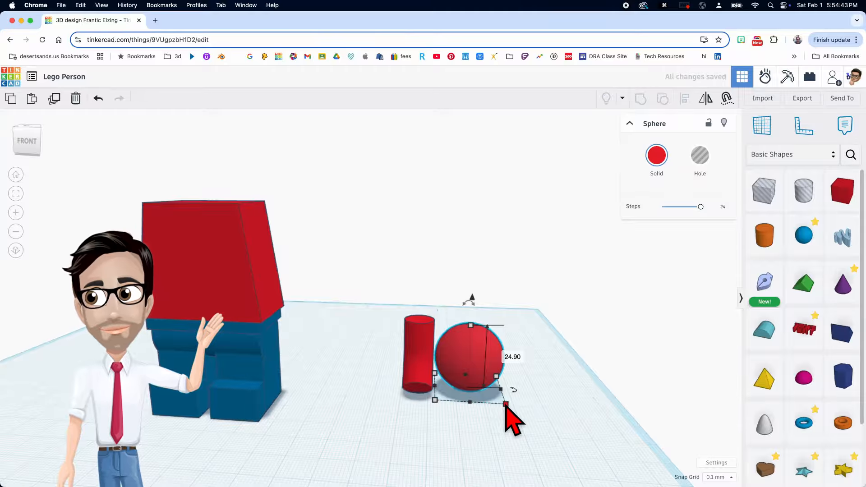
click(548, 392)
text(10)
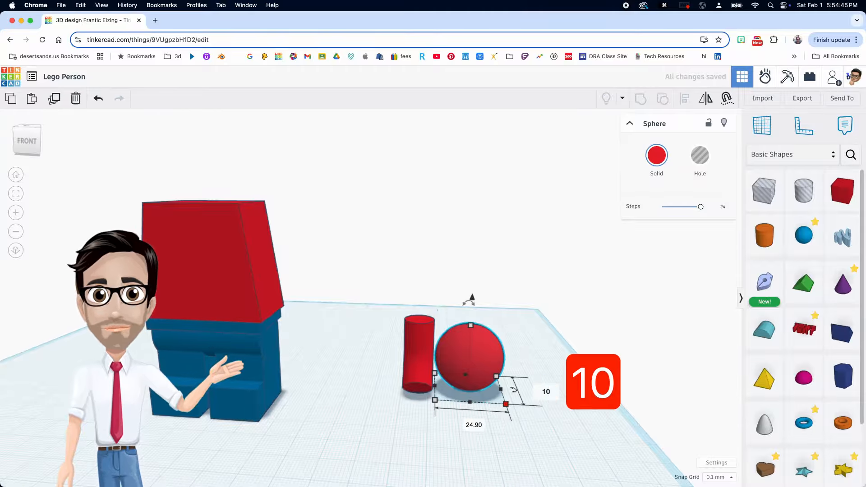
text(.38)
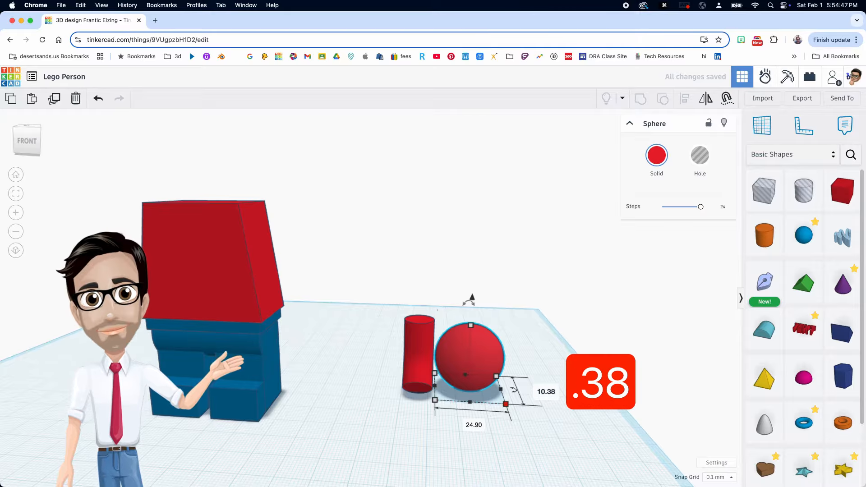
key(Return)
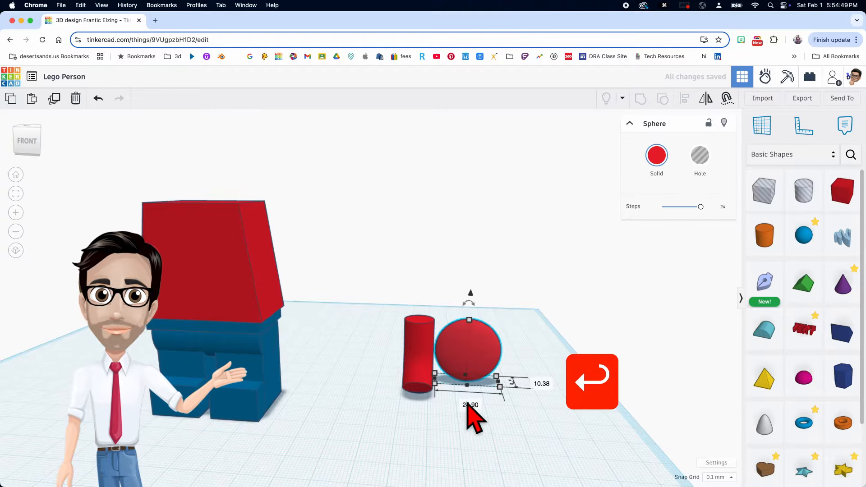
click(469, 404)
text(10.38)
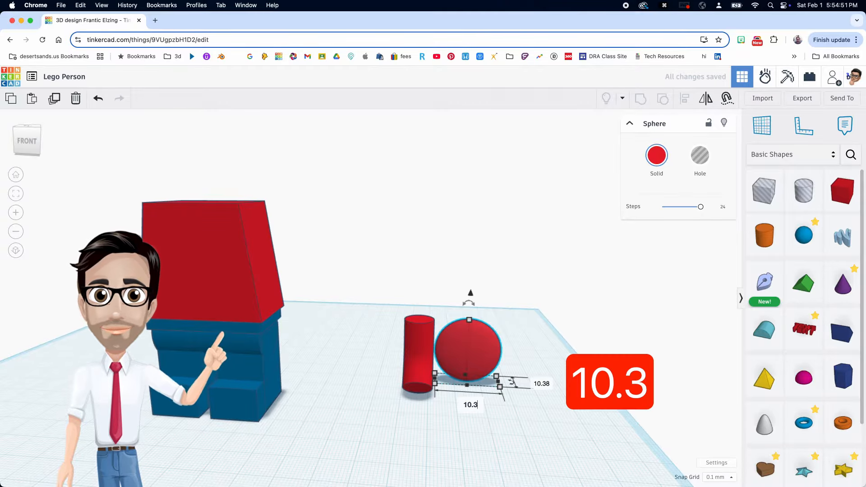
key(Return)
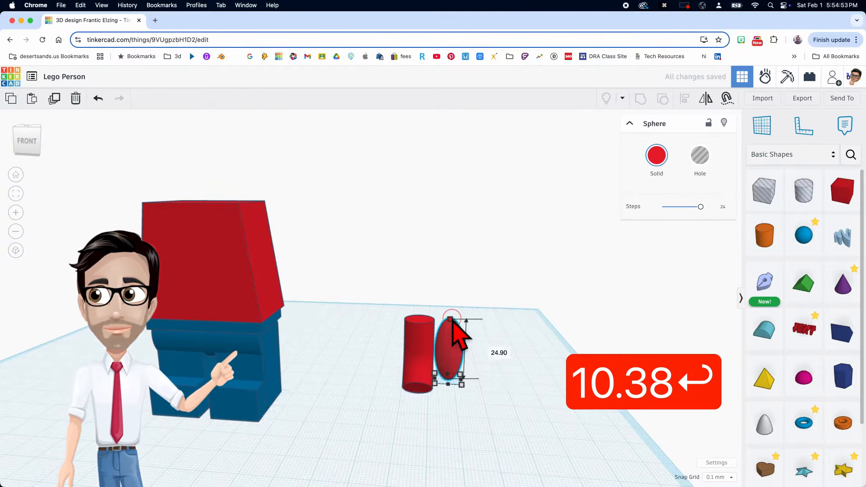
click(497, 348)
text(10.38)
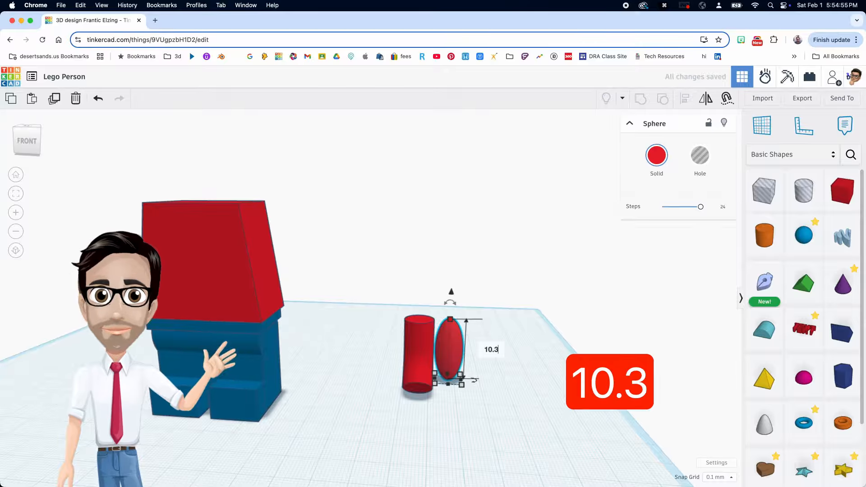
key(Return)
Raise the sphere to the level of the pipe's upper end and align both shapes centered along their width.
drag(449, 328, 451, 288)
drag(358, 290, 476, 338)
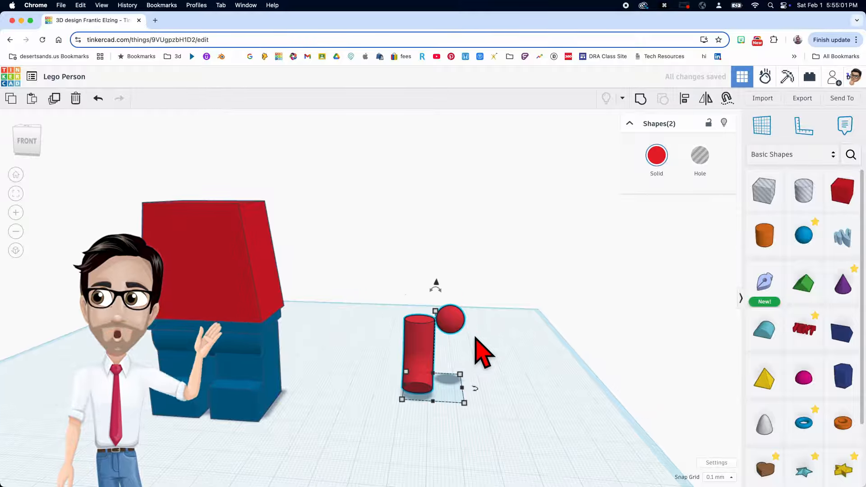
key(l)
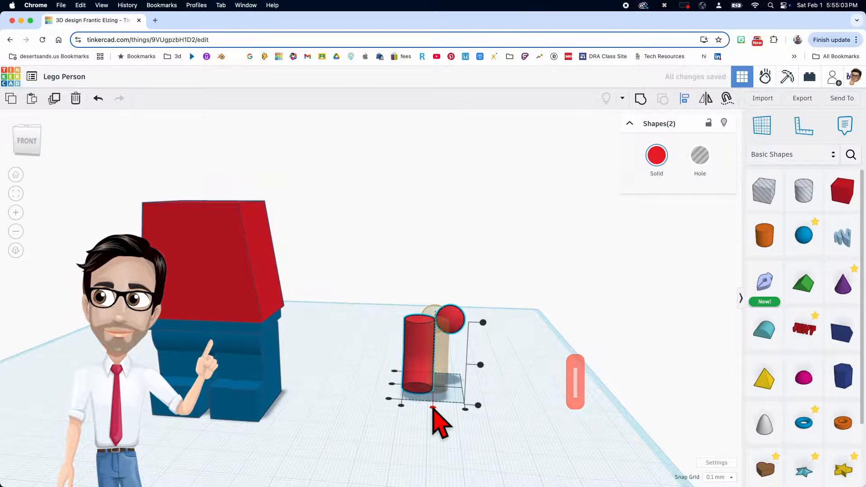
click(433, 408)
From the side view, nudge the sphere horizontally until it sits centered on the pipe's upper end as a rounded shoulder.
right_drag(412, 409, 467, 399)
click(447, 353)
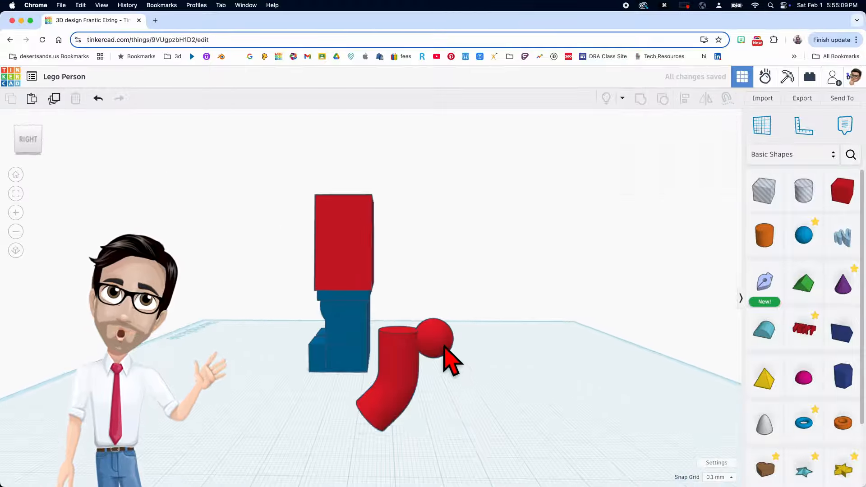
key(Left)
key(Left)
key(Left)
key(Left)
key(Left)
key(Left)
key(Left)
key(Left)
key(Left)
key(Left)
key(Left)
key(Left)
key(Left)
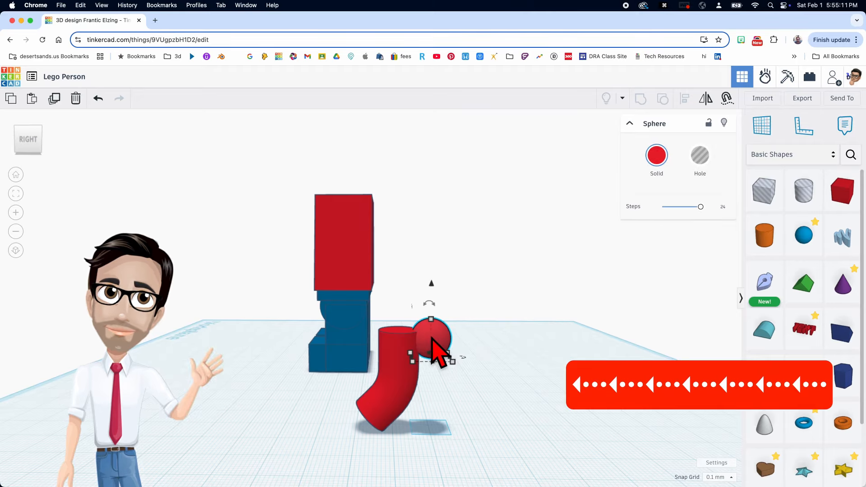
key(Left)
key(Left)
key(Left)
key(Left)
key(Left)
key(Left)
key(Left)
key(Left)
key(Left)
key(Left)
key(Left)
key(Left)
key(Left)
key(Left)
key(Left)
key(Left)
key(Left)
key(Left)
key(Left)
key(Left)
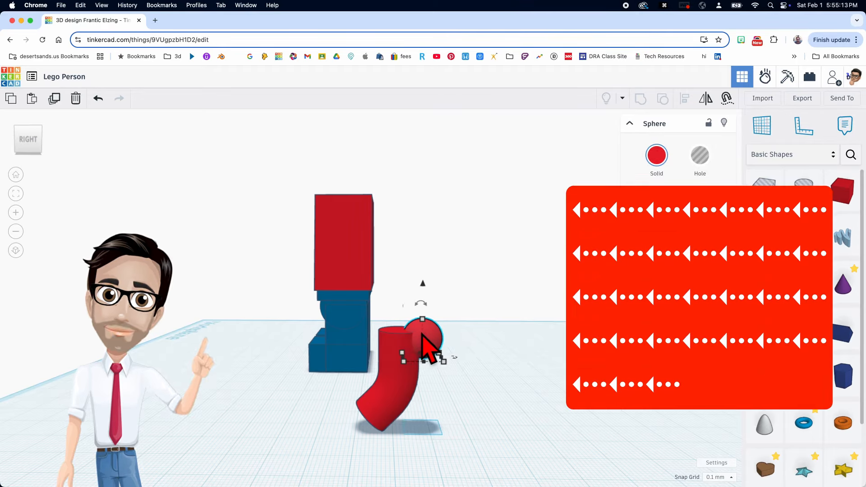
key(Left)
key(Left)
key(Left)
key(Left)
key(Left)
key(Left)
key(Left)
key(Left)
key(Left)
key(Left)
key(Left)
key(Left)
key(Left)
key(Left)
key(Left)
key(Left)
key(Left)
key(Left)
key(Left)
key(Left)
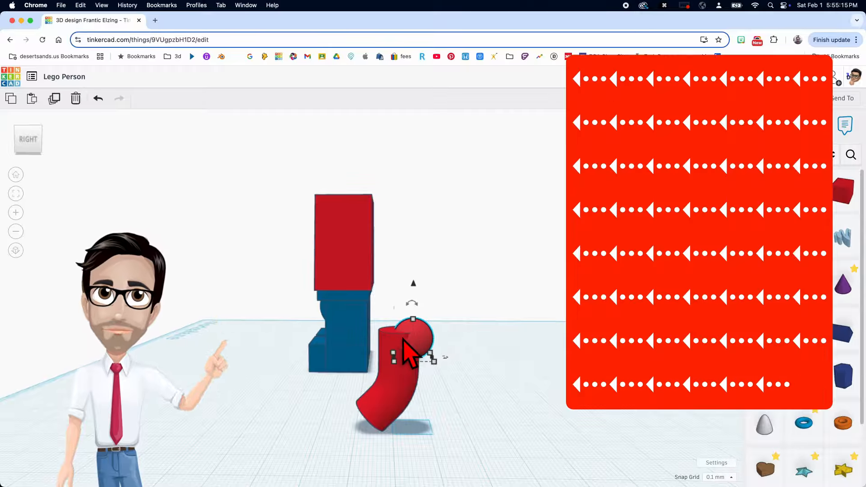
key(Left)
key(Left)
key(Left)
key(Left)
key(Left)
key(Left)
key(Left)
key(Left)
key(Left)
key(Left)
key(Left)
key(Left)
key(Left)
key(Left)
key(Left)
key(Left)
key(Left)
key(Left)
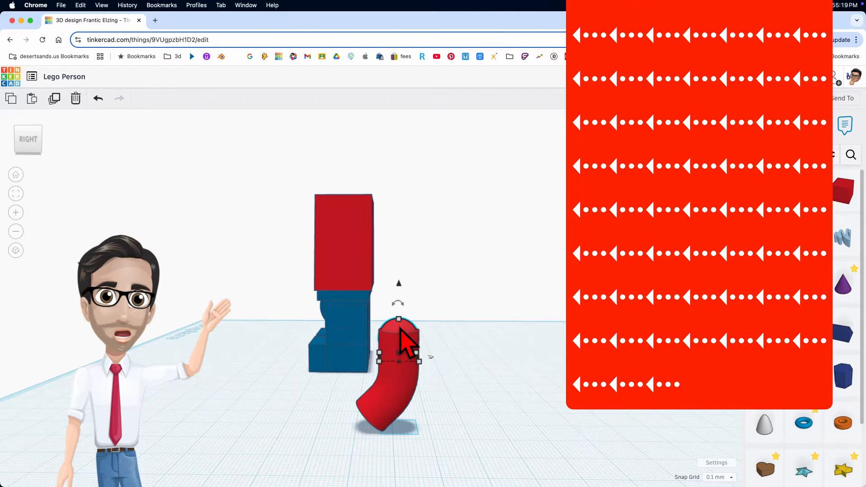
Raise the sphere on the pipe's upper end by 2.00 mm, plus a further 0.40 mm.
scroll(406, 343, up, 5)
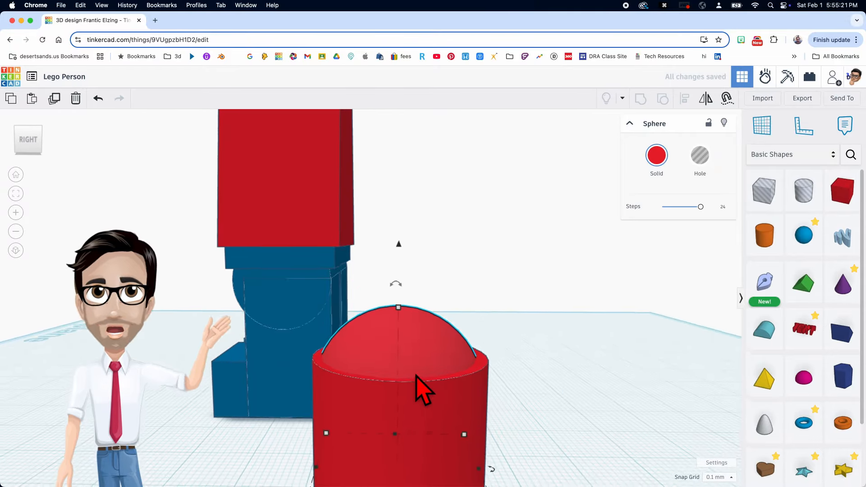
right_drag(416, 375, 433, 346)
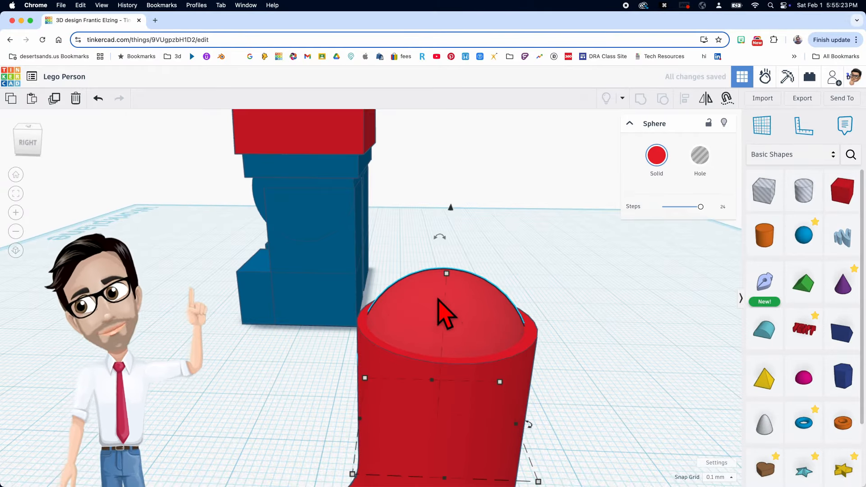
drag(450, 208, 453, 172)
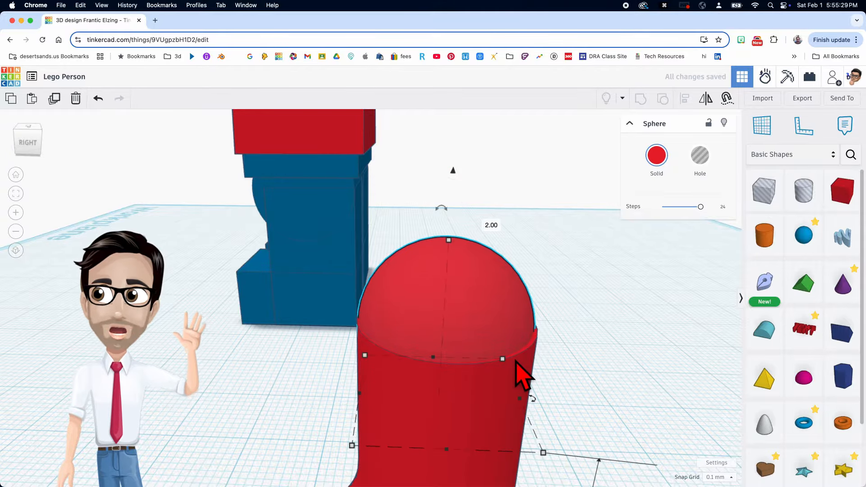
right_drag(445, 359, 602, 356)
middle_drag(601, 356, 514, 366)
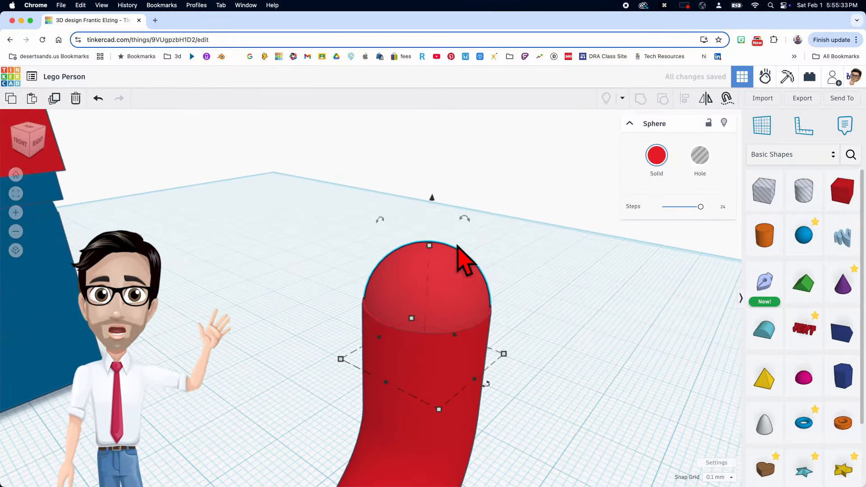
drag(433, 198, 433, 193)
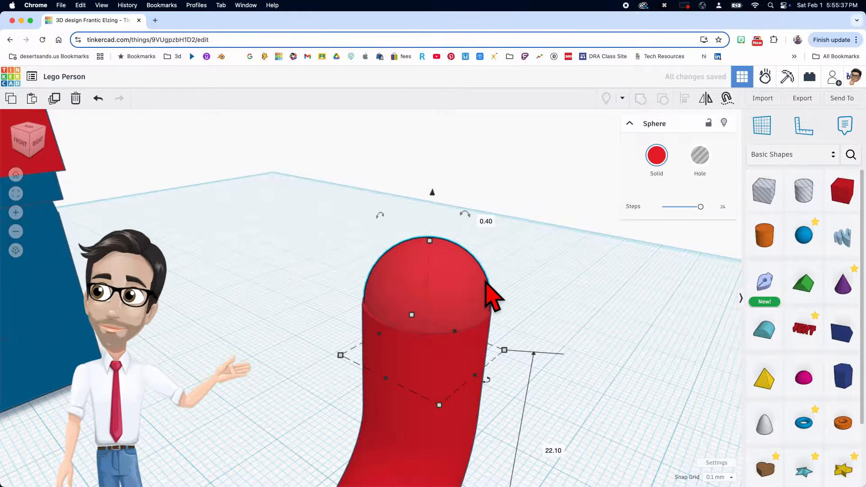
Scale the sphere up uniformly to a height of 10.70 mm so it covers the rim of the pipe.
scroll(424, 343, up, 2)
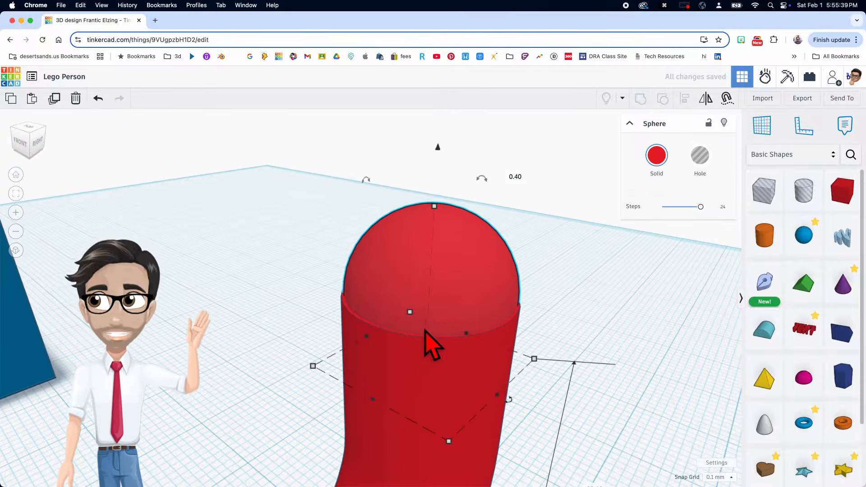
middle_drag(425, 331, 420, 344)
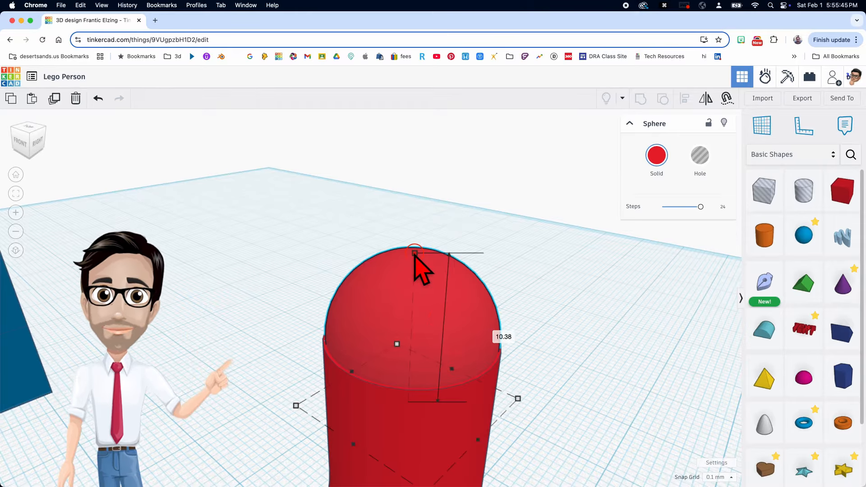
drag(415, 253, 415, 250)
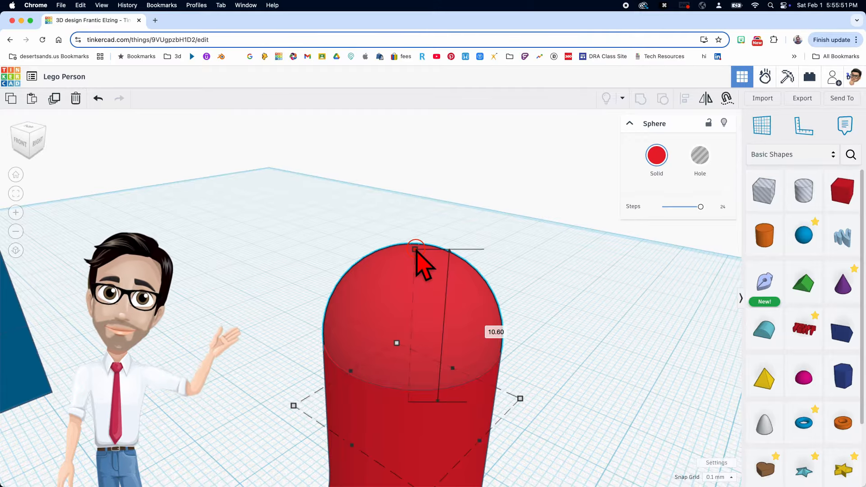
drag(416, 250, 416, 248)
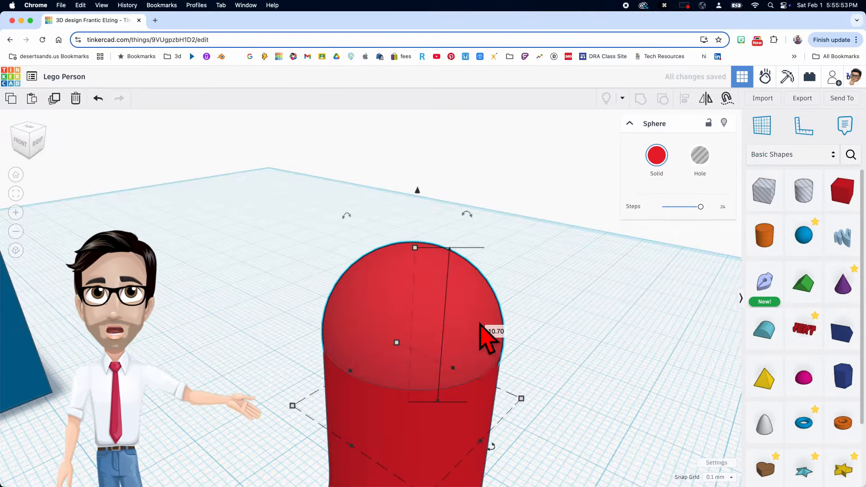
Group the sphere and the bent pipe into one arm shape.
right_drag(482, 325, 473, 290)
scroll(407, 362, down, 5)
shift+click(393, 374)
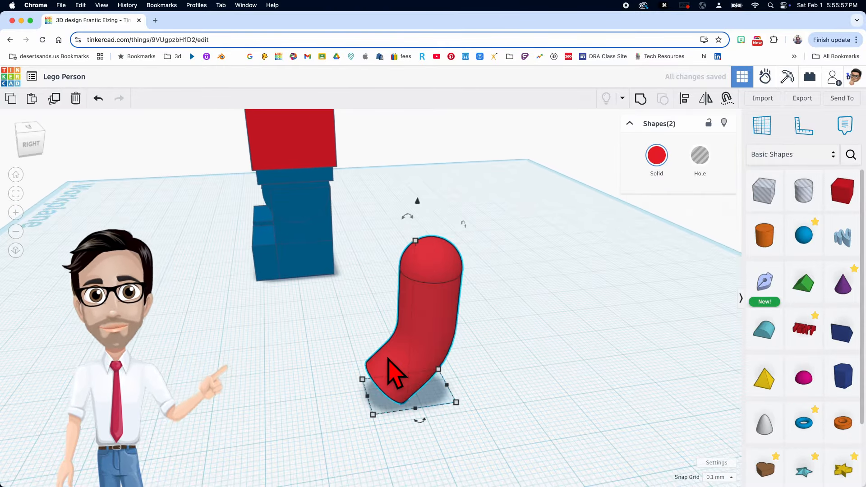
key(cmd+g)
Tilt the arm in the front view so its shoulder end leans toward the torso.
right_drag(387, 377, 460, 321)
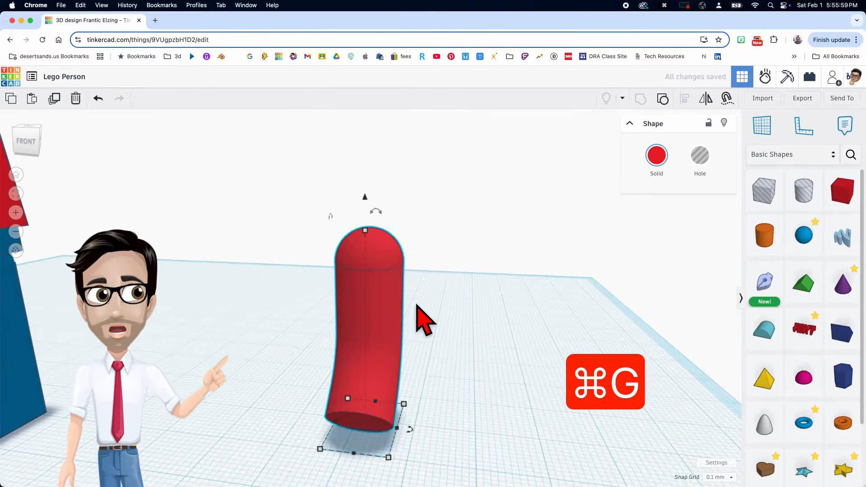
drag(376, 211, 377, 213)
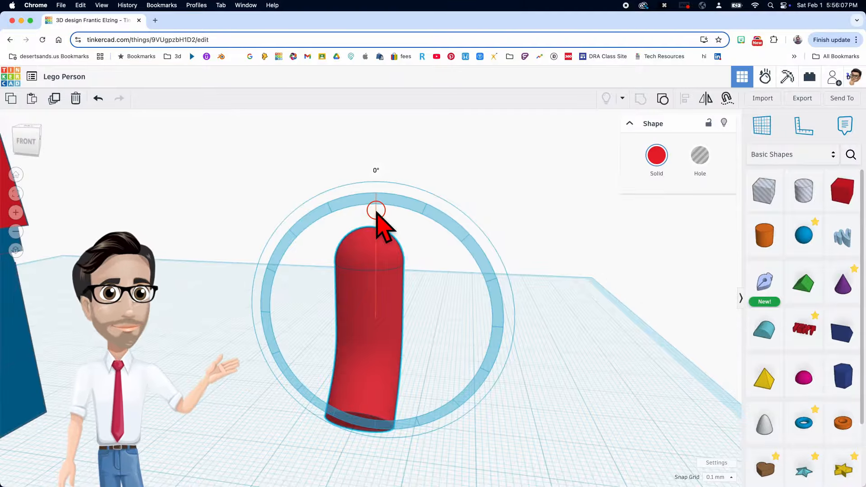
drag(377, 209, 338, 180)
Move the arm against the side of the torso and raise it until the shoulder sits just below the torso's upper edge.
scroll(384, 266, down, 4)
drag(387, 268, 423, 293)
drag(425, 255, 422, 151)
right_drag(422, 151, 528, 228)
drag(528, 230, 370, 127)
key(f)
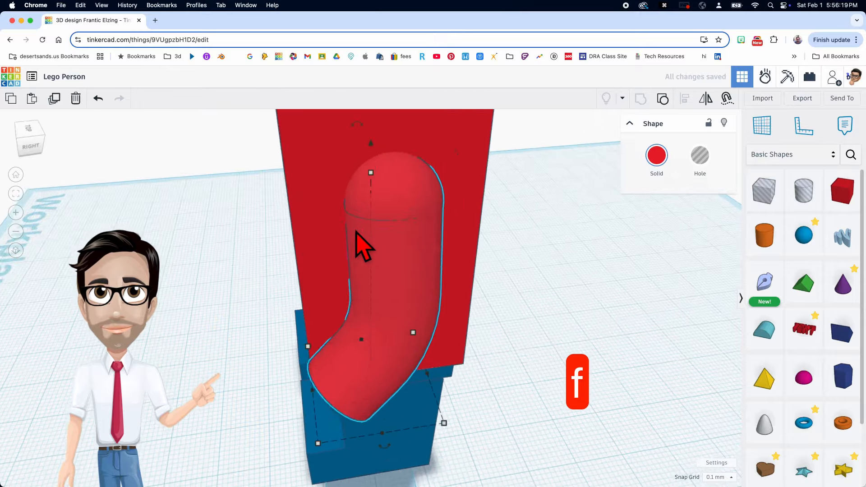
scroll(444, 271, down, 3)
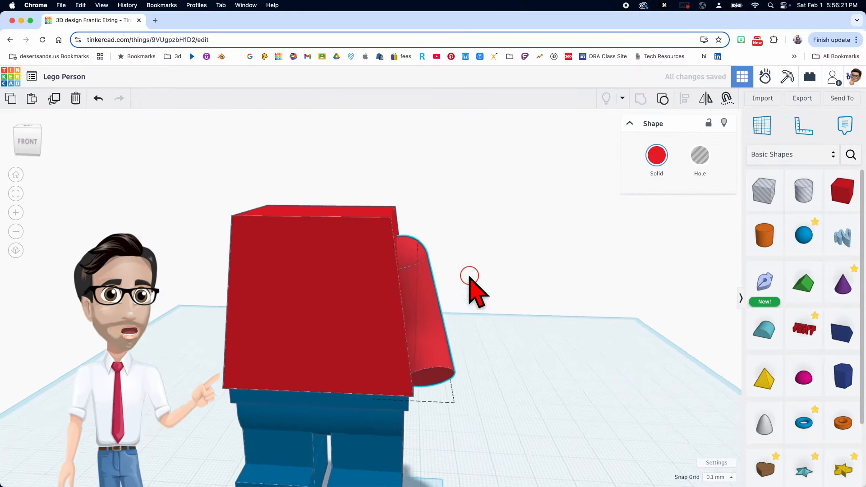
drag(420, 206, 421, 194)
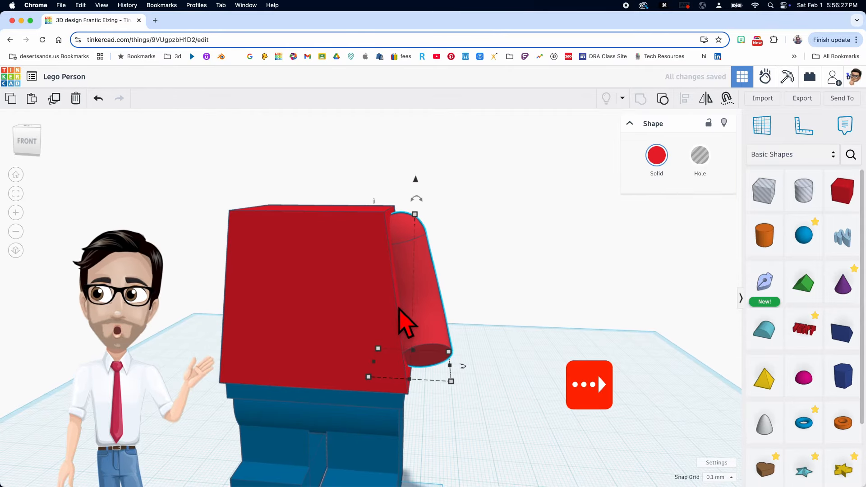
Nudge the arm outward in small increments until it sits only slightly inside the torso's side.
key(Right)
key(Right)
key(Right)
key(Right)
key(Right)
key(Right)
key(Right)
key(Right)
key(Right)
key(Right)
key(Right)
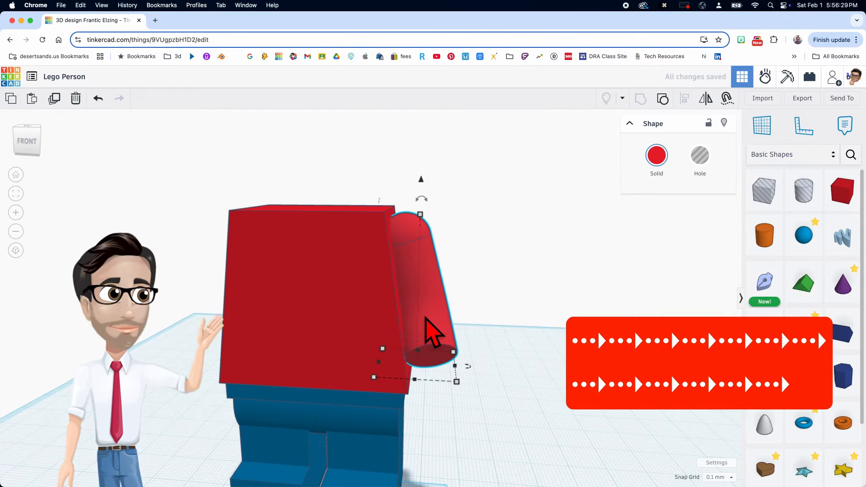
key(Right)
key(Right)
key(Right)
key(Right)
key(Right)
key(Right)
key(Right)
key(Right)
key(Right)
key(Right)
key(Right)
key(Right)
key(Right)
right_drag(427, 317, 445, 314)
right_drag(492, 327, 445, 350)
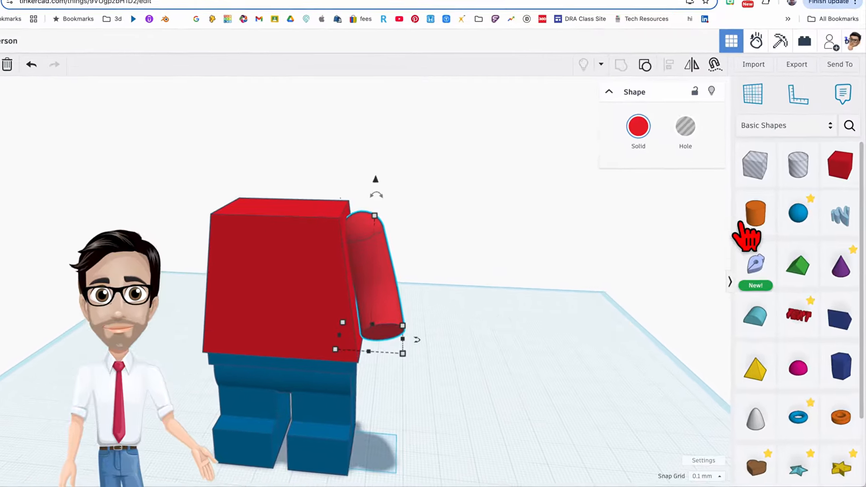
Place a yellow cylinder with 64 sides on the workplane beside the figure.
drag(744, 225, 488, 386)
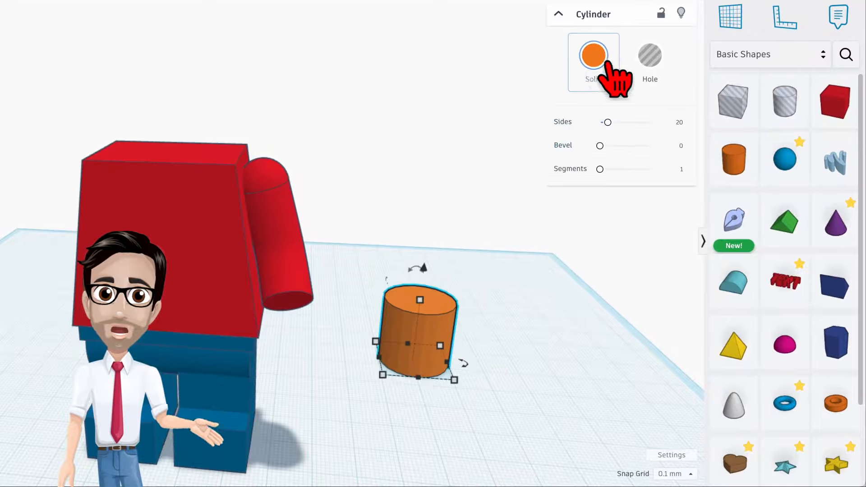
click(595, 56)
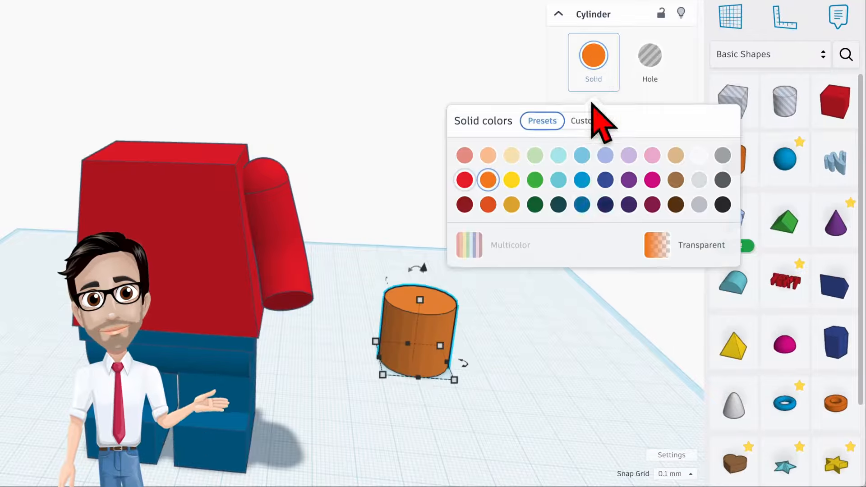
click(512, 180)
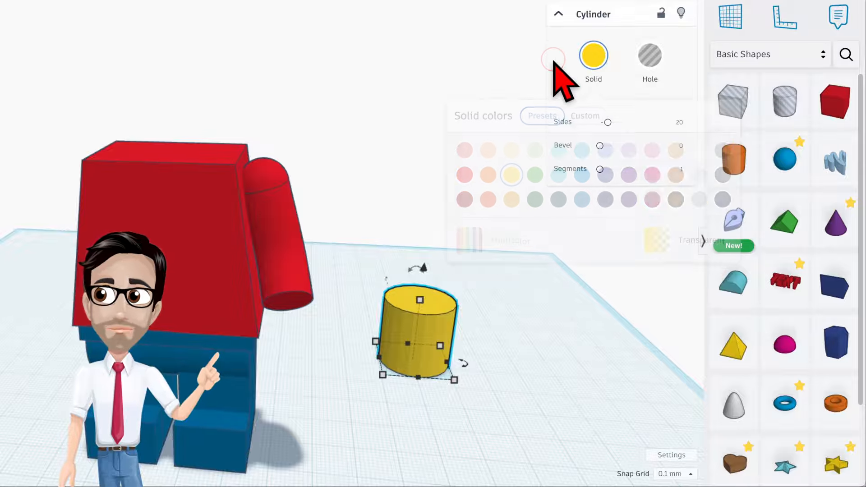
drag(614, 121, 651, 123)
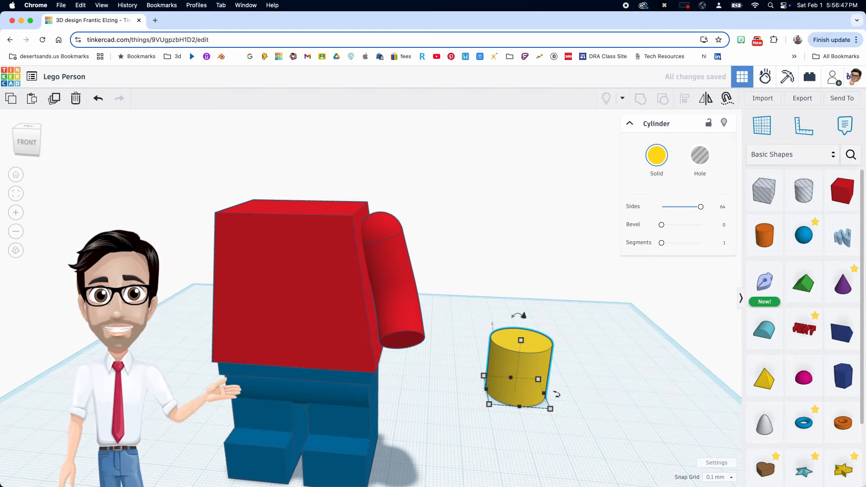
drag(531, 368, 531, 404)
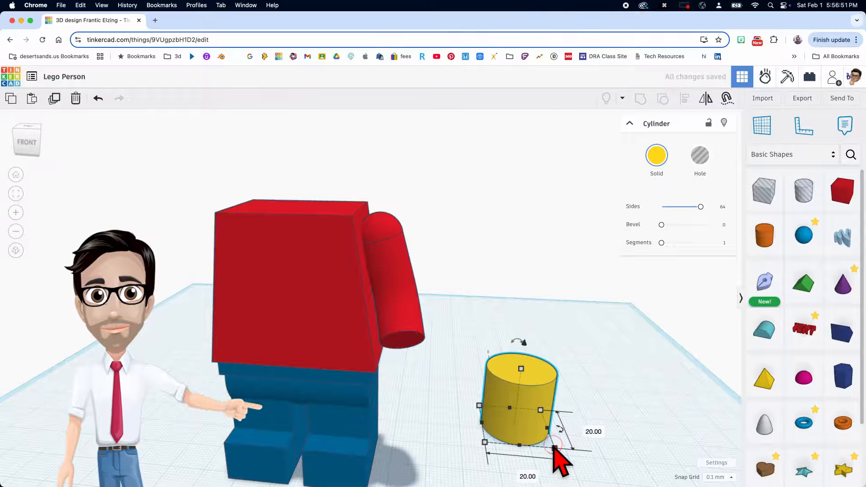
Set the yellow cylinder's length and width to 5.55 mm and its height to 12 mm.
text(5.55)
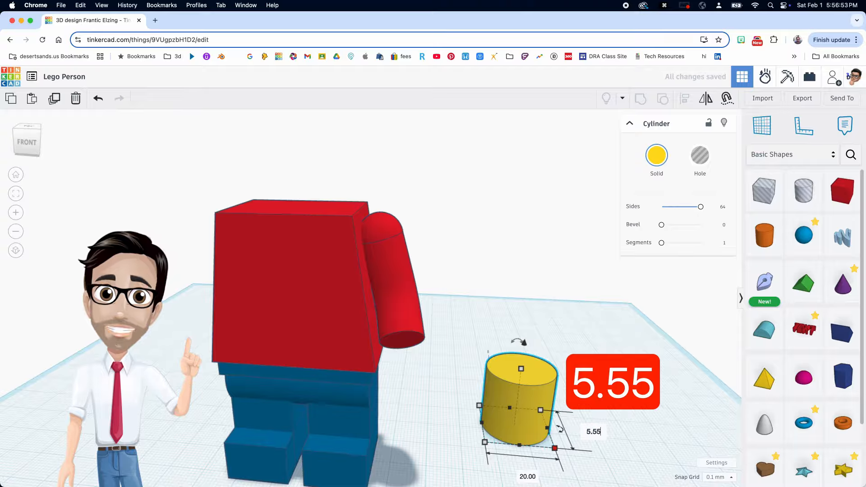
key(Return)
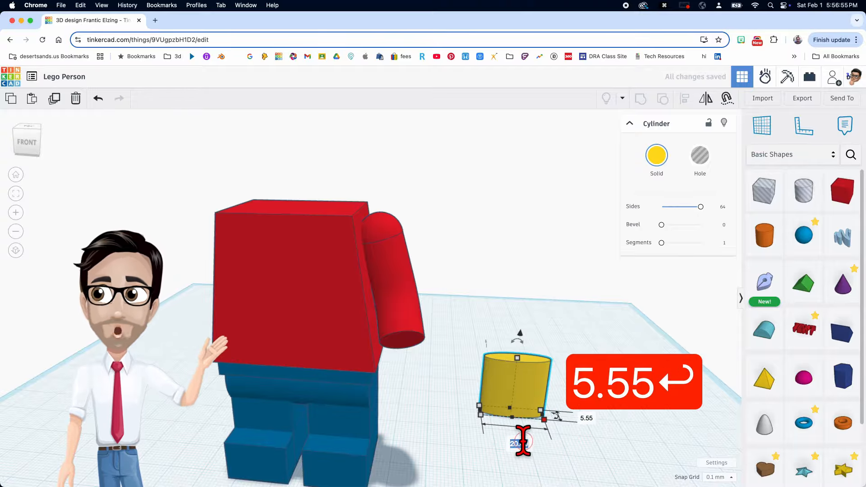
text(5.55)
key(Return)
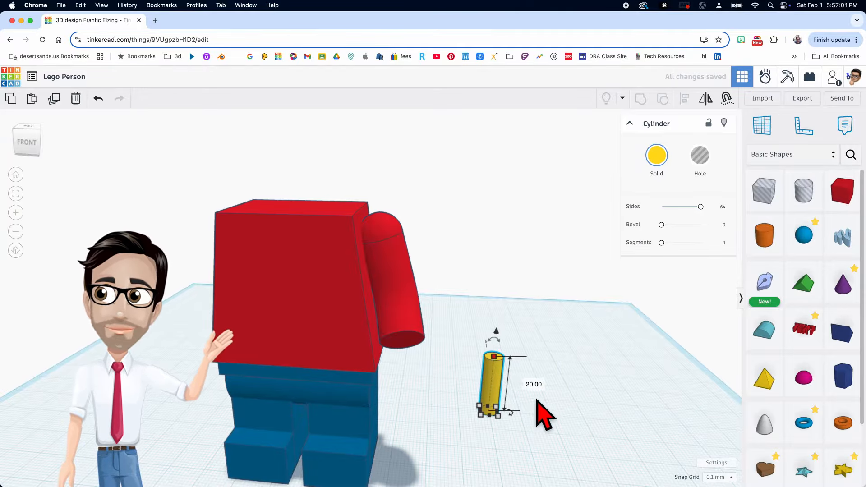
text(12)
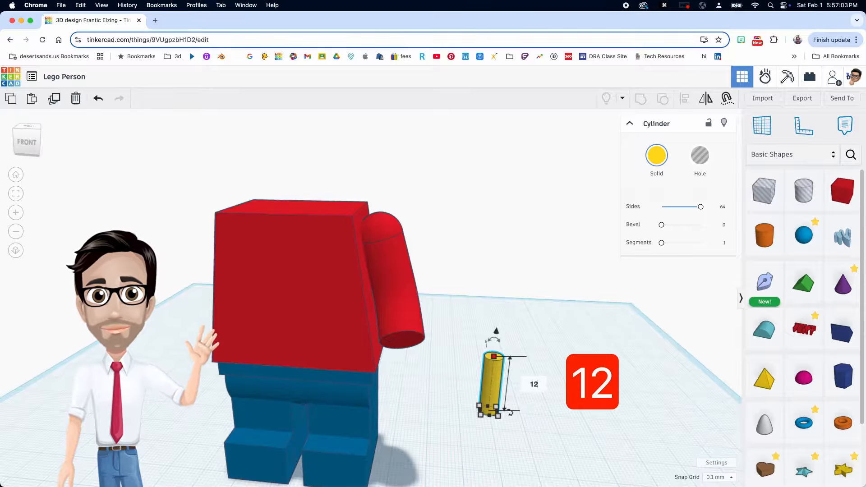
key(Return)
Rotate the yellow cylinder to lie flat with its round end facing the front, and drop it onto the workplane.
right_drag(537, 397, 325, 383)
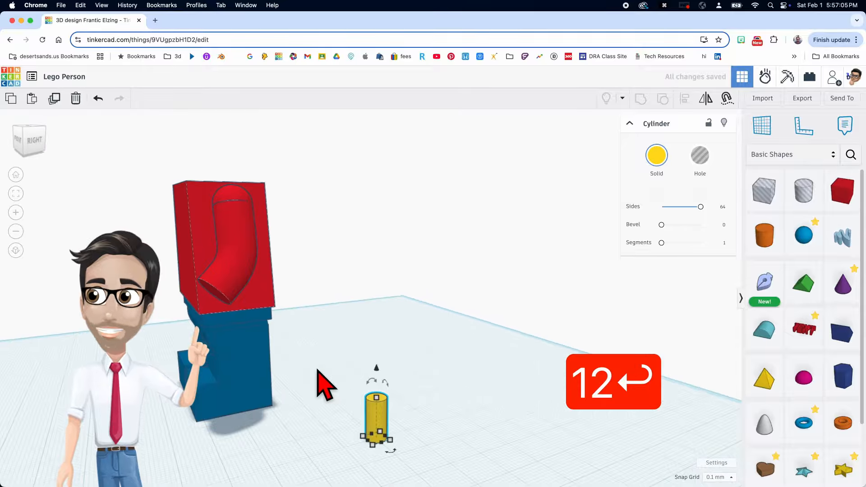
drag(374, 379, 365, 437)
right_drag(364, 434, 491, 381)
key(d)
scroll(495, 422, up, 3)
mouse_move(496, 363)
drag(479, 345, 481, 408)
scroll(504, 411, down, 2)
scroll(504, 412, down, 5)
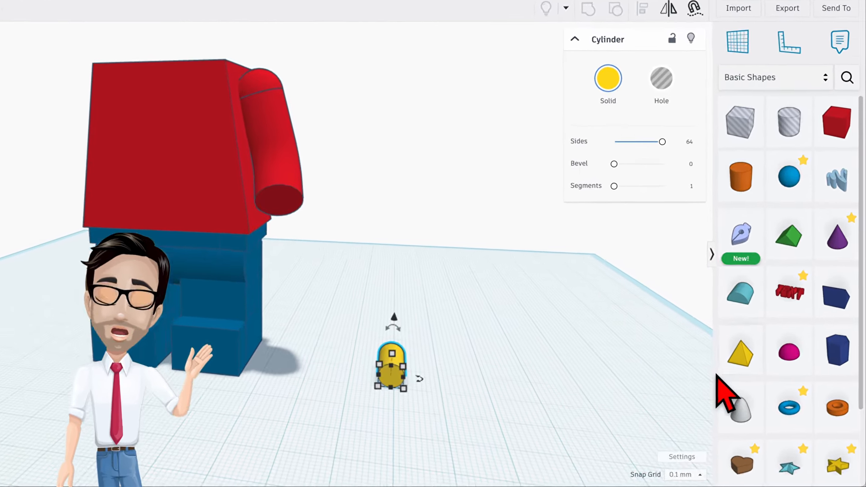
Place a tube in front of the yellow cylinder, set its sides to 64 and color it yellow.
click(824, 409)
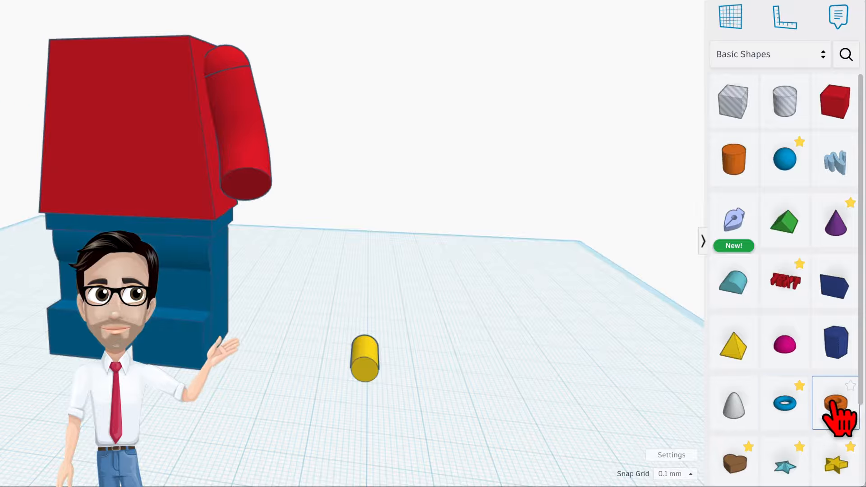
drag(834, 399, 379, 478)
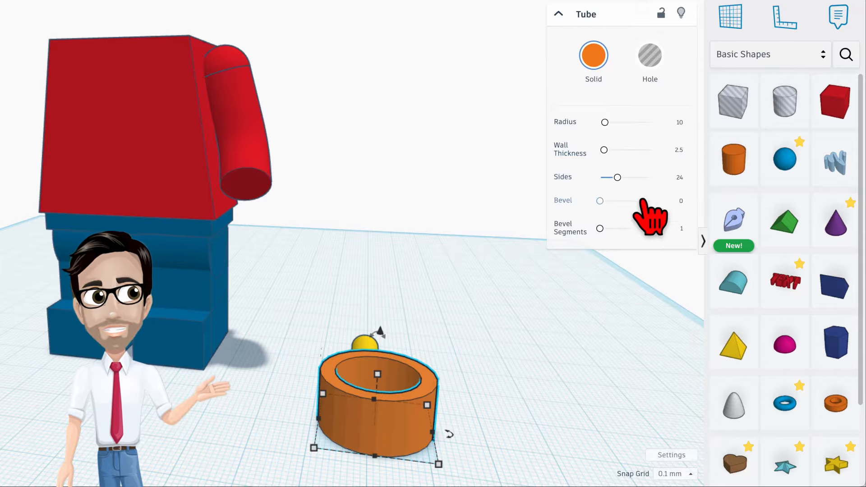
drag(618, 177, 651, 177)
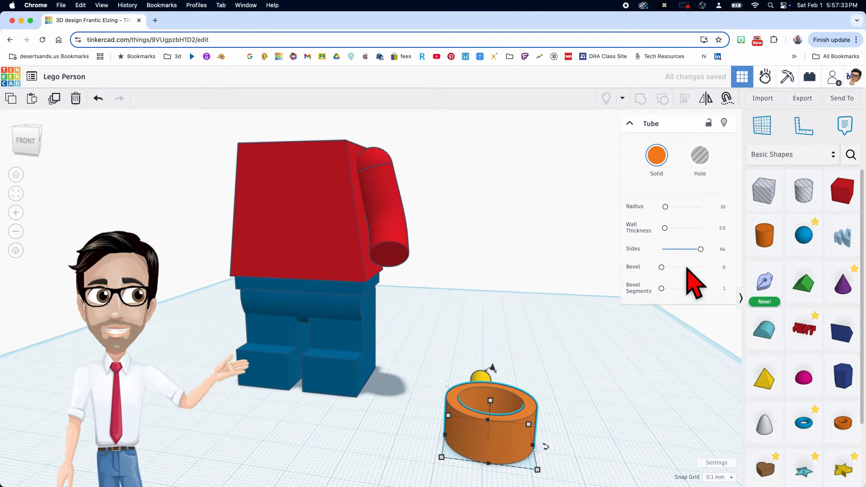
click(656, 155)
click(594, 251)
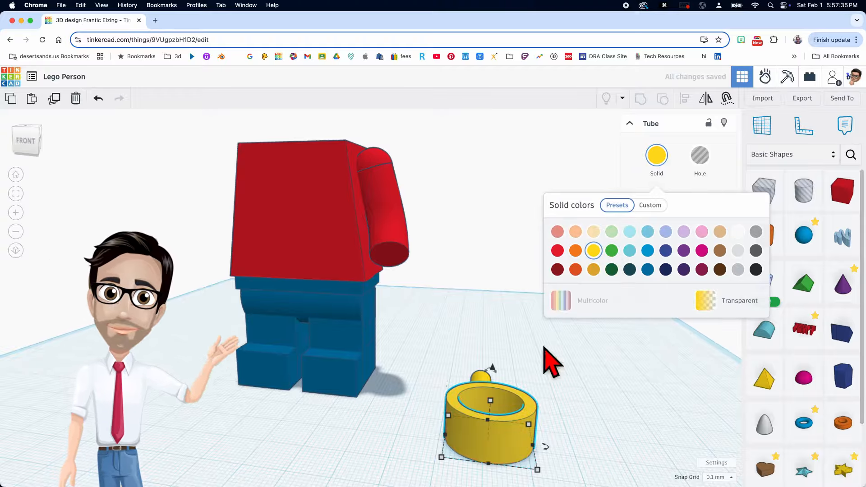
Set the yellow tube's height to 5.55 mm.
click(498, 413)
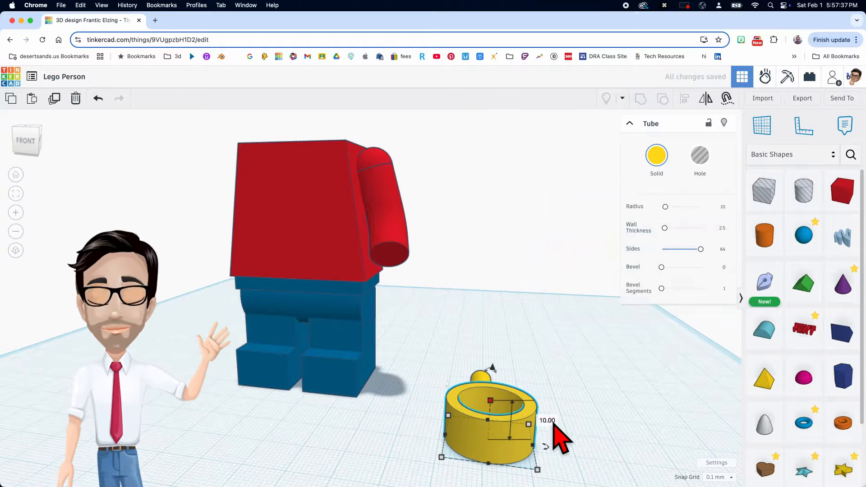
text(5.55)
key(Return)
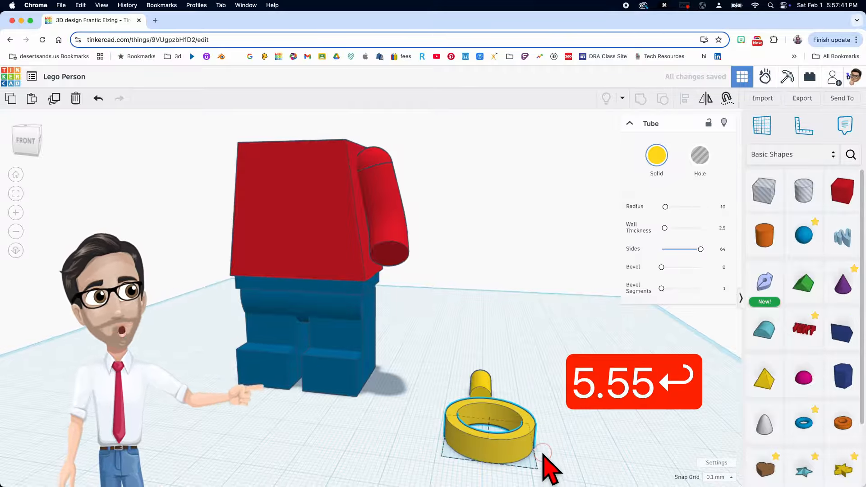
middle_drag(544, 456, 542, 443)
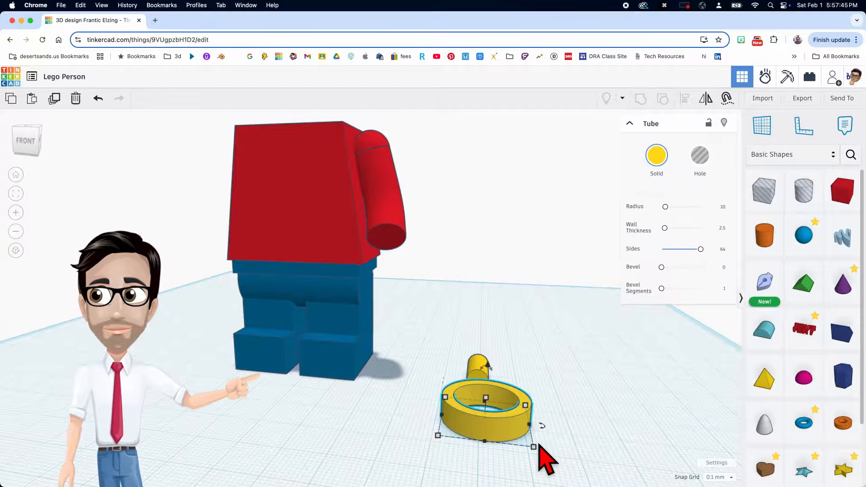
Set the yellow tube's length and width to 11.1 mm.
mouse_move(535, 447)
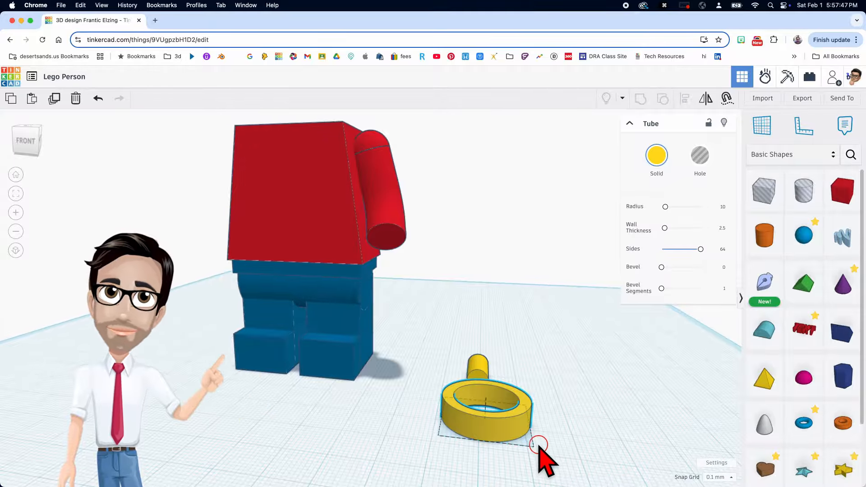
scroll(542, 448, down, 2)
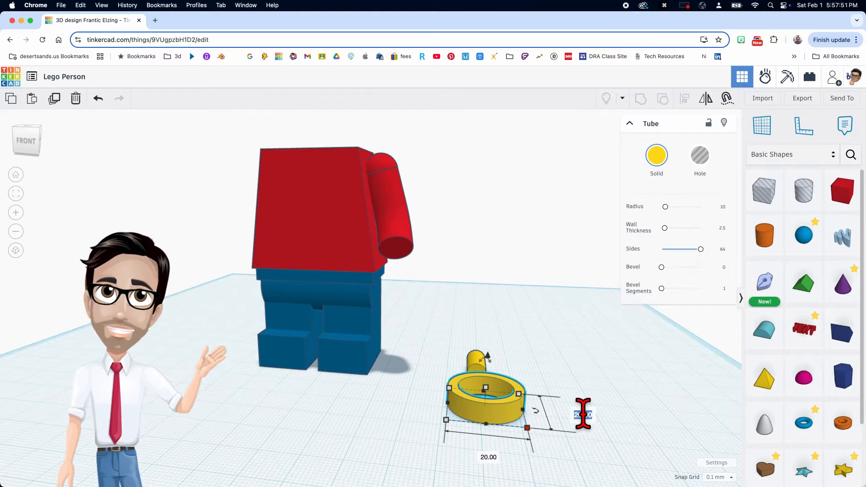
text(11.1)
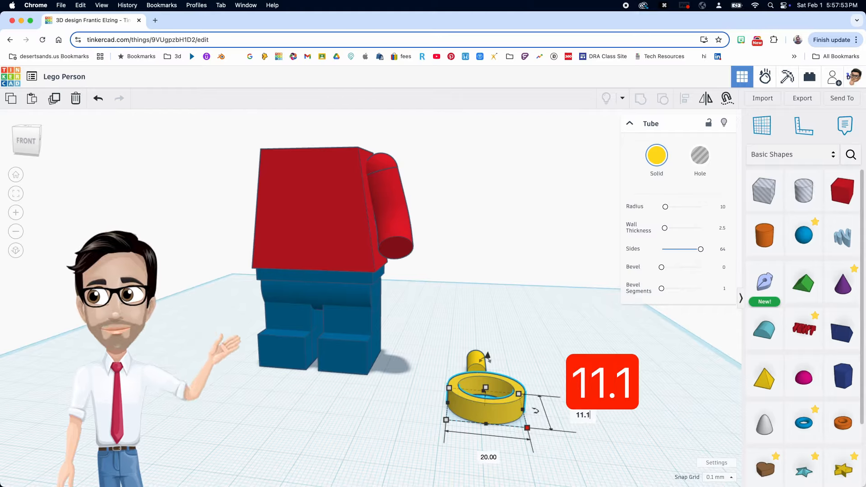
key(Return)
text(11.1)
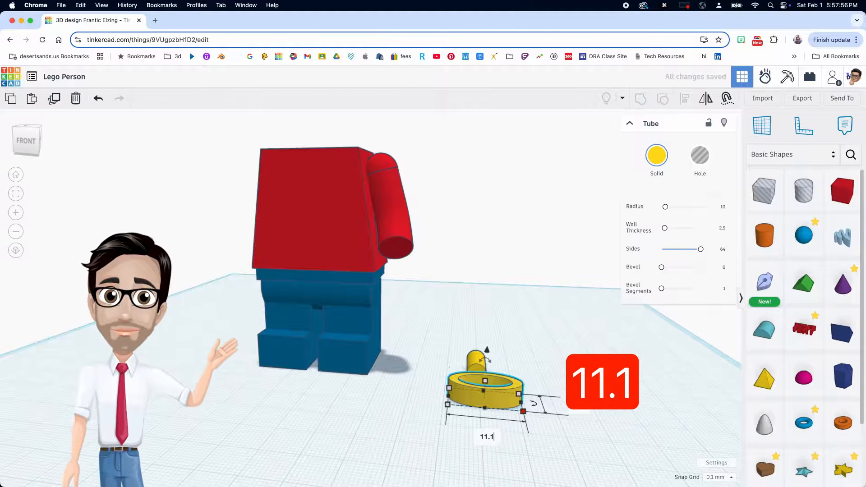
key(Return)
Align the yellow tube and cylinder so they are centered on each other both side to side and front to back.
right_drag(516, 423, 519, 445)
drag(448, 380, 506, 427)
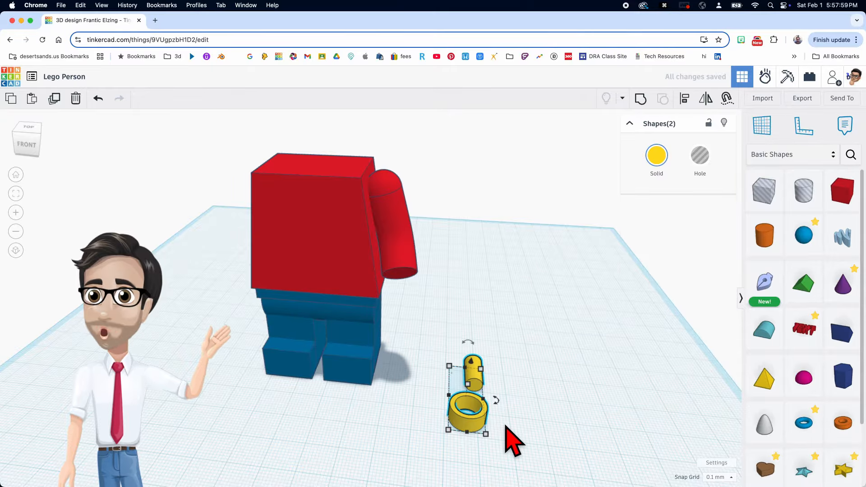
key(l)
click(468, 443)
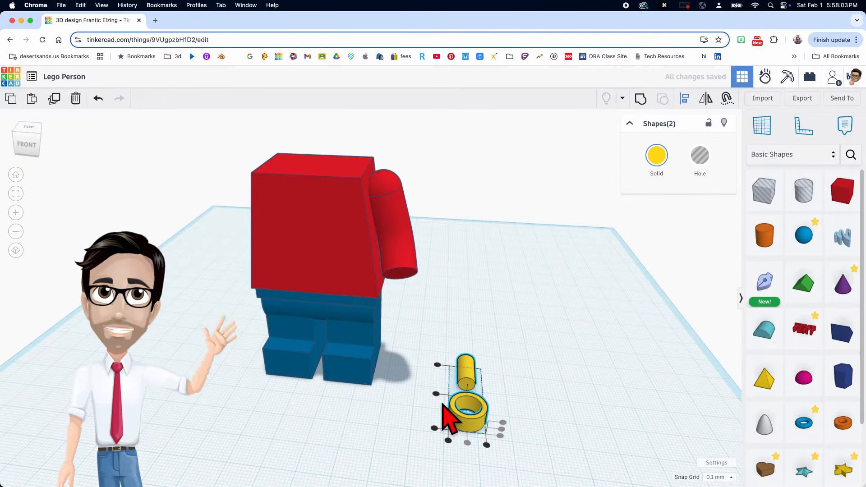
click(436, 394)
click(549, 399)
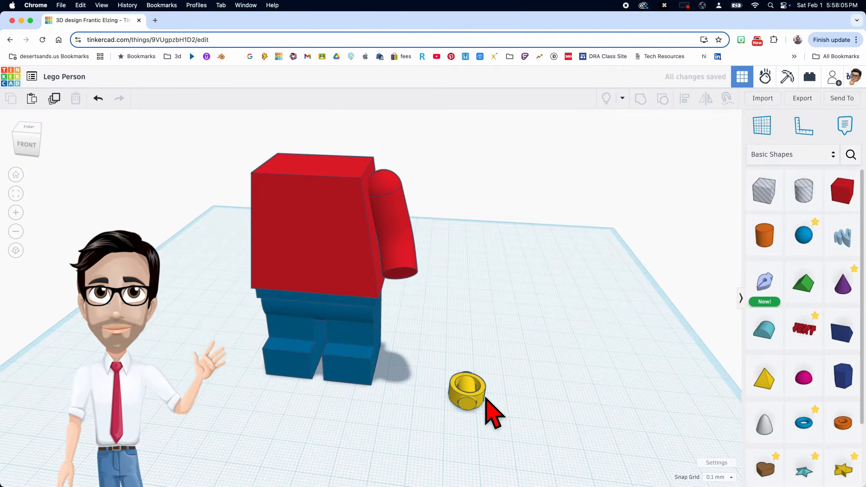
Nudge the yellow tube forward along the workplane until its back wall meets the front end of the cylinder.
click(483, 399)
key(Down)
key(Down)
key(Down)
key(Down)
key(Down)
key(Down)
key(Down)
key(Down)
key(Down)
key(Down)
key(Down)
key(Down)
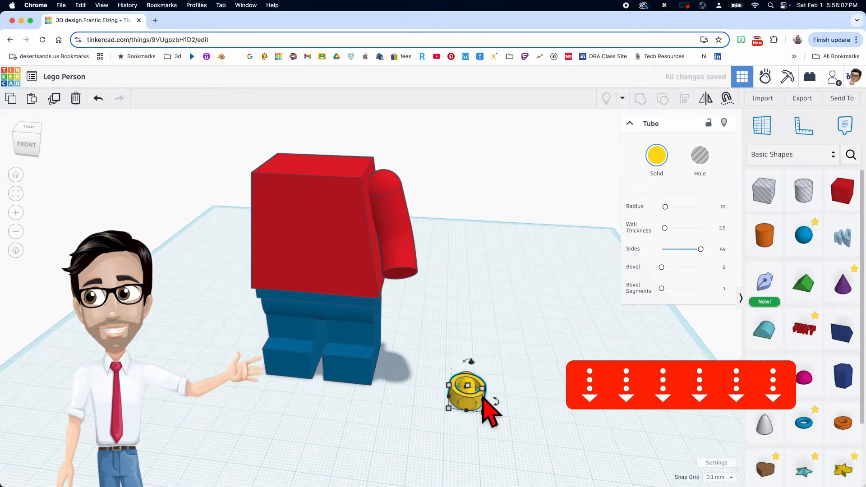
key(shift+Down)
key(shift+Down)
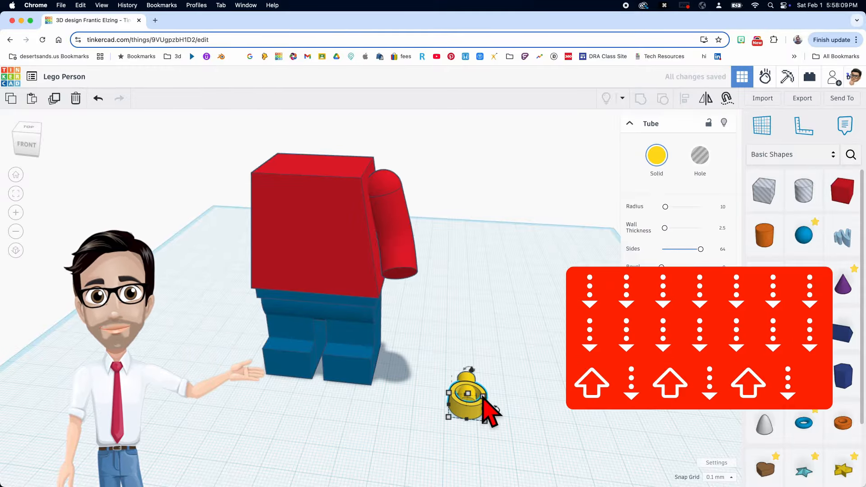
key(shift+Down)
key(shift+Down)
key(shift+Down)
key(shift+Down)
key(shift+Down)
key(shift+Down)
scroll(467, 413, up, 5)
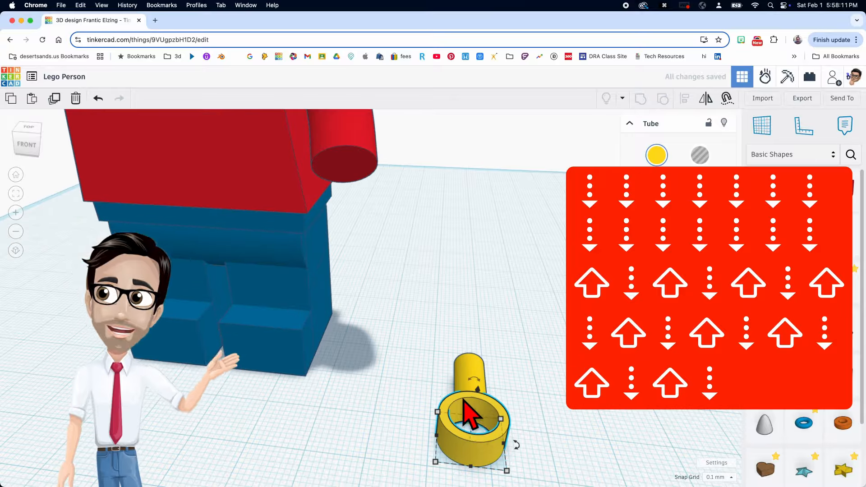
scroll(469, 366, up, 2)
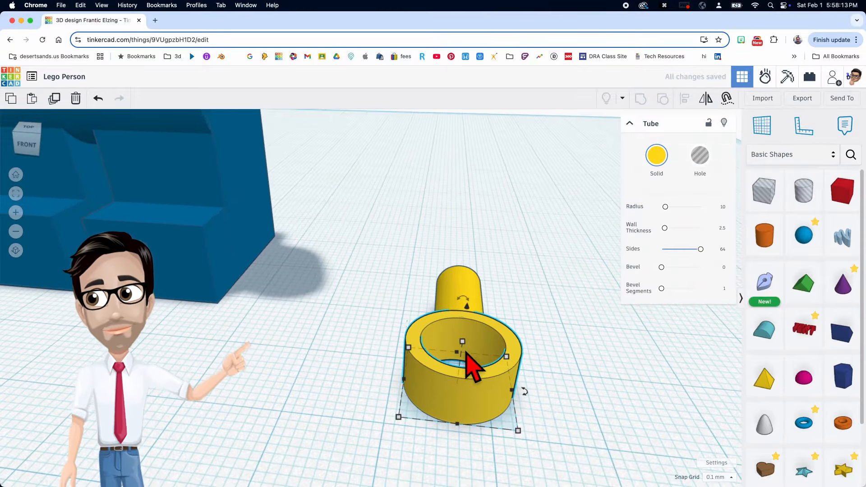
click(492, 294)
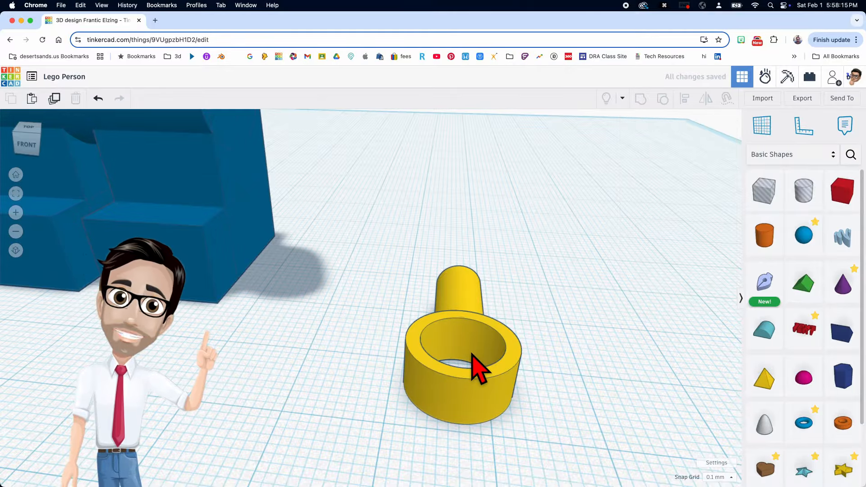
Place a hole box in front of the yellow tube and set its side-to-side size to 6.52 mm.
scroll(490, 393, down, 5)
scroll(496, 406, up, 3)
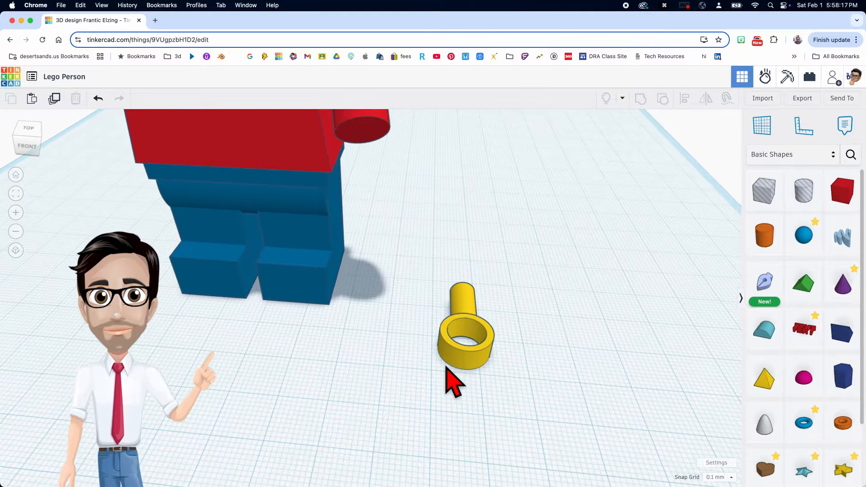
scroll(460, 358, up, 4)
right_drag(461, 371, 503, 358)
scroll(504, 358, down, 6)
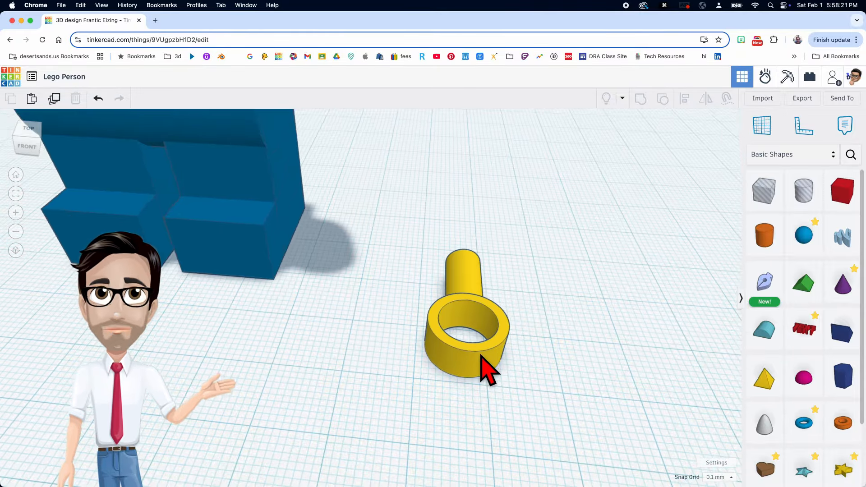
scroll(477, 352, down, 3)
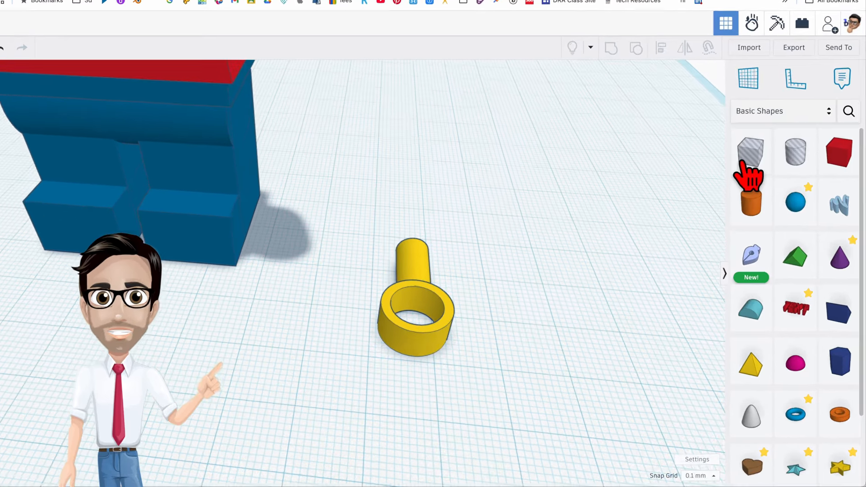
drag(749, 176, 450, 431)
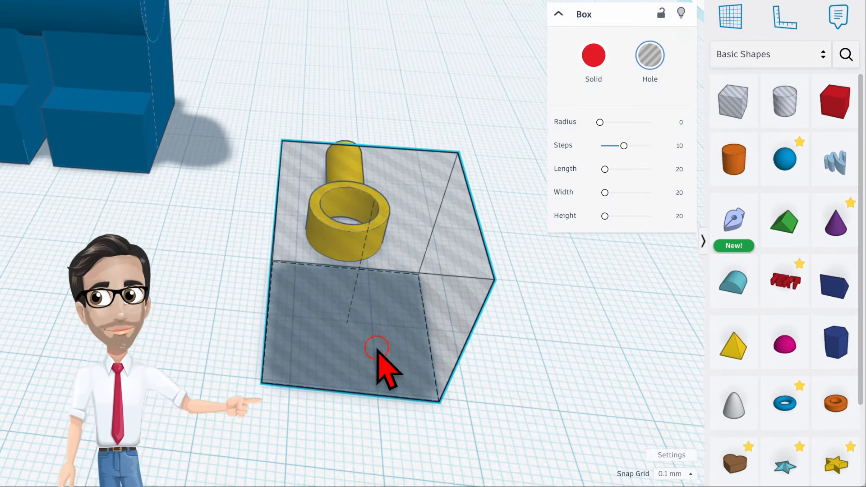
middle_drag(377, 348, 375, 326)
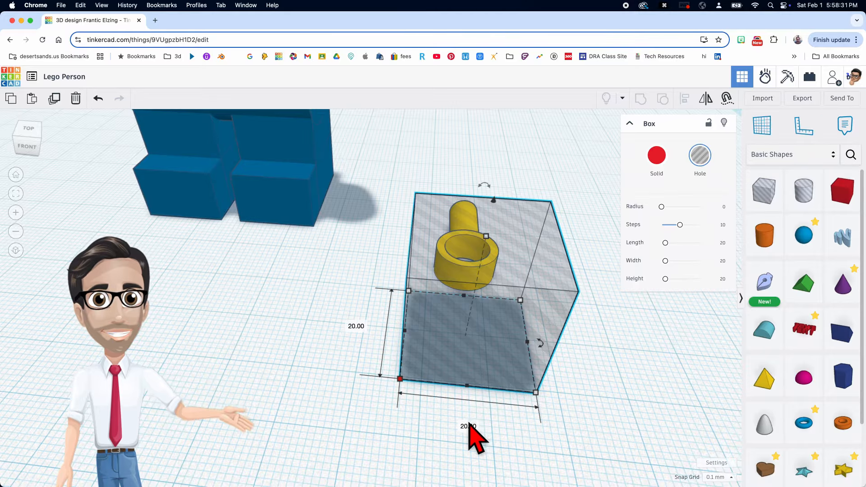
text(6.52)
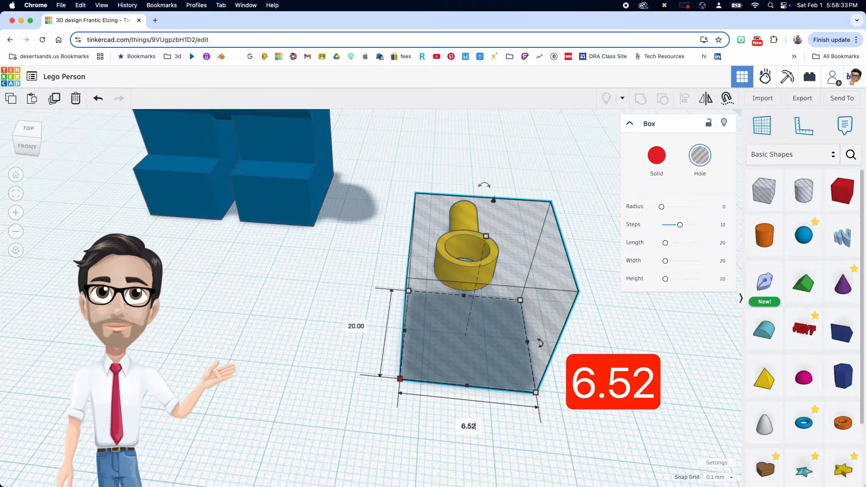
key(Return)
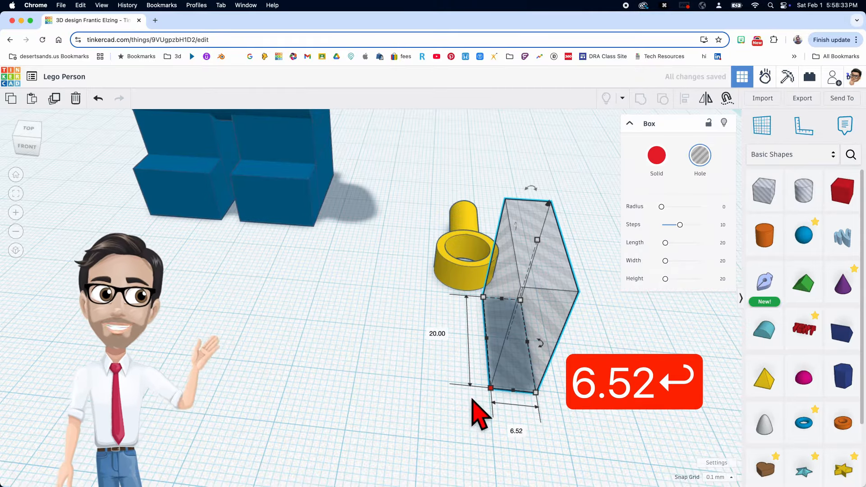
Center the hole box side to side on the yellow tube.
shift+click(452, 283)
key(l)
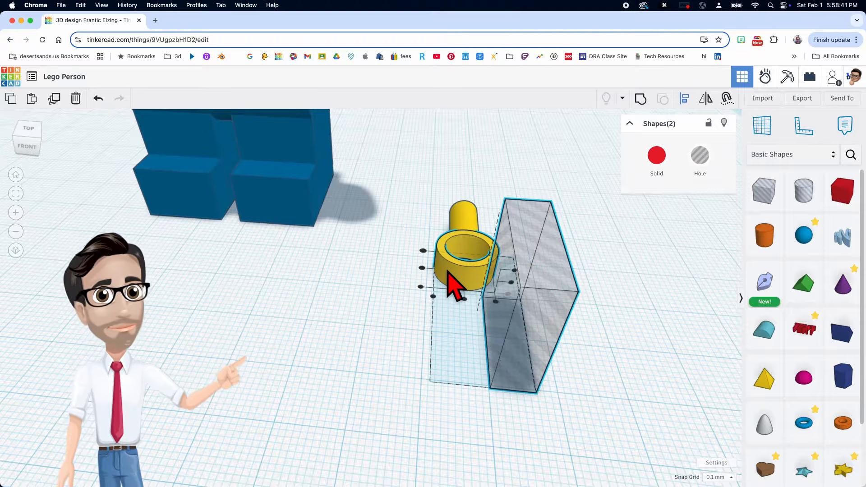
click(465, 299)
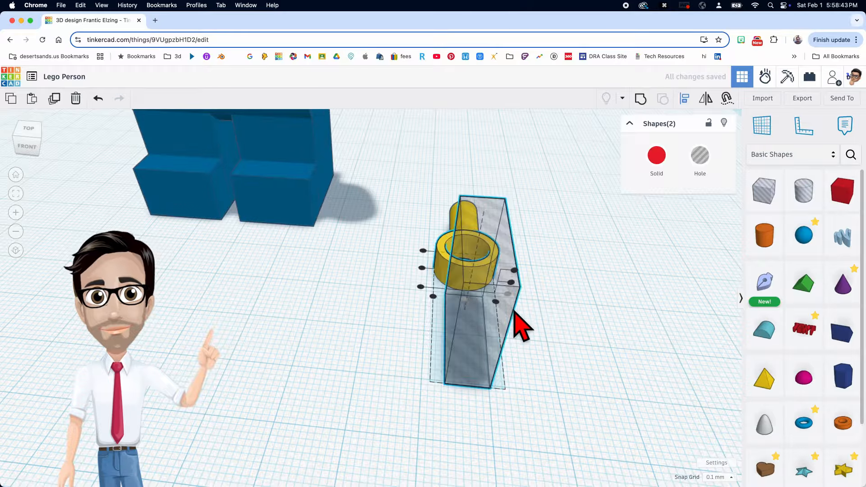
click(554, 316)
Nudge the hole box backward until it passes through the front wall of the yellow tube.
right_drag(554, 316, 483, 255)
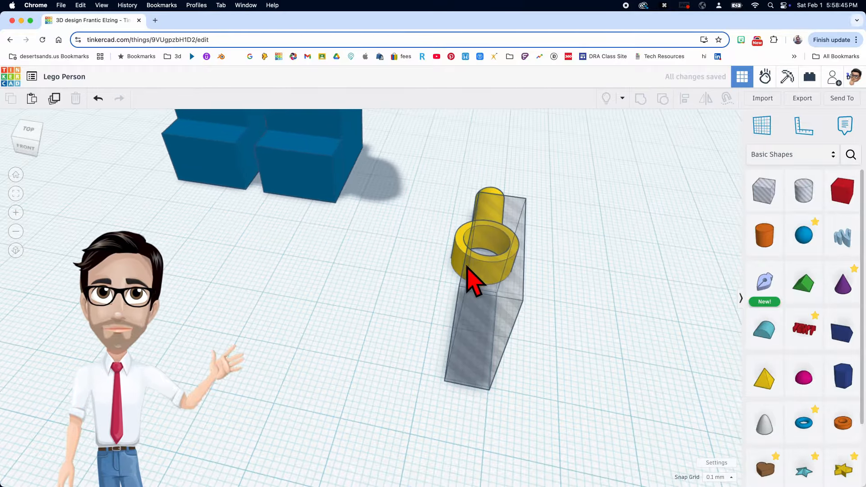
click(492, 307)
key(Up)
key(Up)
key(Up)
key(Up)
key(Up)
key(Up)
key(Up)
key(Up)
key(Up)
key(Up)
key(Up)
key(Up)
key(Up)
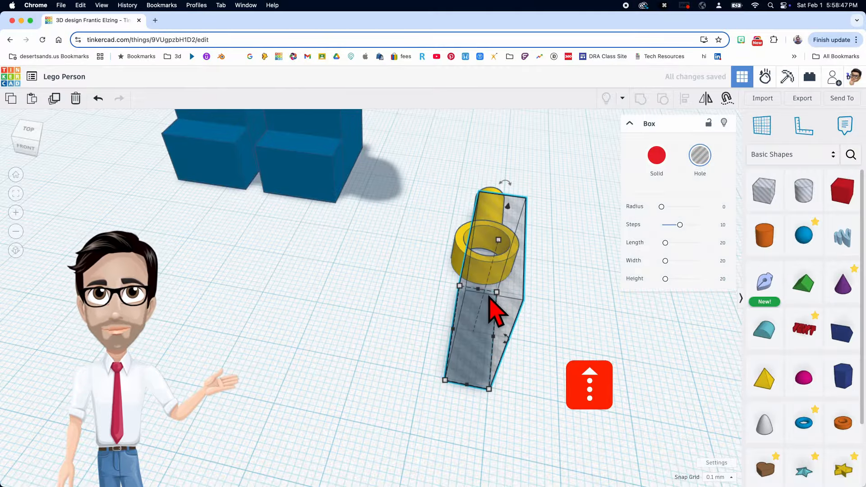
key(Up)
key(Up)
key(Up)
key(Up)
key(Up)
key(Up)
key(Up)
key(Up)
key(Up)
key(Up)
key(Up)
key(Up)
key(Up)
key(Up)
key(Up)
key(Up)
key(Up)
key(Up)
key(Up)
key(Up)
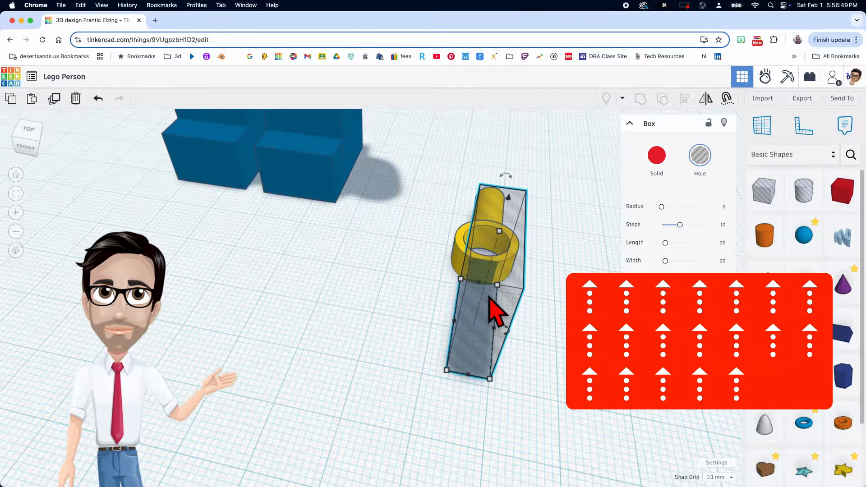
key(Up)
key(Up)
key(Up)
key(Up)
key(Up)
key(Up)
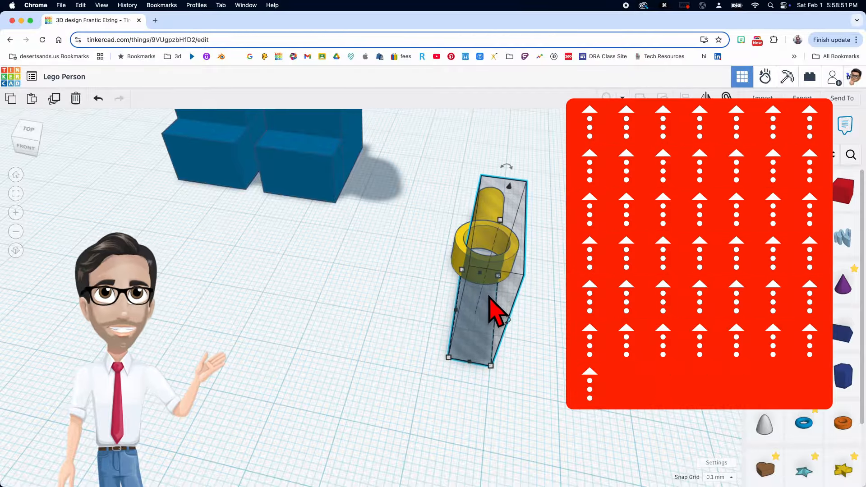
Group the tube, cylinder and hole box to cut the opening in the yellow hand.
right_drag(507, 304, 470, 328)
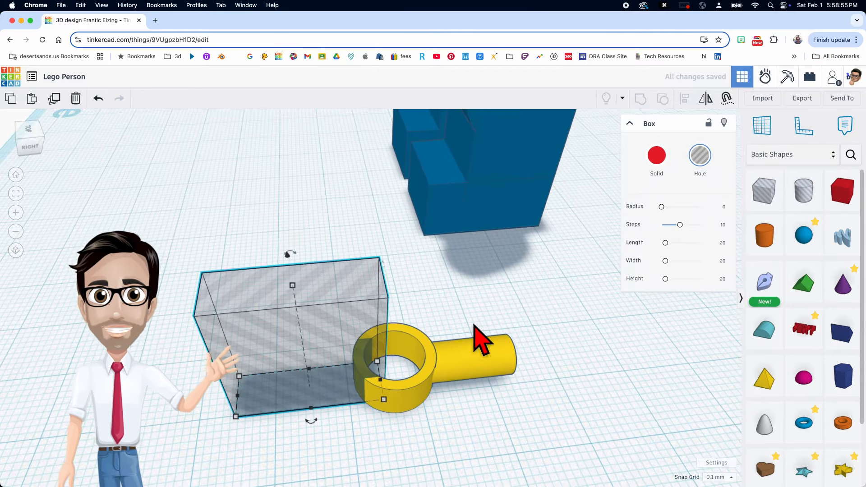
drag(512, 318, 364, 403)
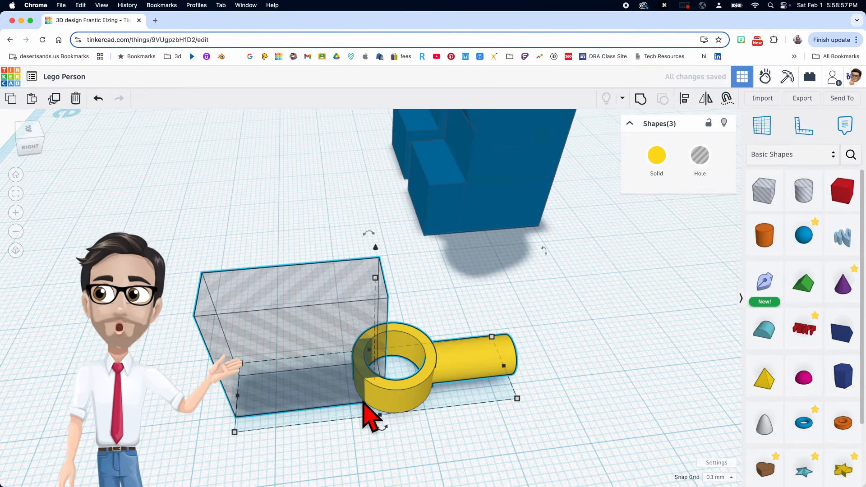
key(super+g)
Move the yellow hand close beside the leg and tilt it 15° so its grip points downward.
drag(449, 373, 479, 270)
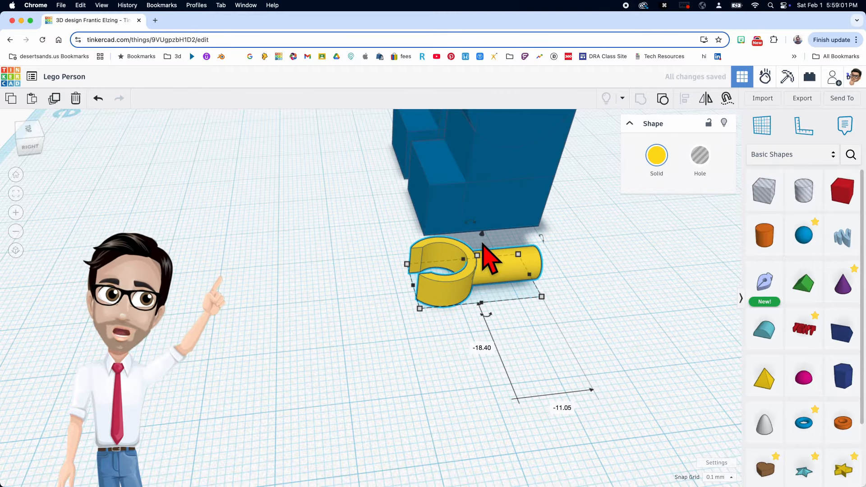
mouse_move(495, 267)
middle_down()
mouse_move(493, 274)
mouse_move(488, 259)
mouse_move(489, 267)
middle_up()
middle_drag(489, 246, 478, 318)
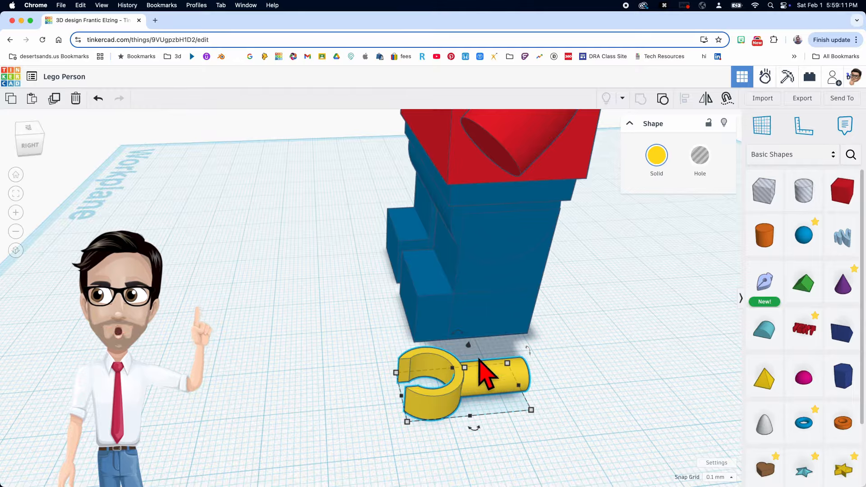
drag(459, 339, 445, 308)
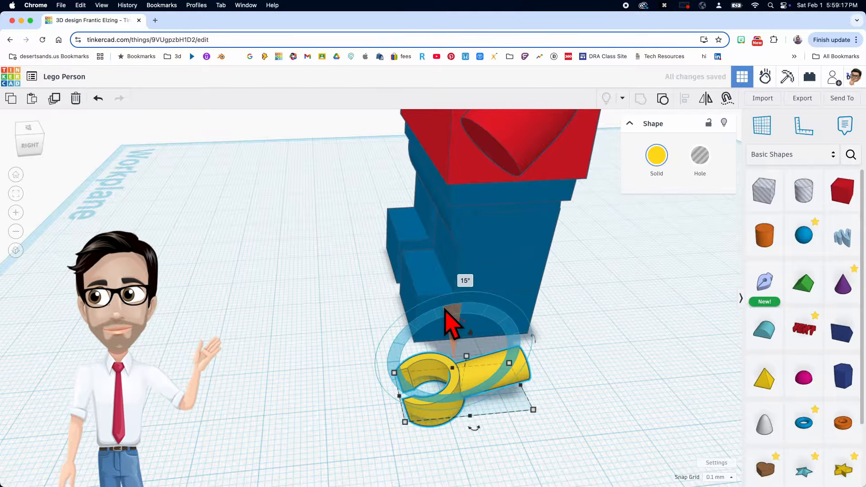
right_drag(454, 343, 295, 390)
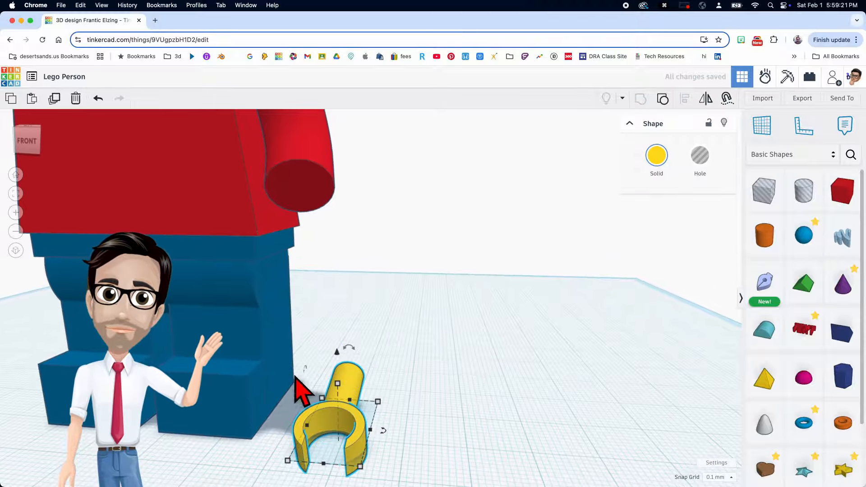
Rotate the yellow hand 5° about its vertical axis.
mouse_move(353, 353)
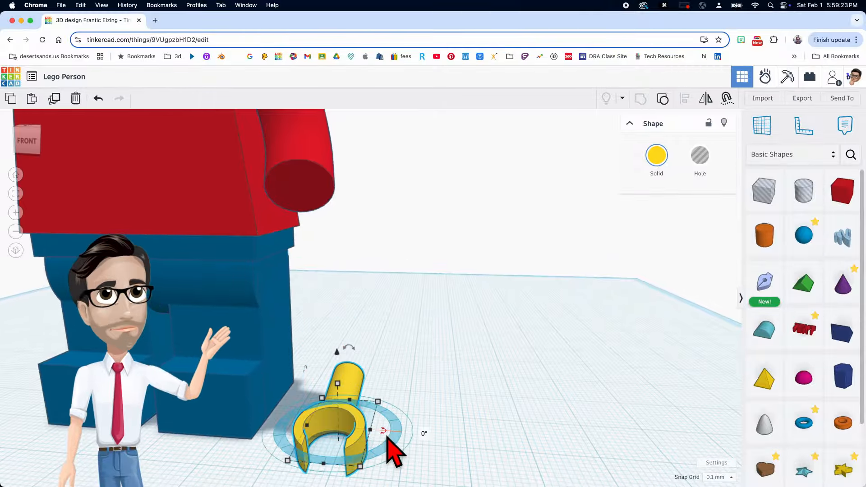
middle_drag(387, 437, 463, 366)
mouse_move(491, 344)
drag(491, 340, 515, 343)
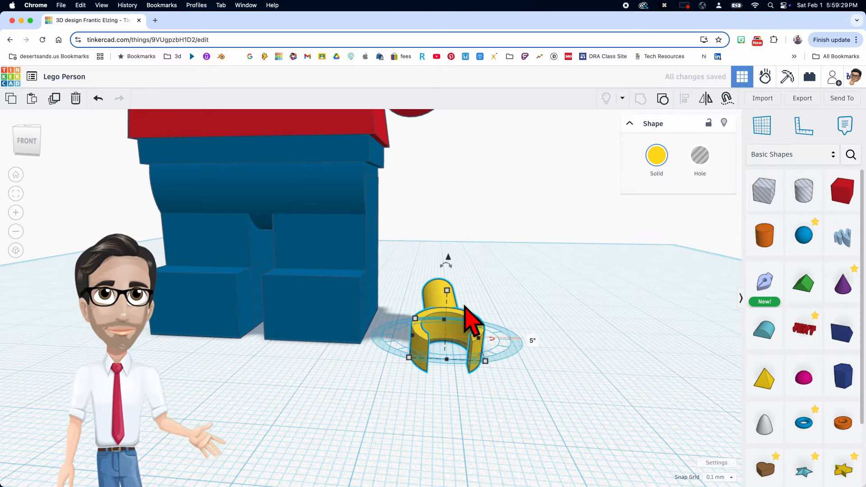
Raise the yellow hand off the workplane to the height of the red arm's lower end.
middle_drag(470, 248, 456, 300)
drag(429, 328, 385, 106)
right_drag(453, 174, 356, 231)
right_drag(481, 231, 399, 219)
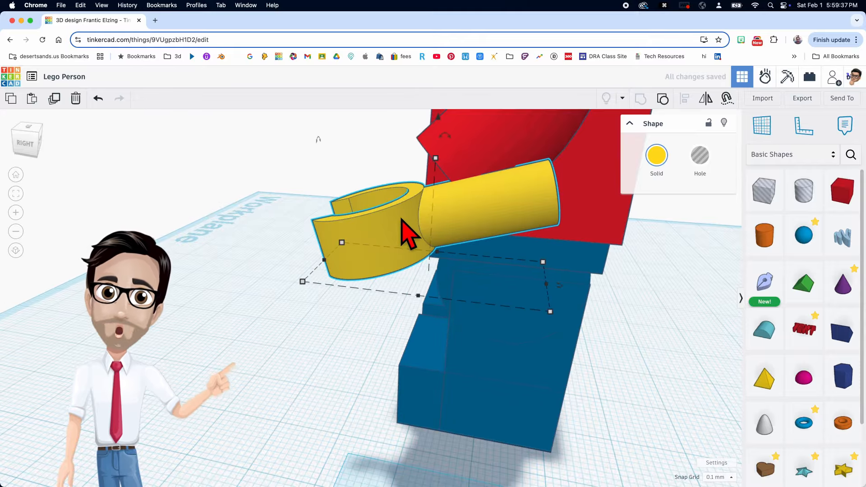
right_drag(463, 211, 470, 247)
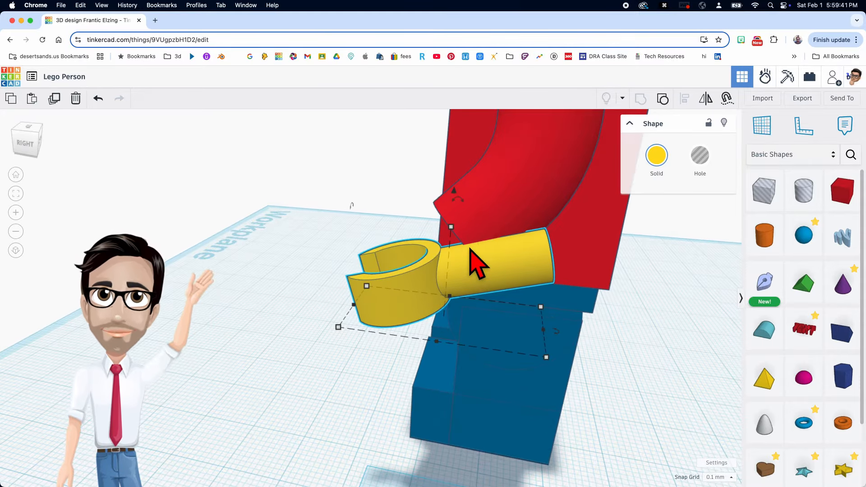
drag(466, 197, 384, 143)
right_drag(476, 194, 456, 221)
key(cmd+z)
Tilt the yellow hand by -36° in the side view so its stem lines up with the red forearm.
drag(444, 198, 372, 152)
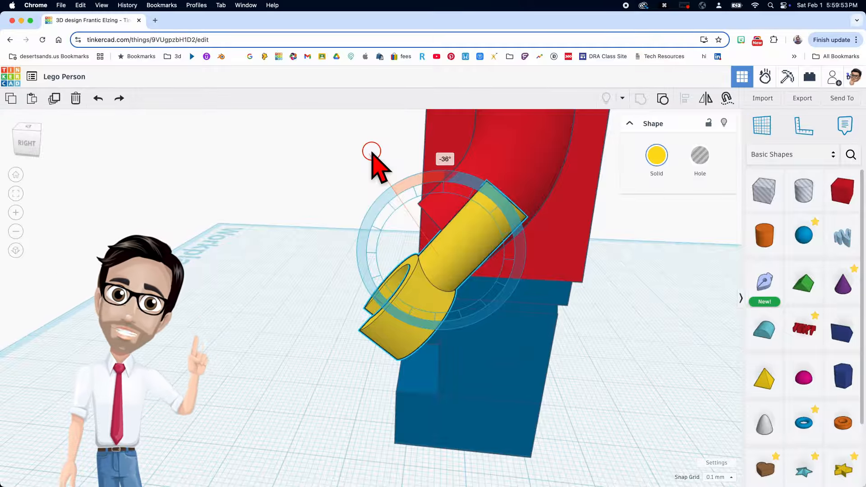
drag(372, 151, 372, 152)
right_drag(402, 177, 485, 255)
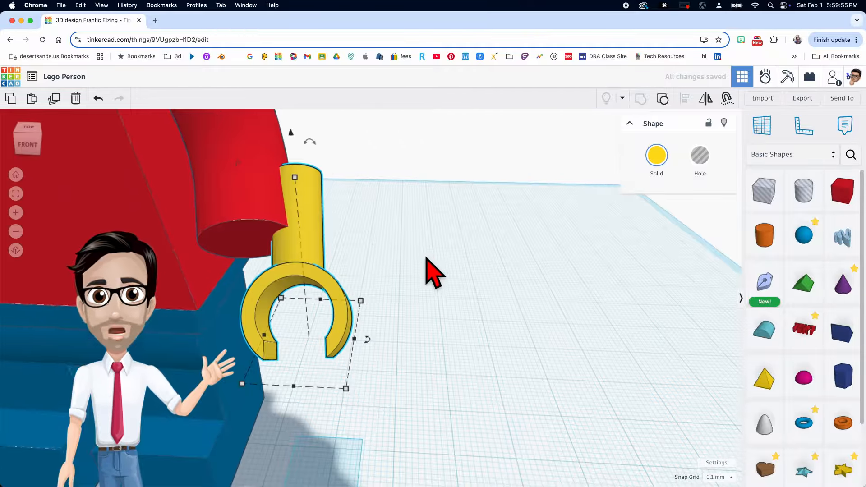
Slide the yellow hand sideways under the red arm and adjust its height until the stem sits centred in the arm's open end.
drag(321, 248, 266, 241)
right_drag(290, 261, 433, 271)
drag(410, 121, 410, 102)
right_drag(421, 131, 461, 181)
drag(461, 179, 465, 191)
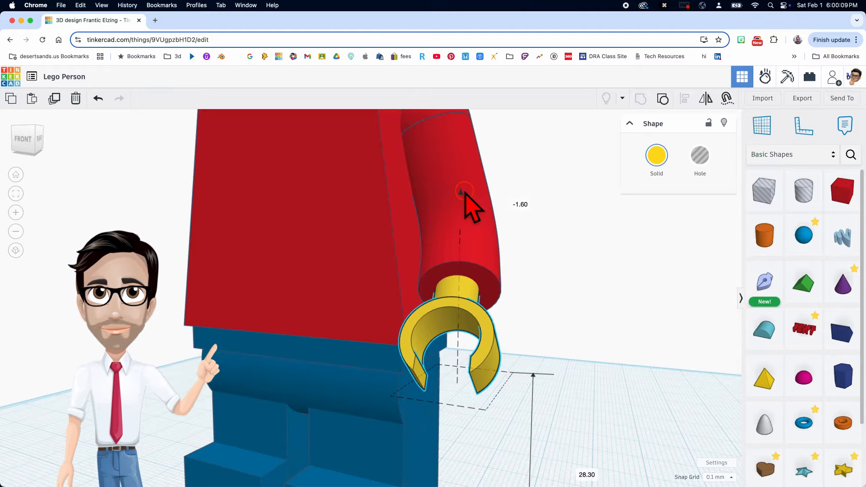
right_drag(480, 234, 541, 242)
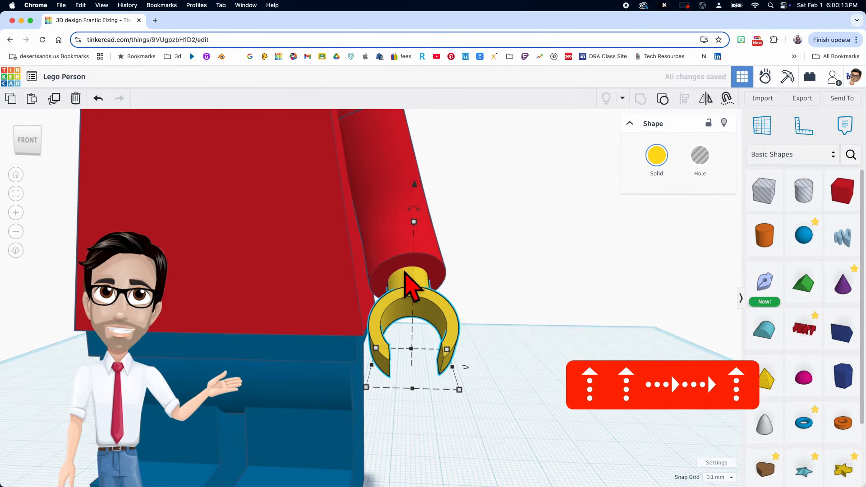
scroll(406, 277, up, 3)
right_drag(447, 300, 429, 329)
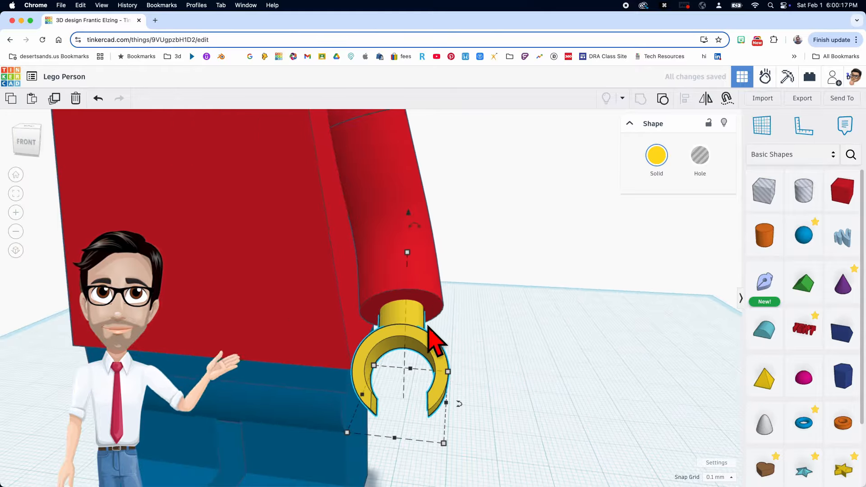
Turn the yellow hand a few degrees about its vertical axis so it follows the direction of the arm.
scroll(445, 310, down, 5)
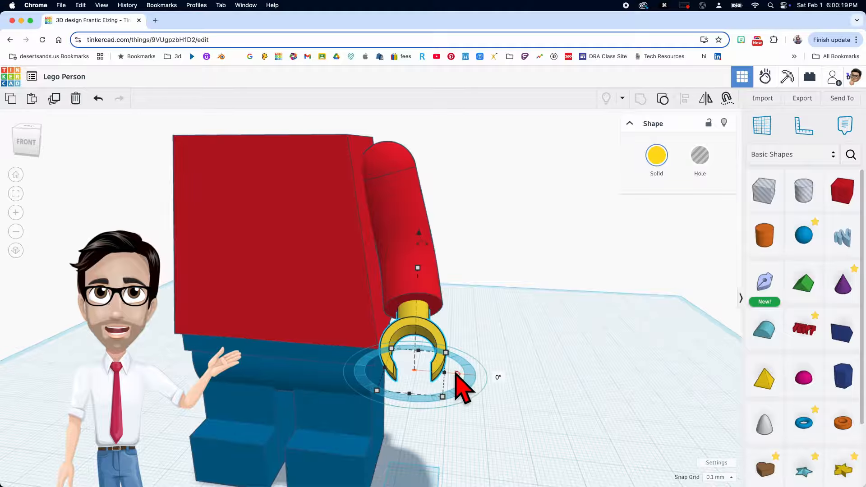
drag(457, 373, 463, 375)
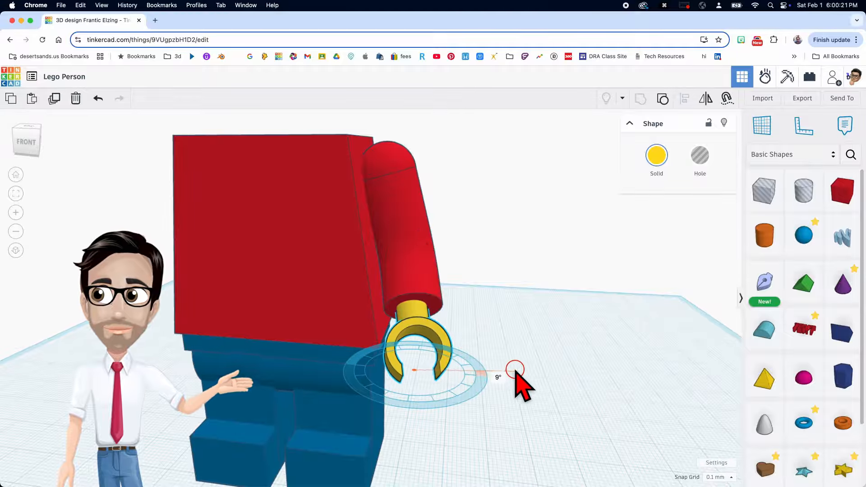
drag(516, 370, 505, 372)
right_drag(489, 372, 493, 309)
scroll(465, 359, down, 5)
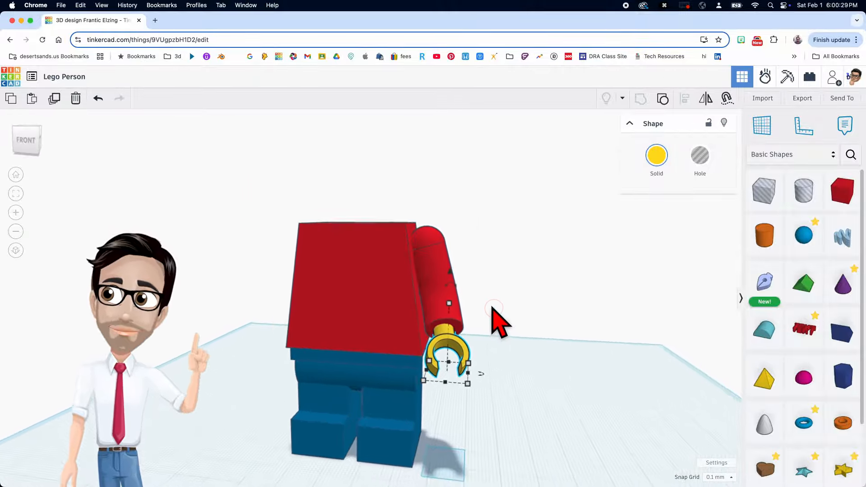
Duplicate the red arm together with its yellow hand and mirror the copy left to right.
click(471, 226)
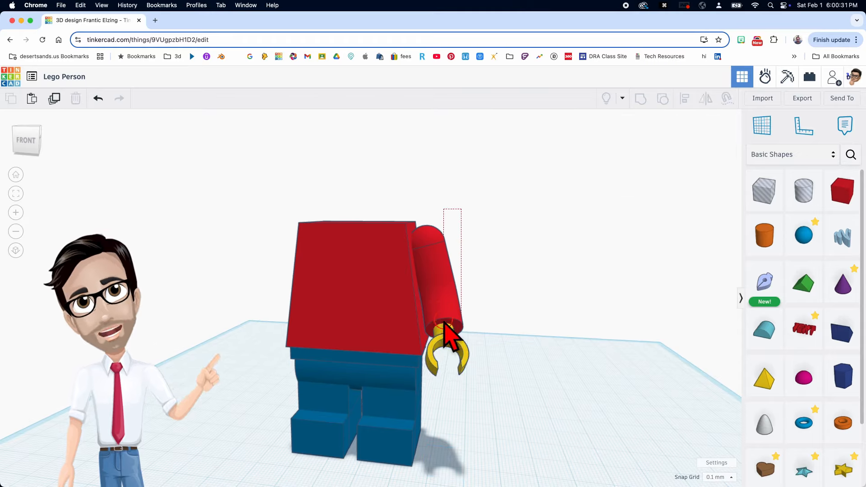
click(440, 346)
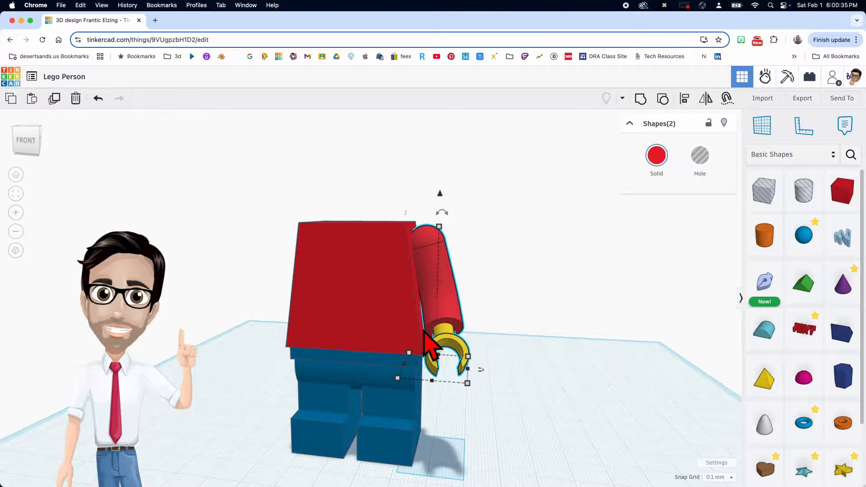
key(super+d)
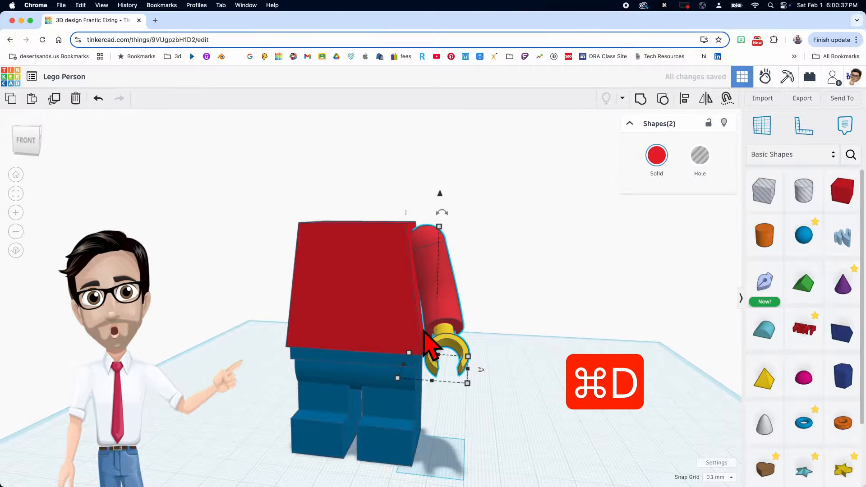
key(m)
click(439, 390)
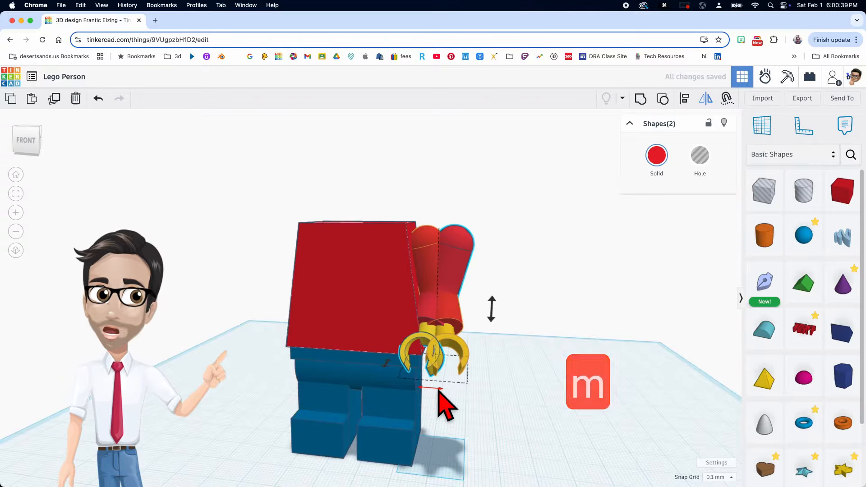
Move the mirrored arm and hand across the body to the opposite side of the red torso.
key(shift+Left)
key(shift+Left)
key(shift+Left)
key(shift+Left)
key(shift+Left)
key(shift+Left)
key(shift+Left)
key(shift+Left)
key(shift+Left)
key(shift+Left)
key(shift+Left)
key(shift+Left)
key(shift+Left)
key(shift+Left)
key(shift+Left)
key(shift+Left)
key(shift+Left)
key(shift+Left)
key(shift+Left)
key(shift+Left)
key(shift+Left)
key(shift+Left)
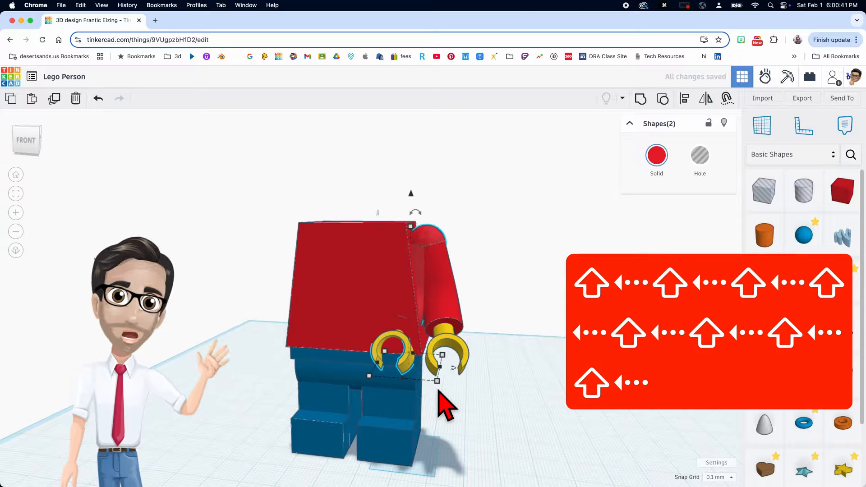
key(shift+Left)
key(shift+Left)
key(shift+Left)
key(shift+Left)
key(shift+Left)
key(shift+Left)
key(shift+Left)
key(shift+Left)
key(shift+Left)
key(shift+Left)
key(shift+Left)
key(shift+Left)
key(shift+Left)
key(shift+Left)
key(shift+Left)
key(shift+Left)
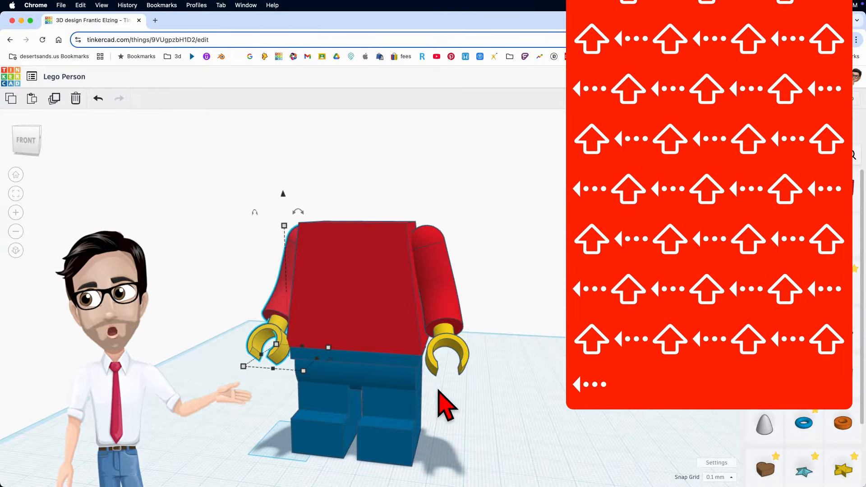
Nudge the mirrored arm and hand outward in fine steps until its shoulder just meets the torso's side like the original arm.
key(f)
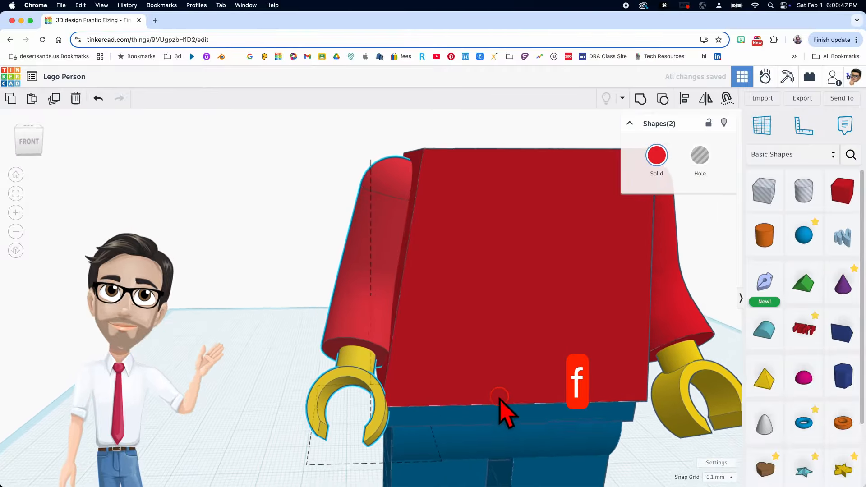
key(Left)
key(Left)
key(Left)
key(Left)
key(Left)
key(Left)
key(Left)
key(Left)
key(Left)
key(Left)
key(Left)
key(Left)
key(Left)
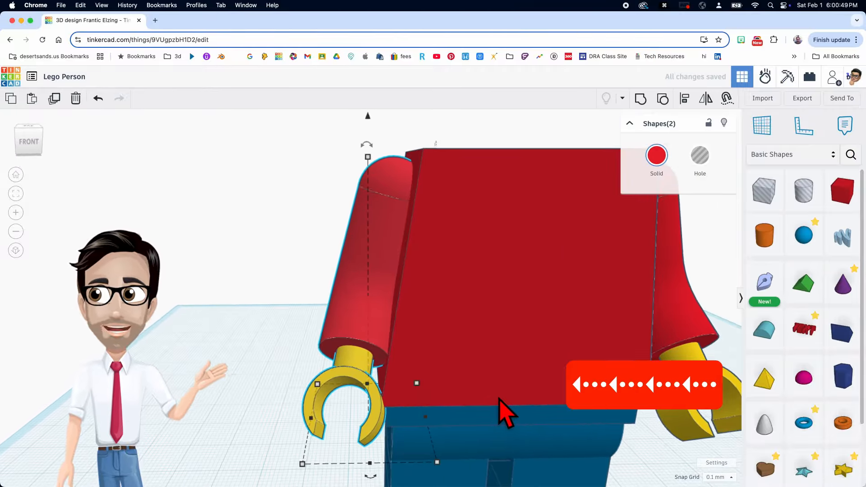
key(Left)
key(Left)
key(Left)
key(Left)
key(Left)
key(Left)
key(Left)
key(Left)
key(Left)
key(Left)
key(Left)
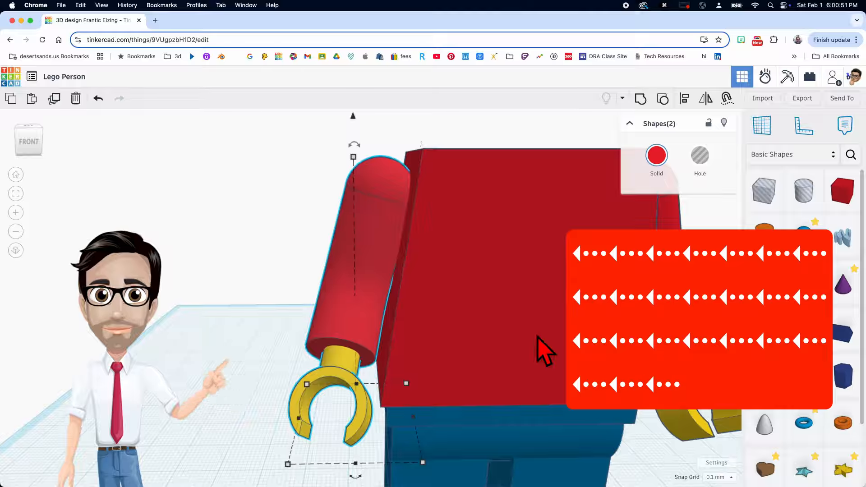
right_drag(515, 339, 491, 322)
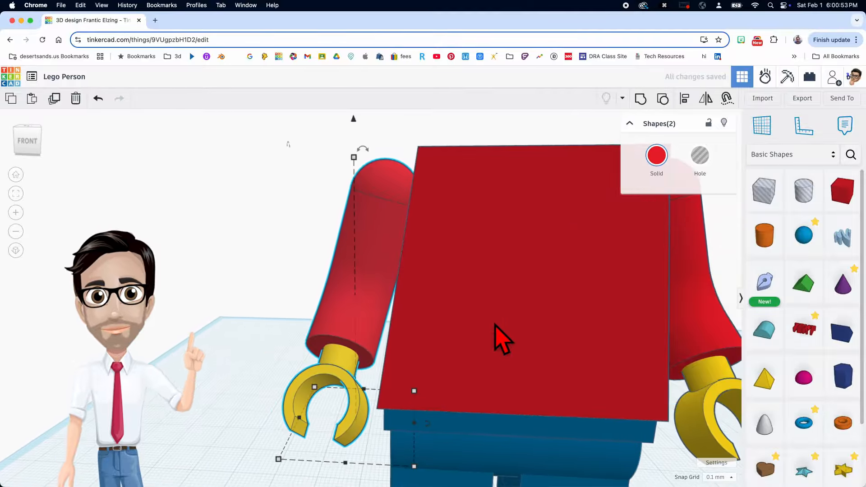
key(Right)
key(Right)
key(Right)
right_drag(543, 334, 483, 339)
Group all the body, leg, arm and hand shapes into one object and set its color to Multicolor.
scroll(483, 339, down, 6)
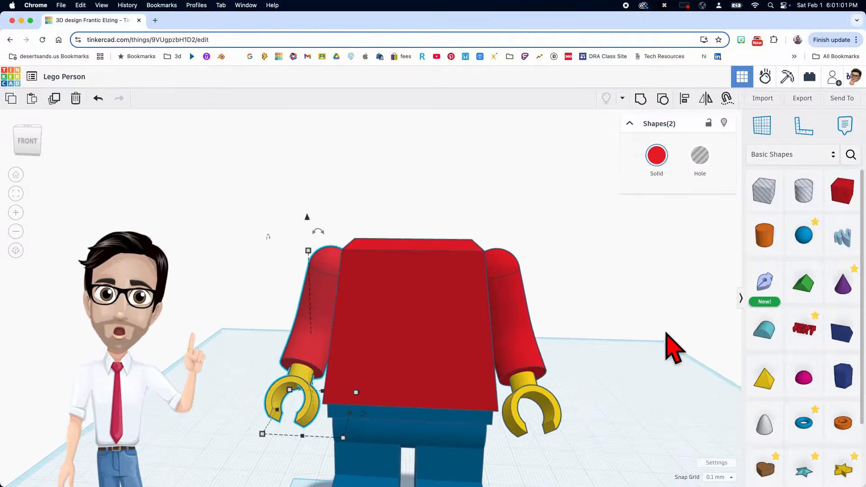
scroll(657, 348, down, 3)
middle_drag(657, 350, 577, 334)
click(582, 330)
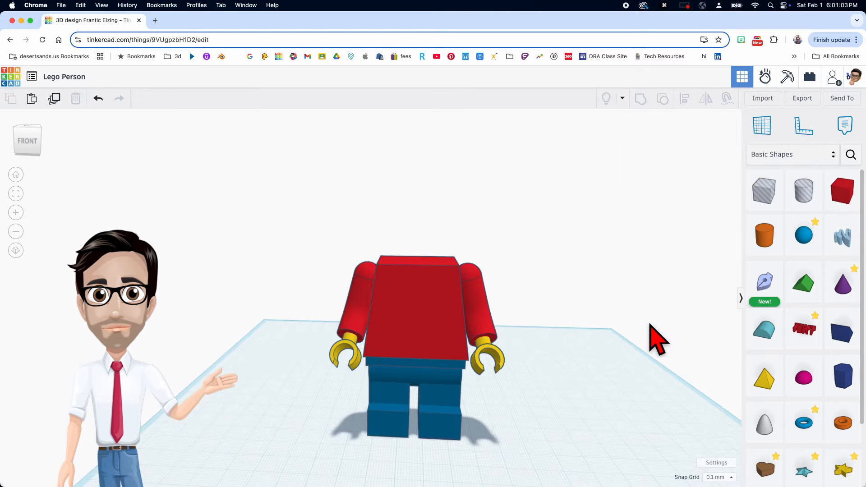
drag(323, 216, 540, 455)
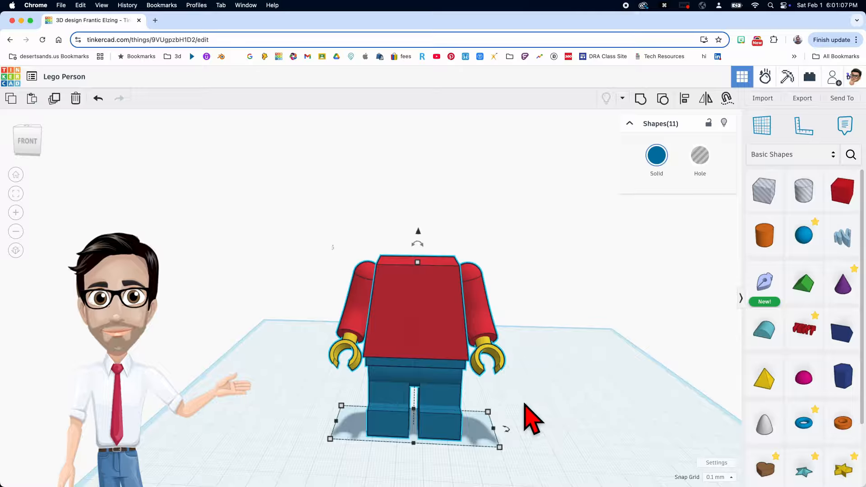
key(super+g)
click(657, 158)
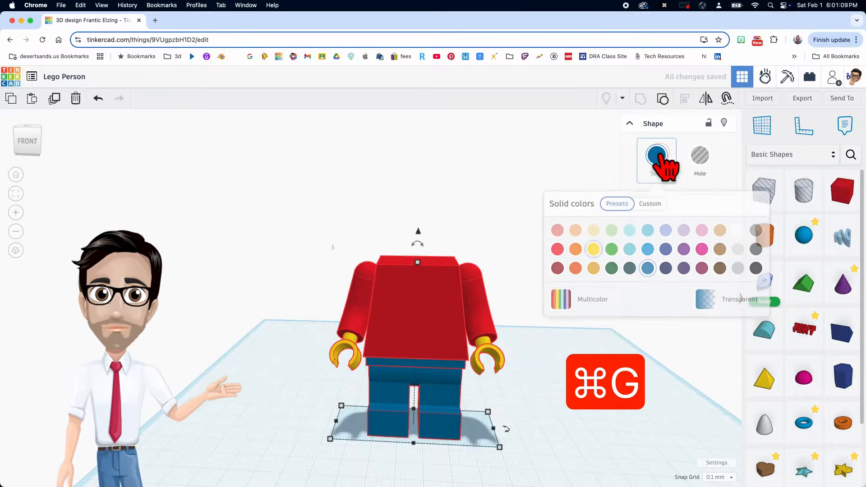
click(594, 303)
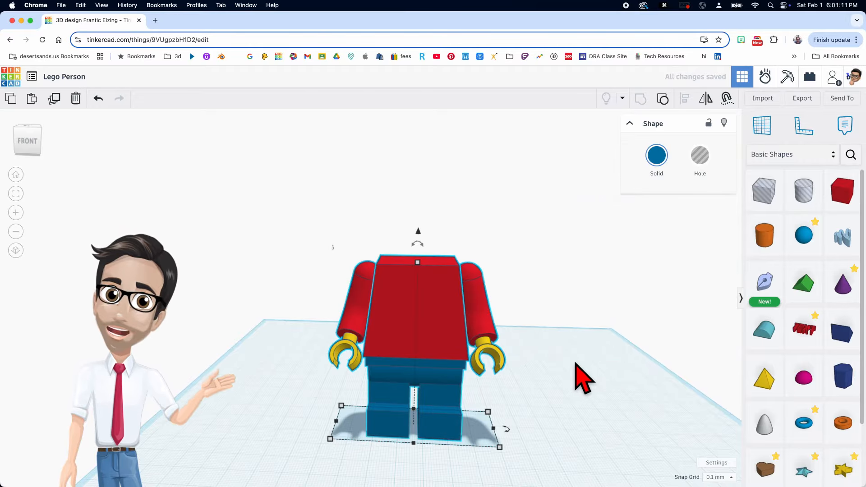
Place a cylinder on the workplane beside the figure with 64 sides and color it yellow.
right_drag(583, 362, 584, 329)
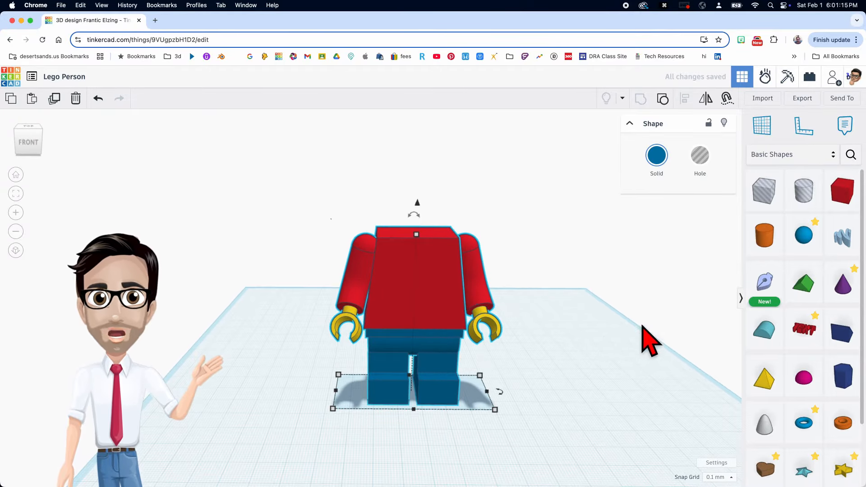
drag(766, 233, 557, 385)
drag(668, 207, 701, 207)
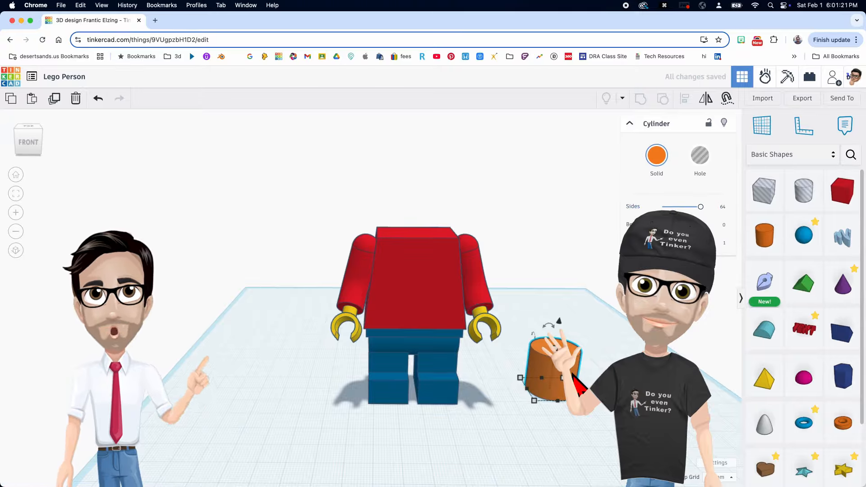
click(657, 158)
click(593, 255)
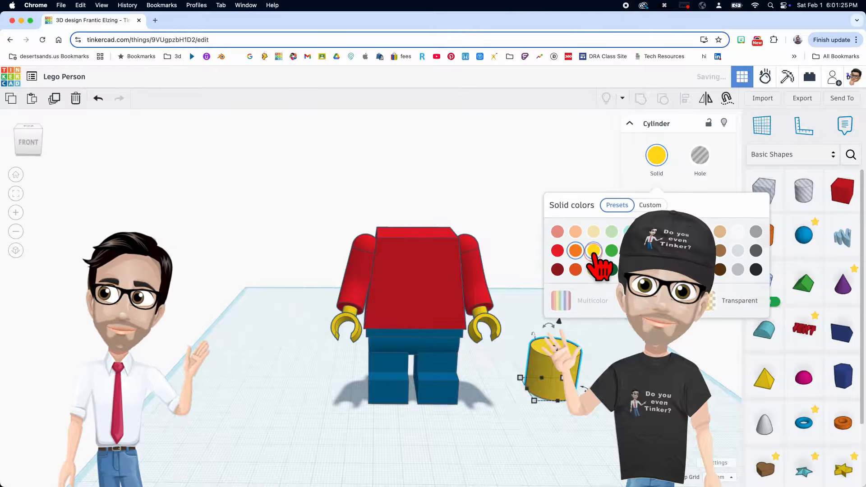
click(595, 331)
Set the yellow cylinder's length and width to 16 mm and its height to 8 mm.
scroll(605, 381, up, 2)
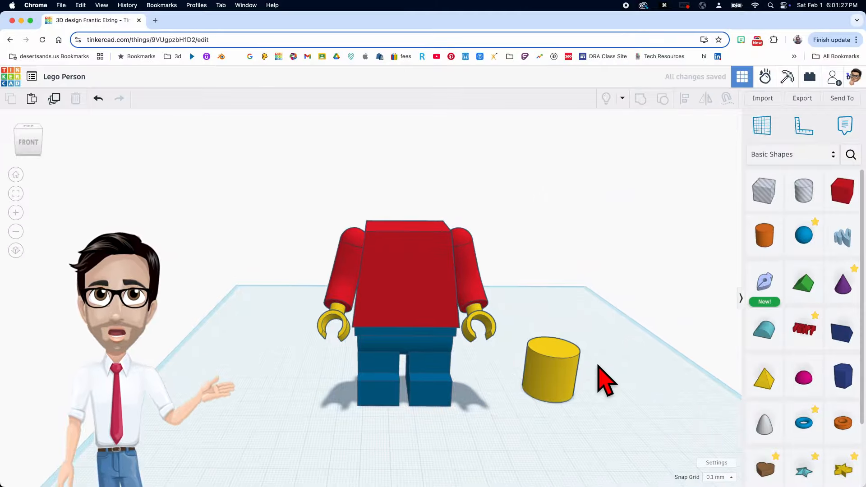
right_drag(598, 361, 593, 350)
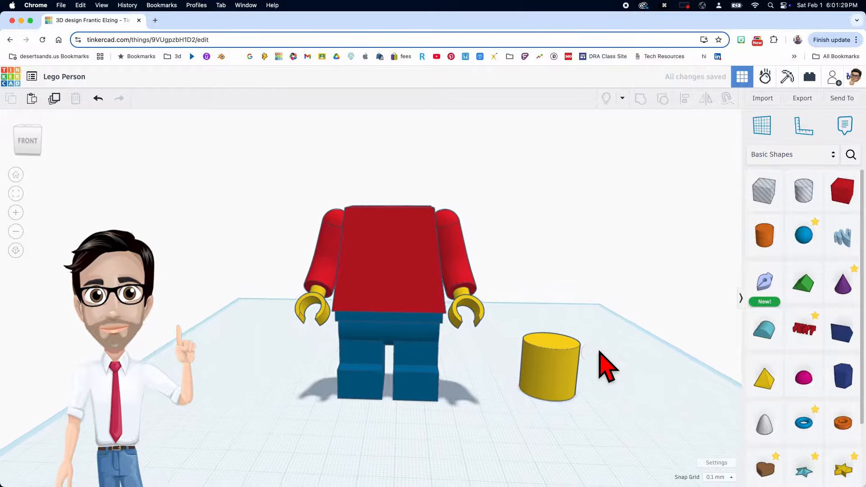
middle_drag(600, 349, 572, 339)
click(531, 360)
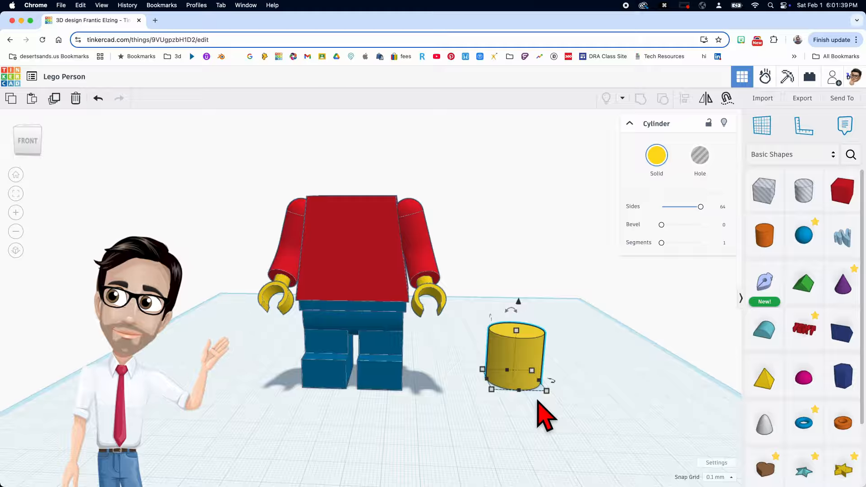
click(584, 382)
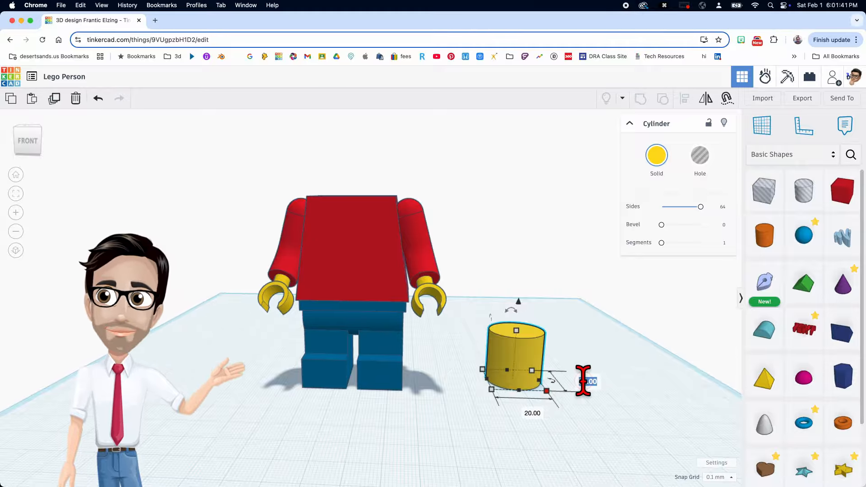
text(16)
key(Return)
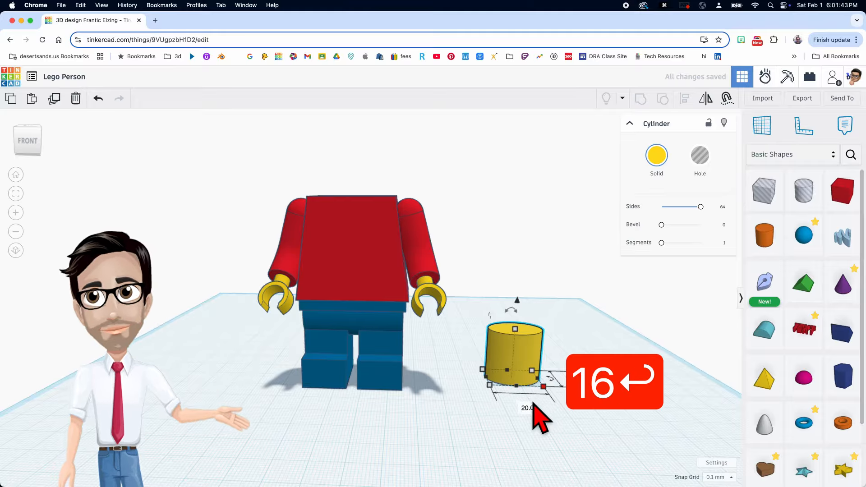
text(16)
key(Return)
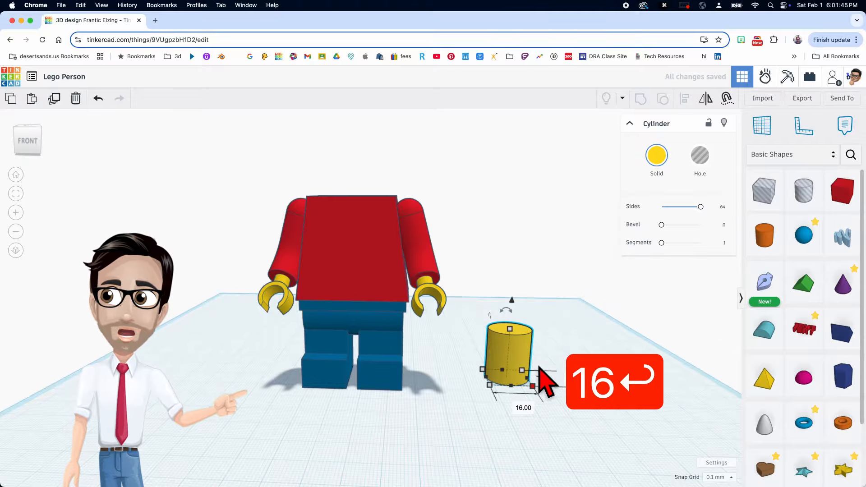
click(510, 329)
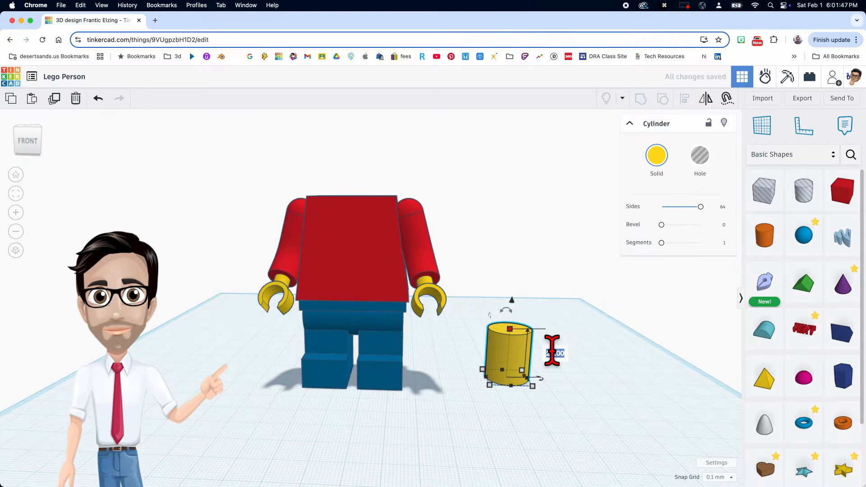
text(8)
key(Return)
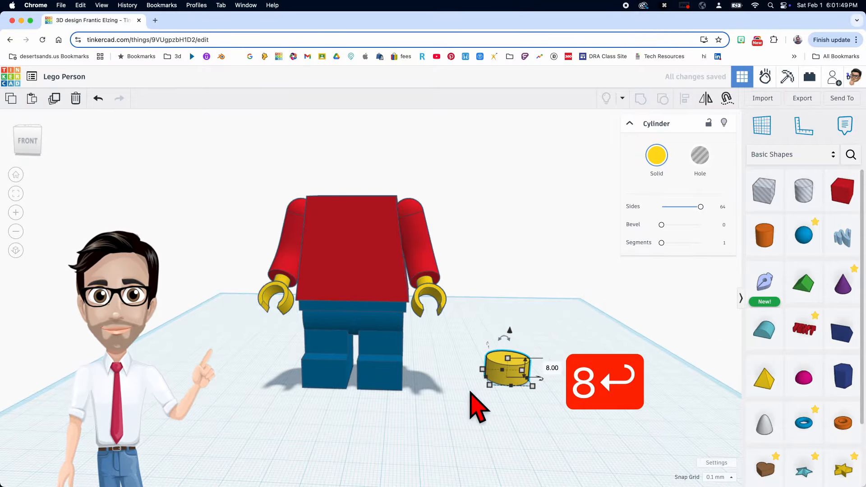
Raise the yellow cylinder to the level of the torso's top using a temporary workplane, and restore the original workplane.
click(449, 388)
right_drag(400, 278, 381, 303)
mouse_move(362, 306)
mouse_down()
mouse_move(283, 283)
mouse_move(366, 299)
mouse_up()
mouse_move(497, 404)
right_down()
mouse_move(513, 386)
mouse_move(501, 398)
mouse_move(506, 411)
right_up()
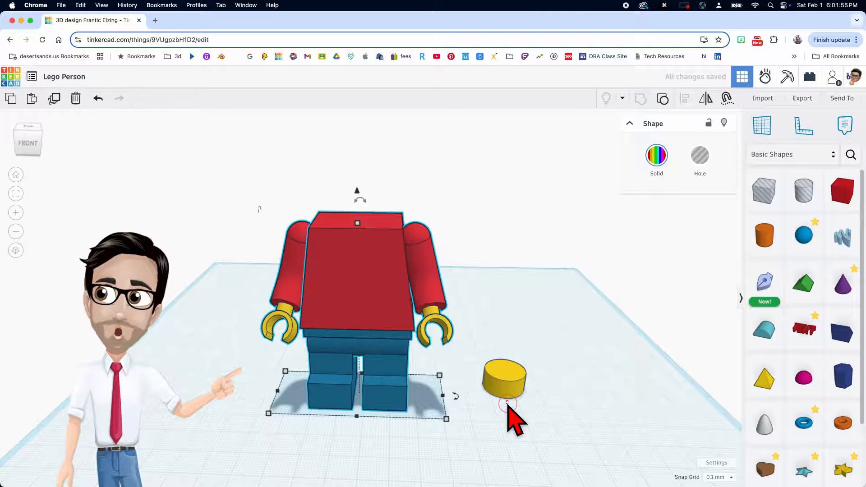
click(507, 403)
right_drag(505, 389, 524, 367)
click(503, 367)
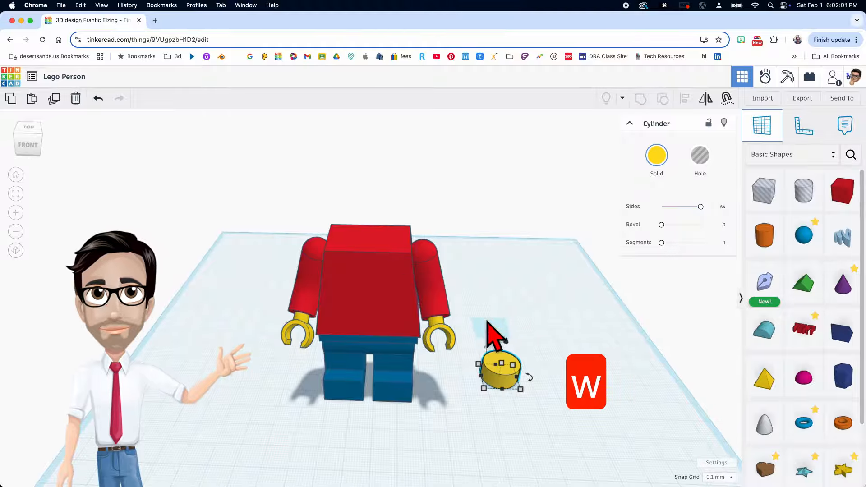
click(363, 240)
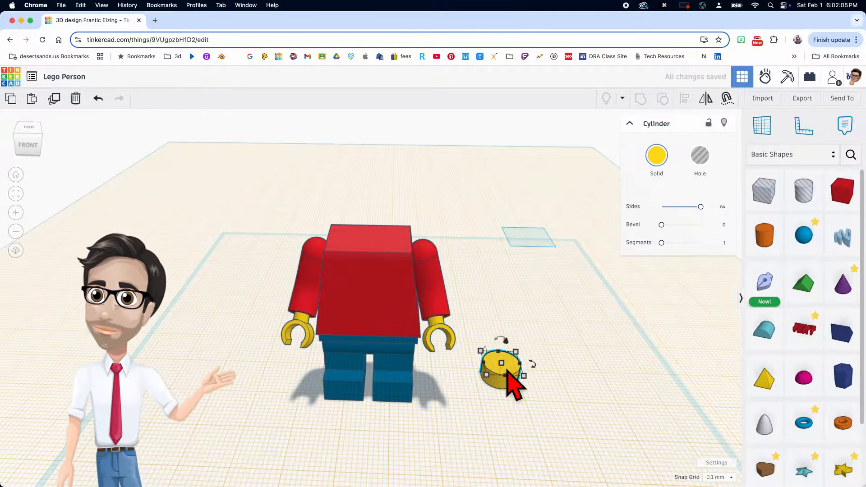
key(d)
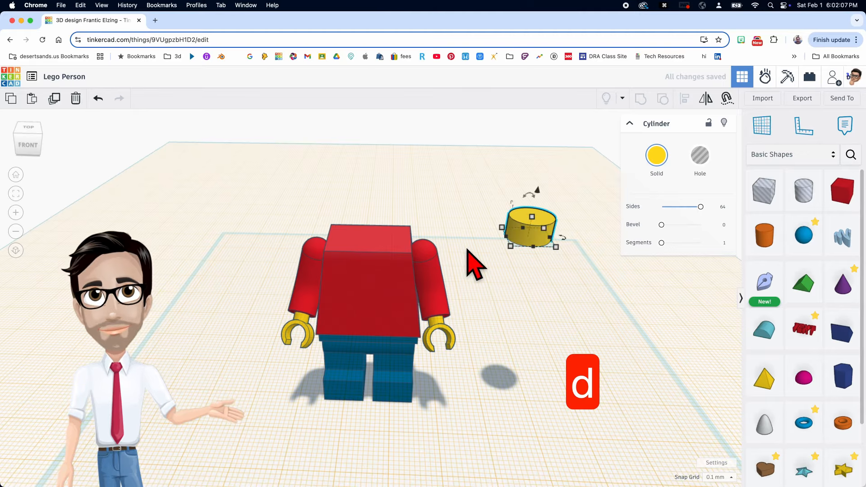
key(w)
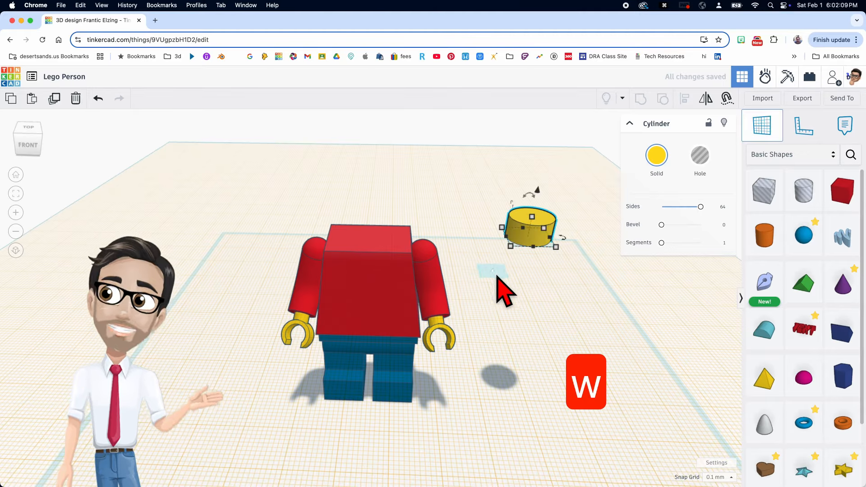
click(556, 330)
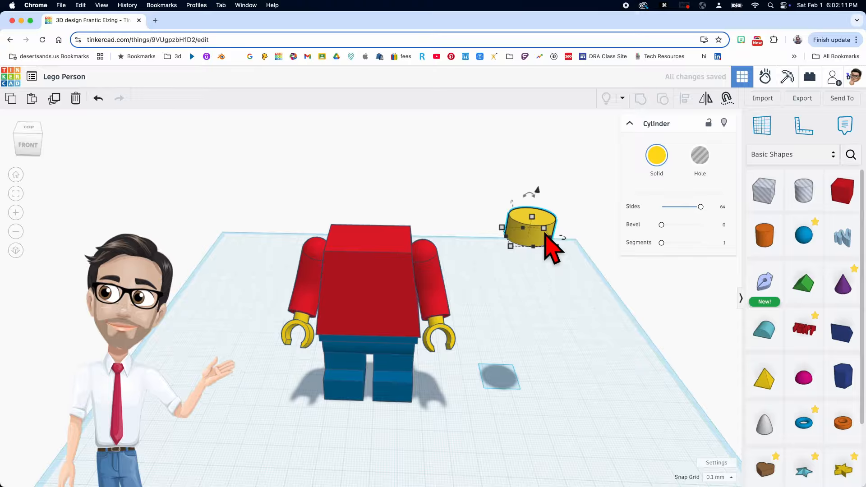
Align the figure and the yellow neck cylinder to each other's center from side to side.
click(384, 286)
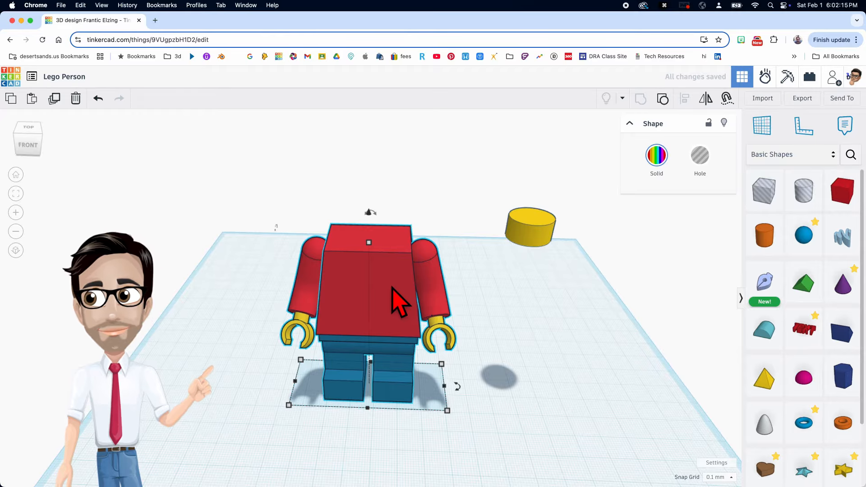
shift+click(521, 232)
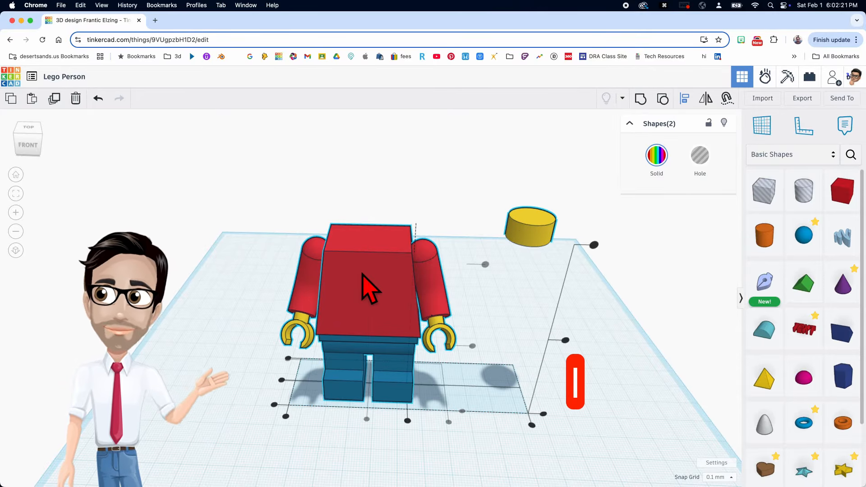
drag(407, 421, 410, 422)
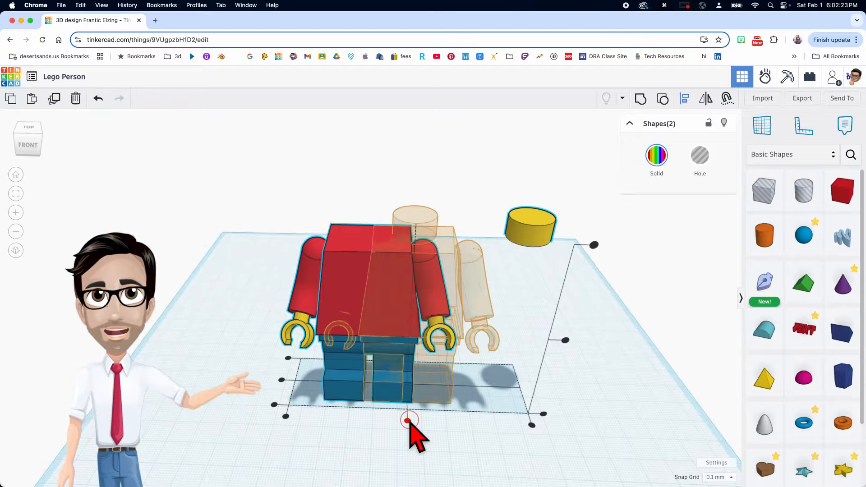
click(408, 421)
right_drag(368, 412, 509, 412)
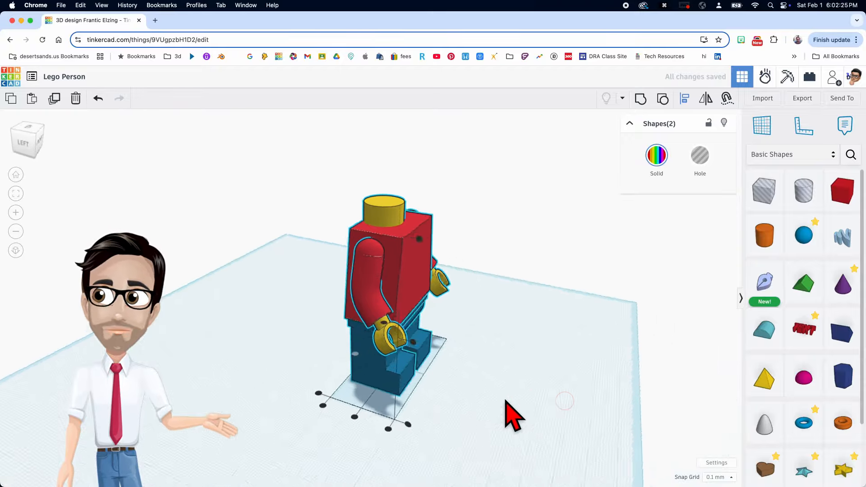
right_drag(367, 421, 385, 427)
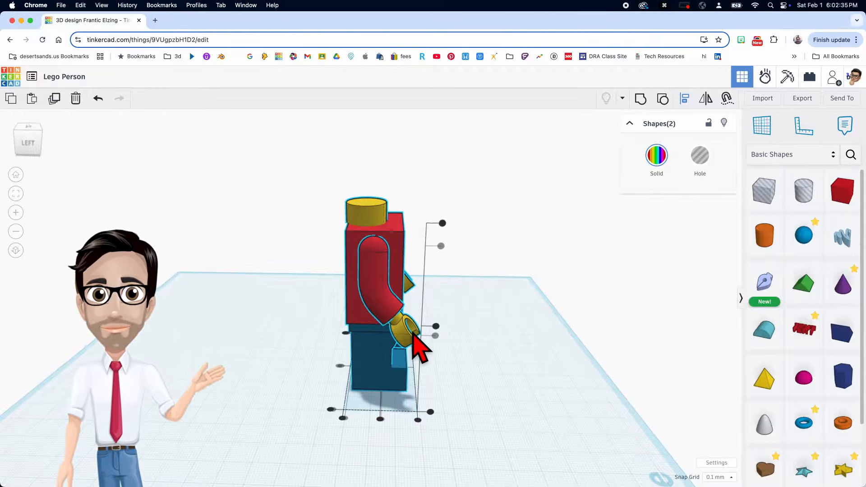
click(470, 360)
Nudge the neck cylinder toward the front in fine steps until it sits centered on the torso's top face.
right_drag(474, 357, 306, 372)
right_drag(497, 371, 424, 348)
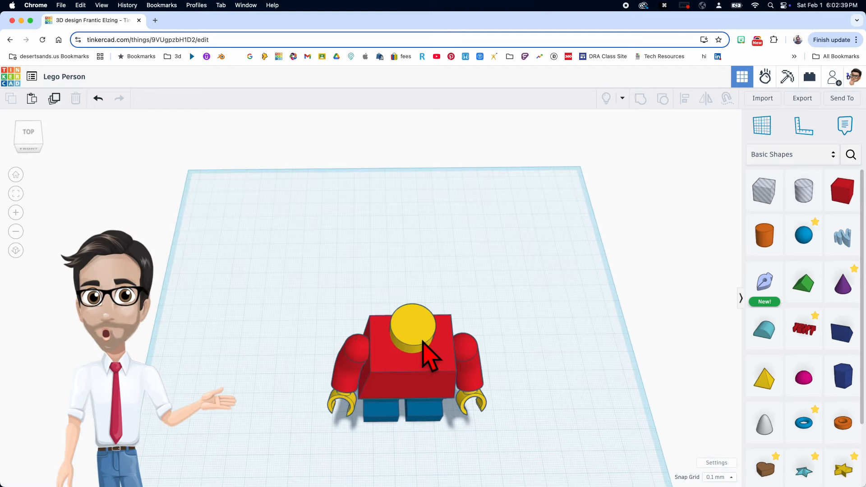
click(412, 344)
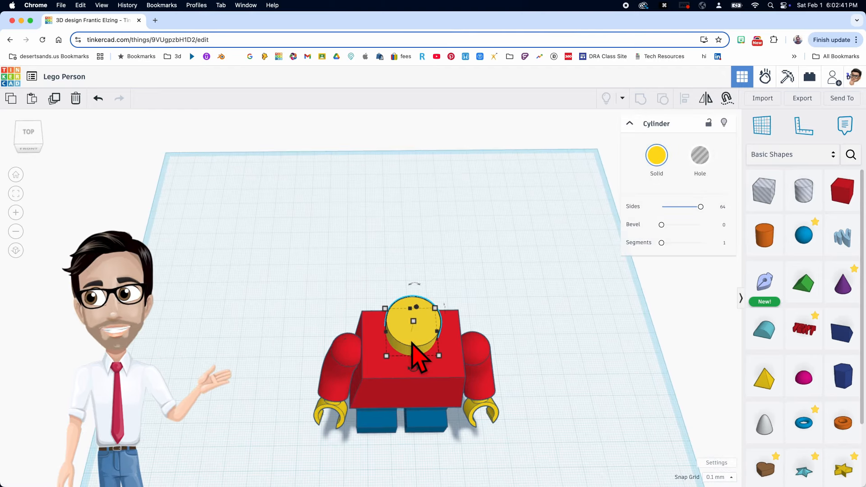
key(Down)
key(Down)
key(Down)
key(Down)
key(Down)
key(Down)
key(Down)
key(Down)
key(Down)
key(Down)
key(Down)
key(Down)
key(Down)
key(Down)
key(Down)
key(Down)
key(Down)
key(Down)
key(Down)
key(Down)
key(Down)
key(Down)
key(Down)
key(Down)
key(Down)
key(Down)
key(Down)
key(Down)
key(Down)
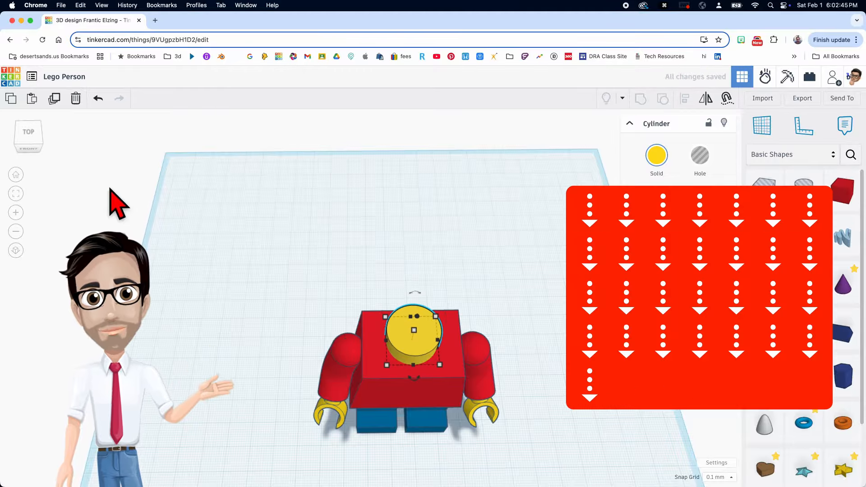
click(28, 135)
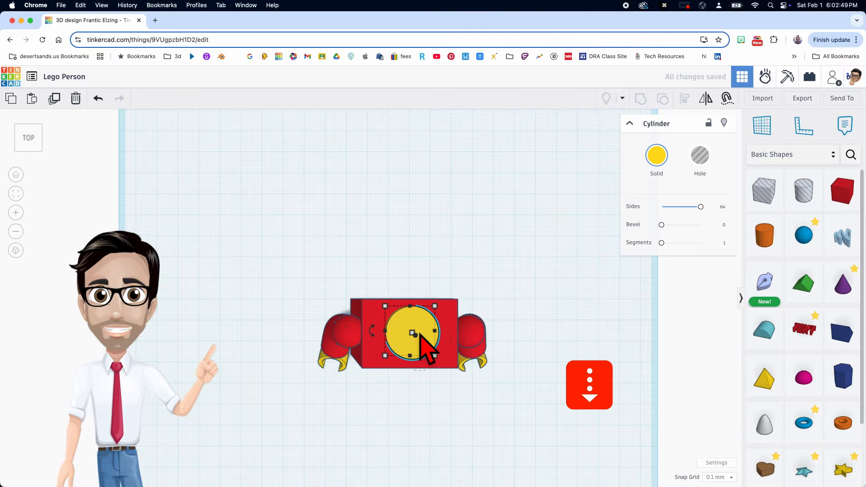
key(Down)
key(Down)
key(Down)
key(Down)
key(Down)
key(Down)
key(Down)
key(Down)
Lower the neck cylinder about 2 mm into the top of the torso.
right_drag(428, 342, 297, 264)
click(297, 264)
right_drag(373, 320, 334, 262)
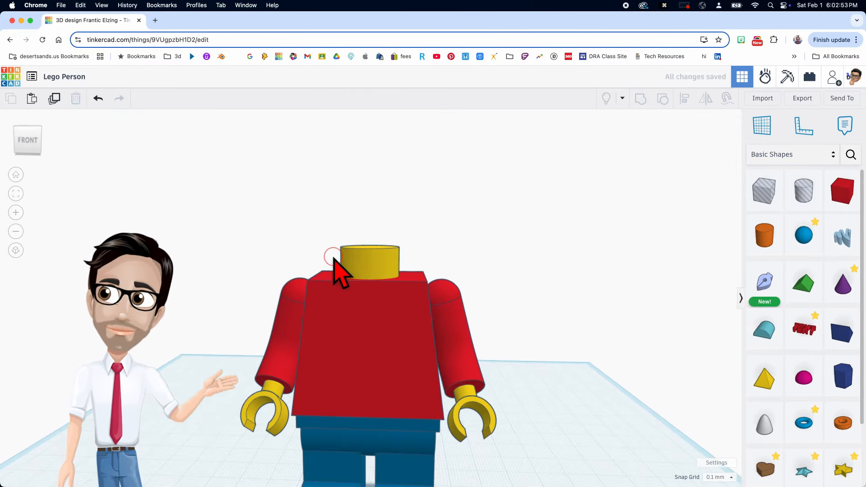
click(374, 268)
drag(370, 216, 370, 223)
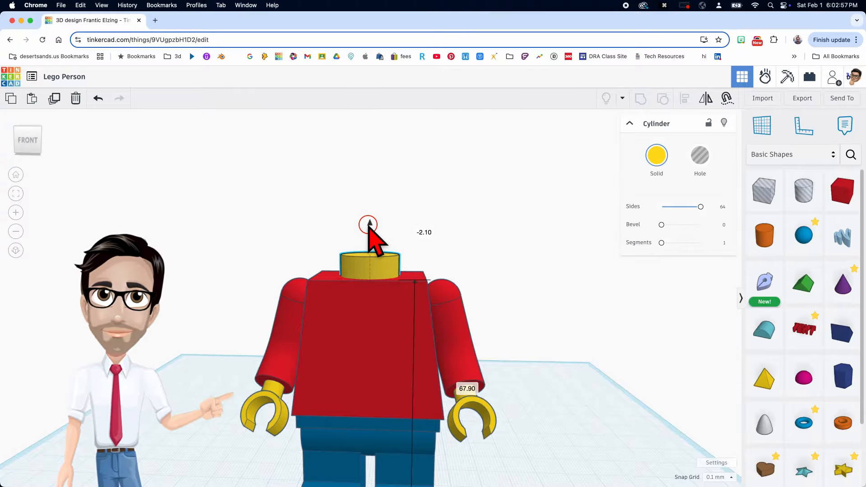
Place a second cylinder on the workplane beside the figure for the head, with 64 sides and a yellow color.
scroll(537, 395, down, 5)
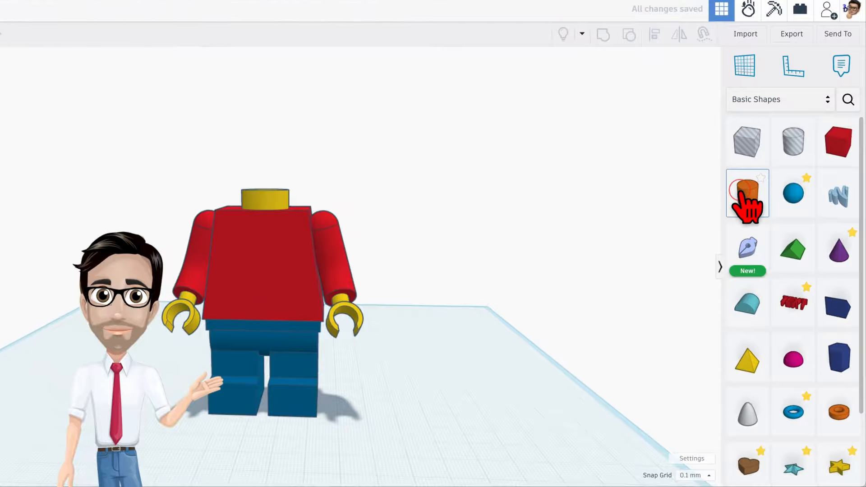
drag(743, 199, 478, 395)
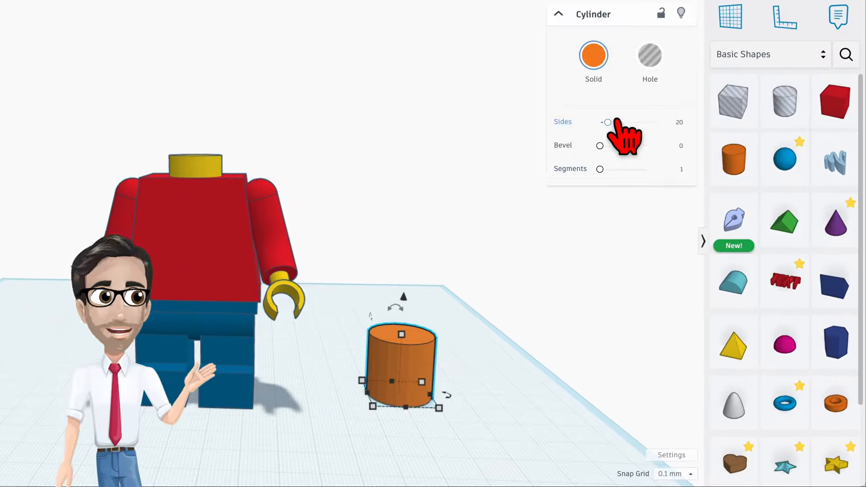
drag(608, 122, 684, 124)
click(713, 120)
click(595, 54)
click(509, 178)
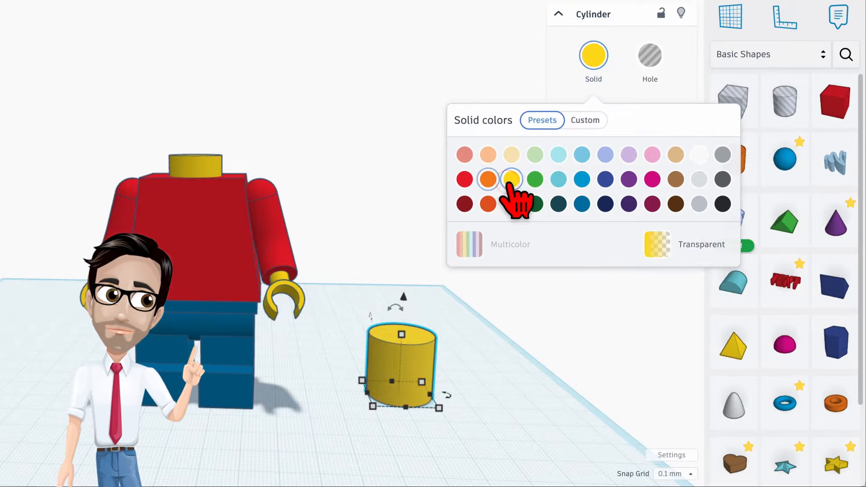
click(441, 284)
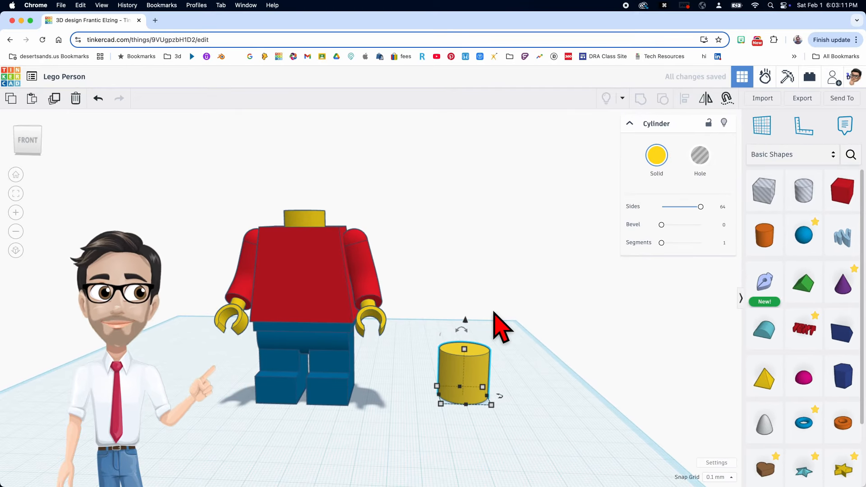
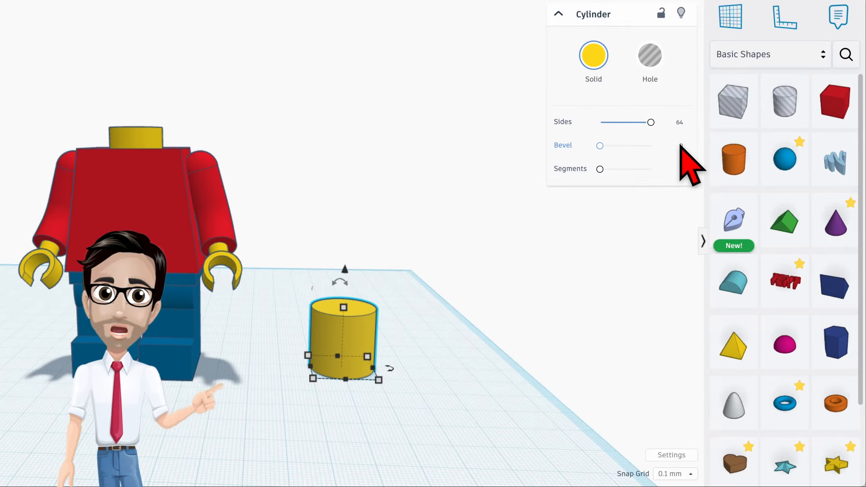
Round the head cylinder's edges with a bevel of 2.5 and 10 segments.
click(680, 146)
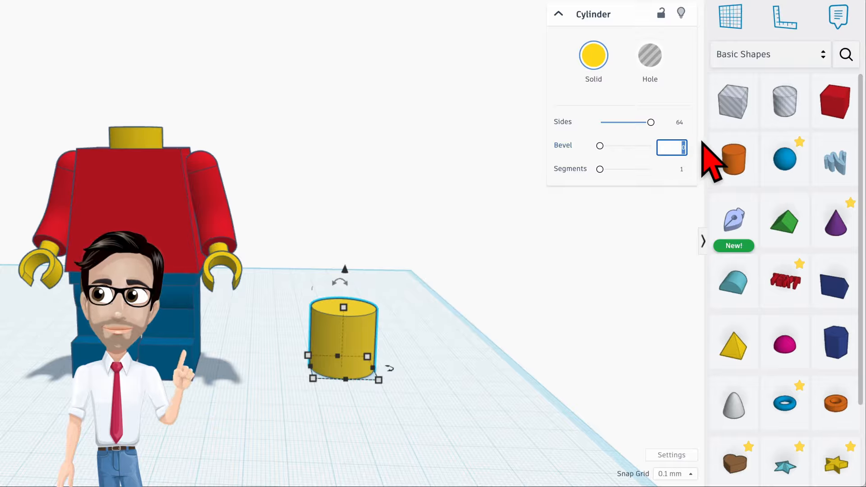
text(2.5)
key(Return)
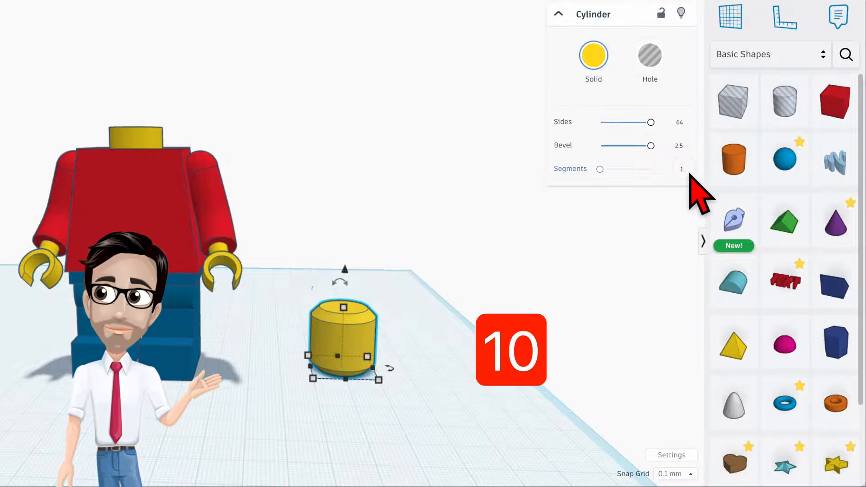
click(682, 169)
text(10)
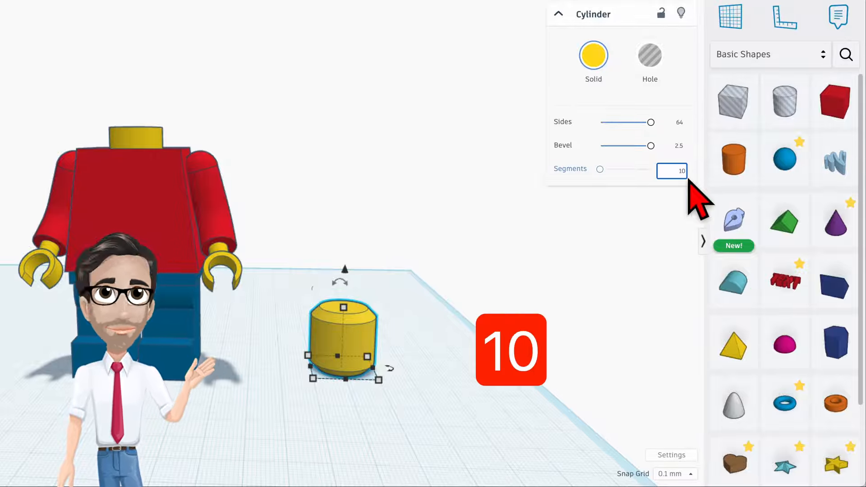
key(Return)
Size the head cylinder to 25 mm long, 25 mm wide and 22.3 mm high.
mouse_move(348, 329)
right_down()
mouse_move(373, 338)
mouse_move(349, 339)
right_up()
mouse_move(379, 384)
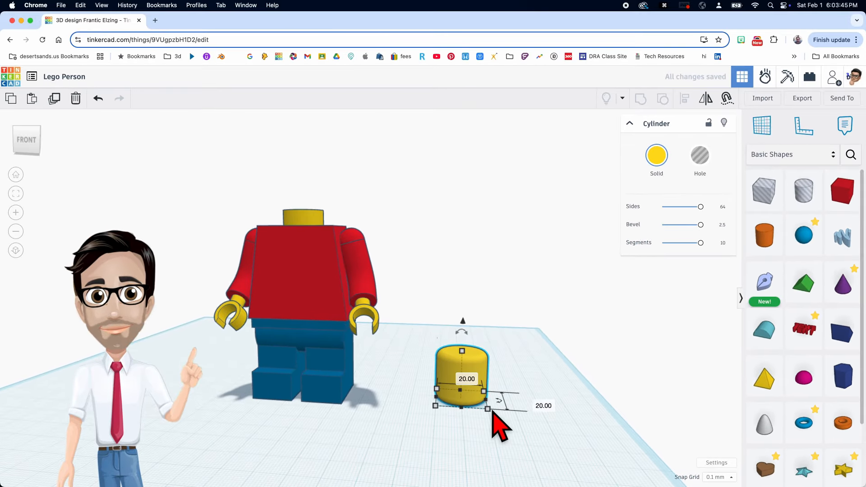
middle_drag(541, 372, 526, 317)
right_drag(468, 324, 476, 333)
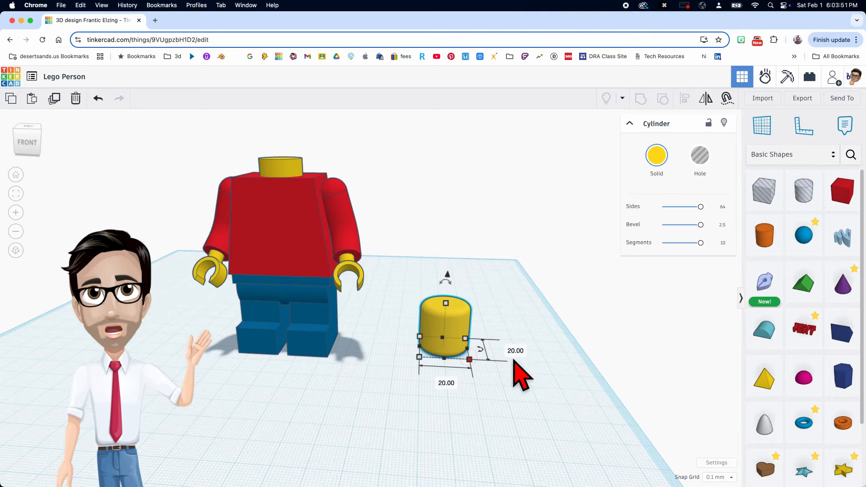
text(25)
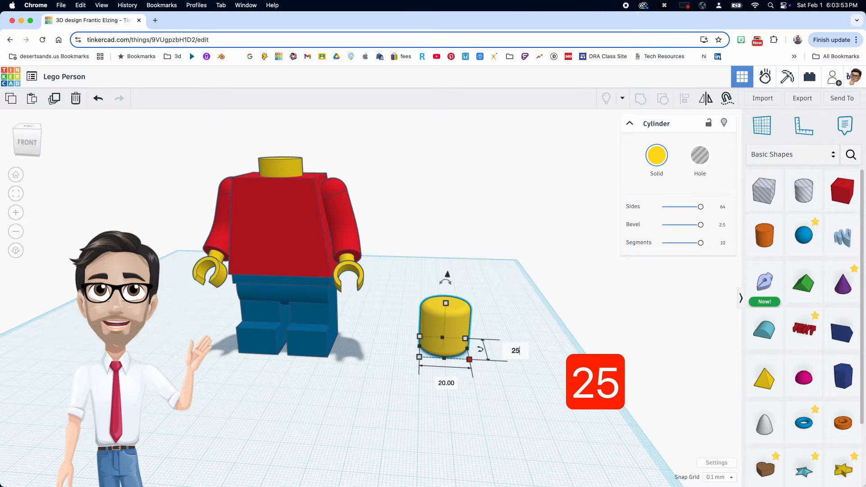
text(\)
click(449, 386)
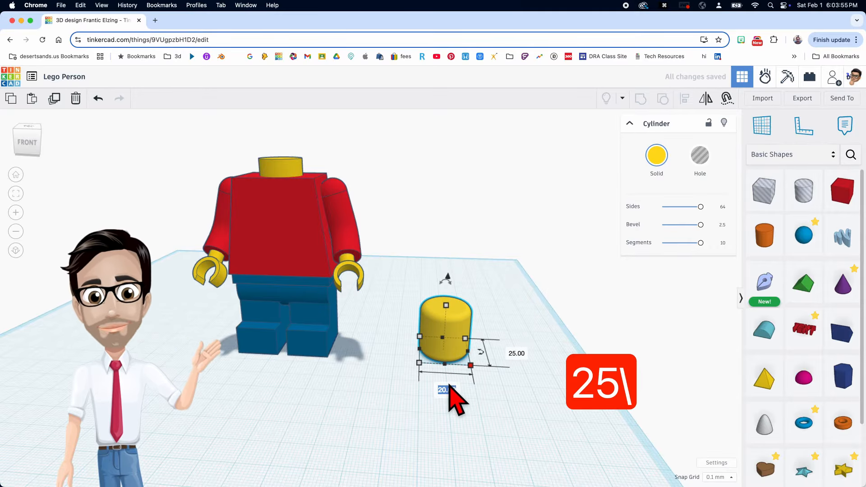
text(25\)
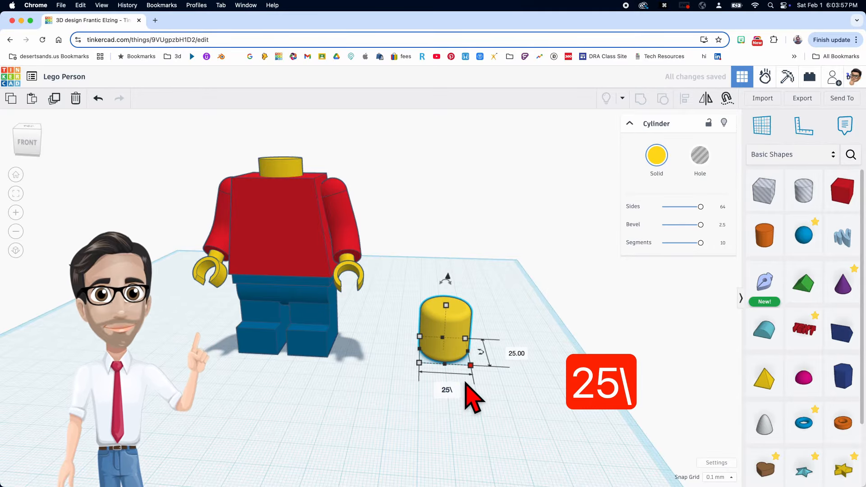
key(Return)
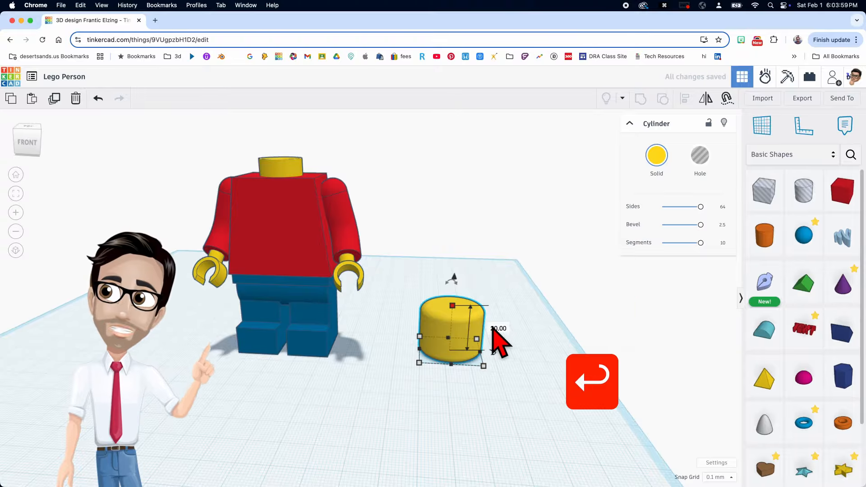
click(499, 329)
text(22.3)
key(Return)
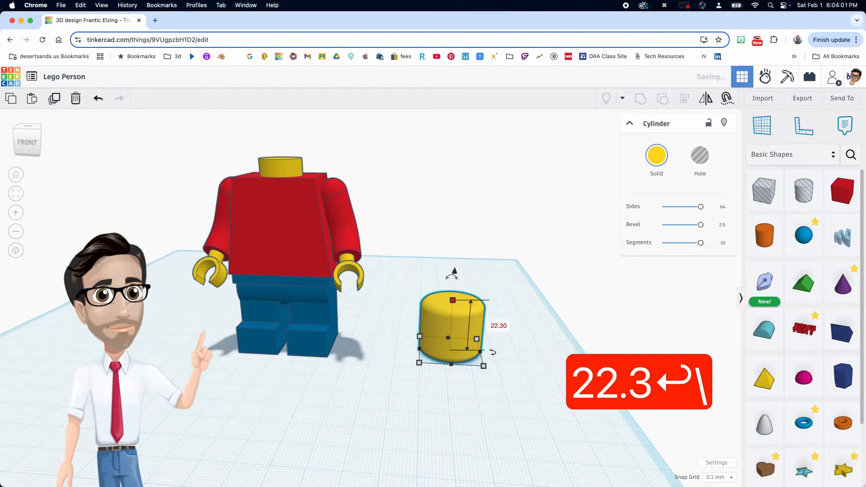
Raise the head cylinder off the workplane and move it next to the neck, above the figure's shoulder.
drag(455, 274, 437, 178)
middle_drag(393, 223, 438, 286)
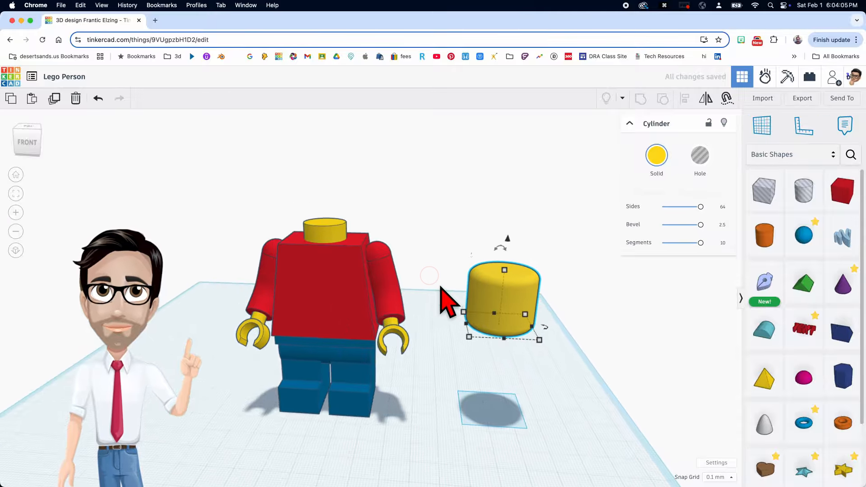
drag(518, 299, 410, 282)
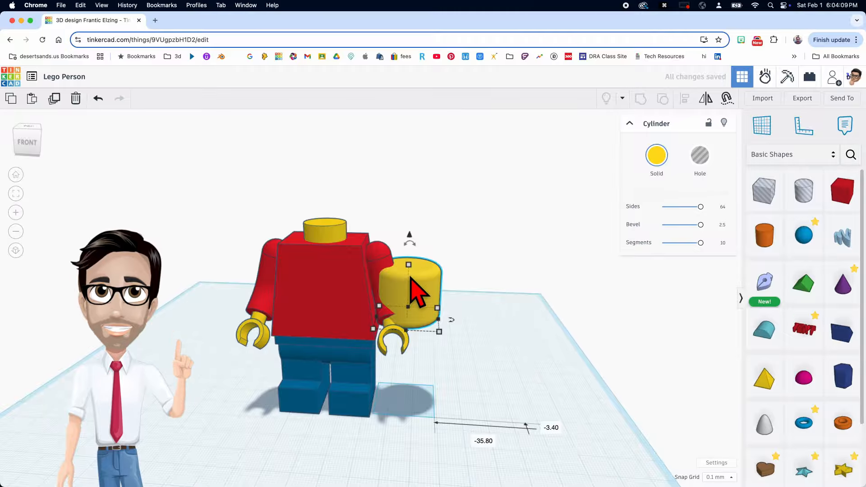
drag(412, 246, 391, 146)
right_drag(420, 278, 448, 289)
drag(399, 211, 416, 221)
scroll(350, 248, up, 5)
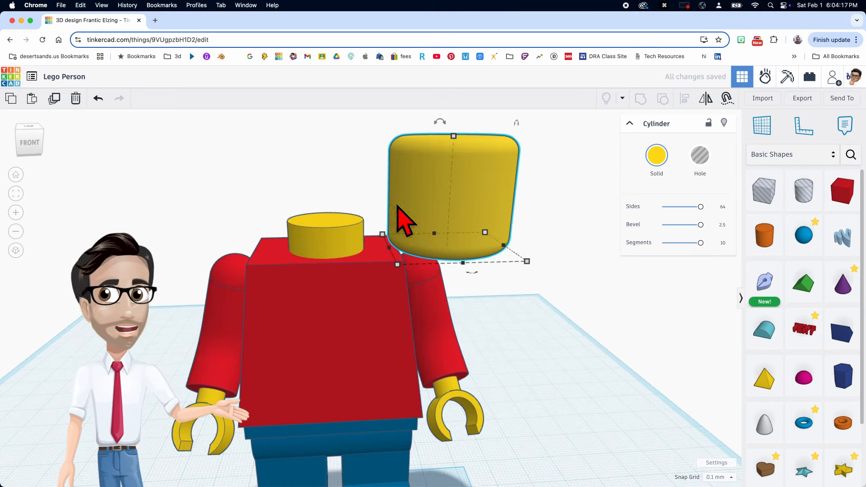
Align the head cylinder with the neck cylinder so it is centered over it from side to side and front to back.
shift+click(340, 241)
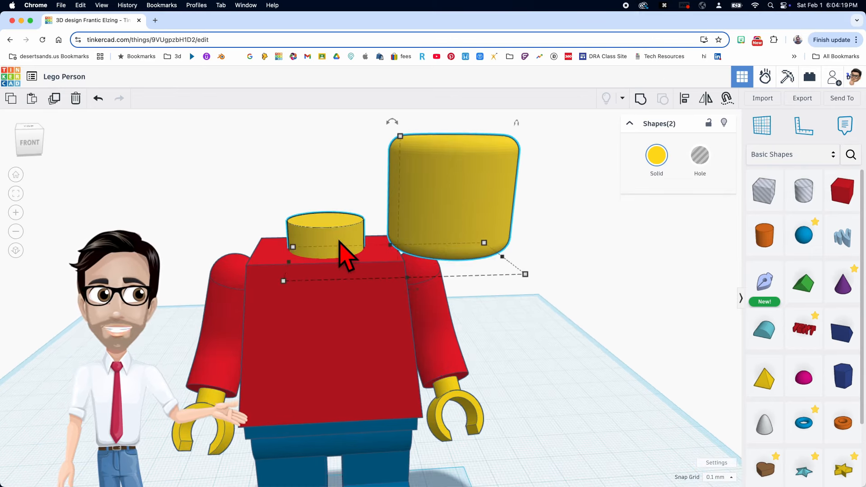
key(l)
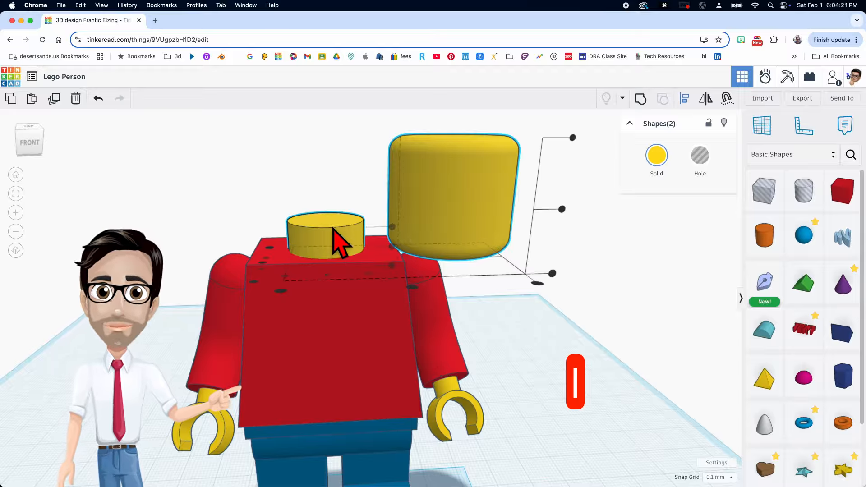
click(327, 275)
right_drag(327, 275, 402, 297)
click(400, 281)
right_drag(526, 257, 525, 293)
click(541, 275)
right_drag(427, 220, 436, 204)
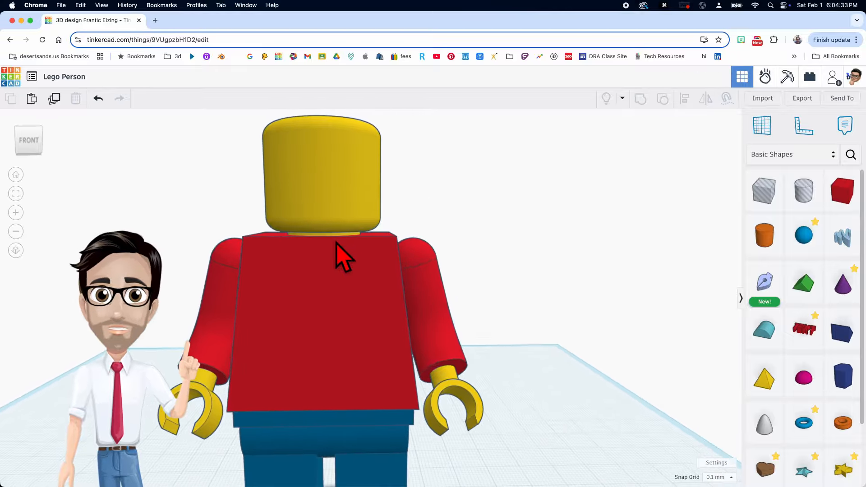
Raise the head cylinder 0.4 mm to leave a thin strip of neck between head and torso.
middle_drag(343, 257, 396, 255)
click(432, 225)
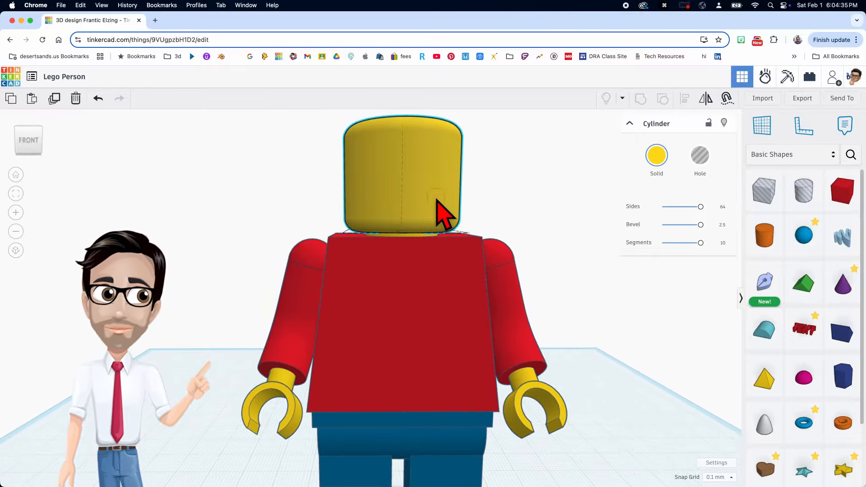
middle_drag(436, 205, 435, 232)
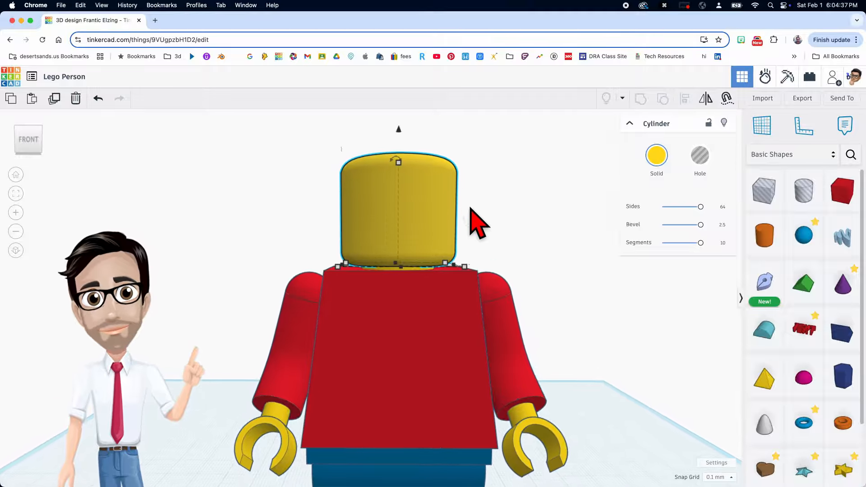
drag(401, 134, 400, 132)
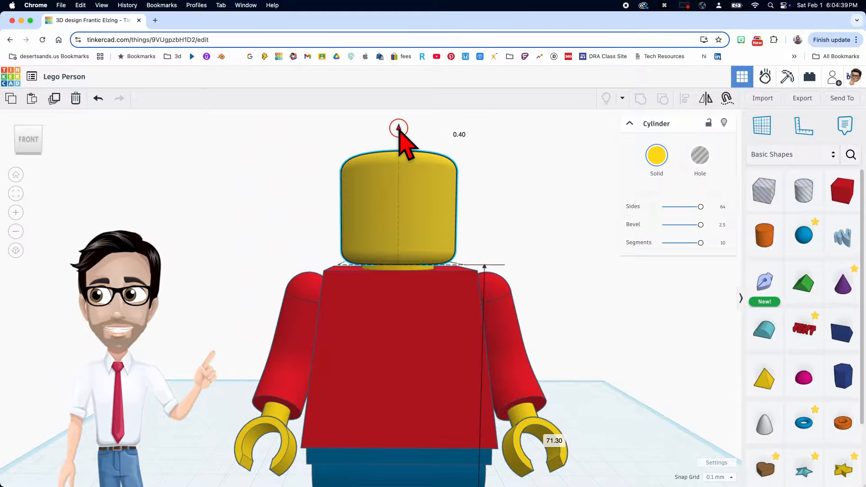
click(500, 233)
right_click(509, 238)
click(441, 222)
right_drag(502, 236, 507, 256)
scroll(507, 260, down, 2)
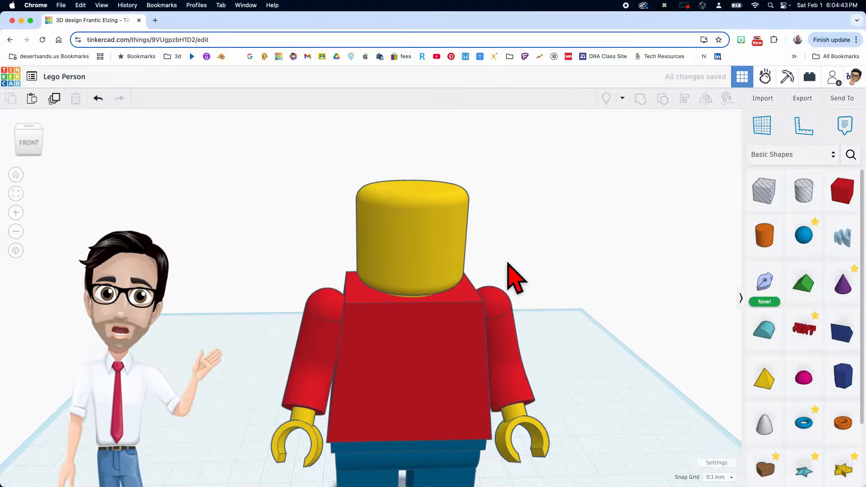
Place a tube on the workplane beside the figure, with 64 sides and a yellow color.
middle_drag(507, 263, 481, 230)
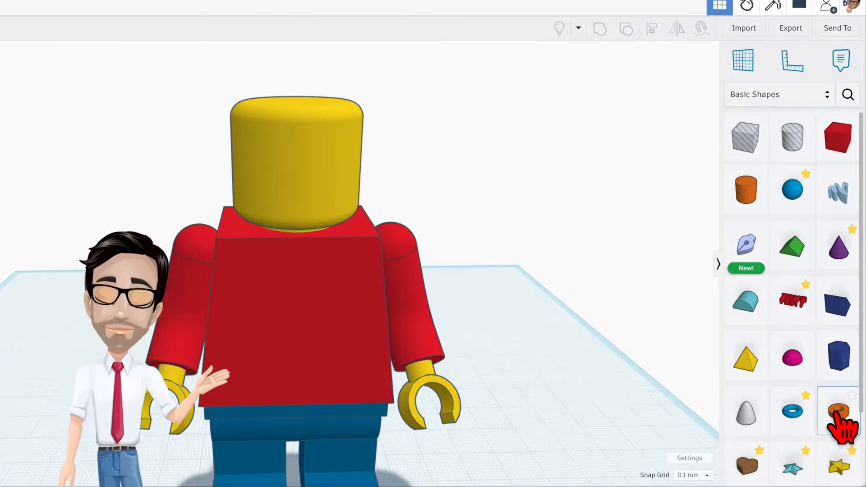
drag(843, 423, 596, 463)
drag(518, 455, 472, 433)
right_drag(472, 433, 389, 400)
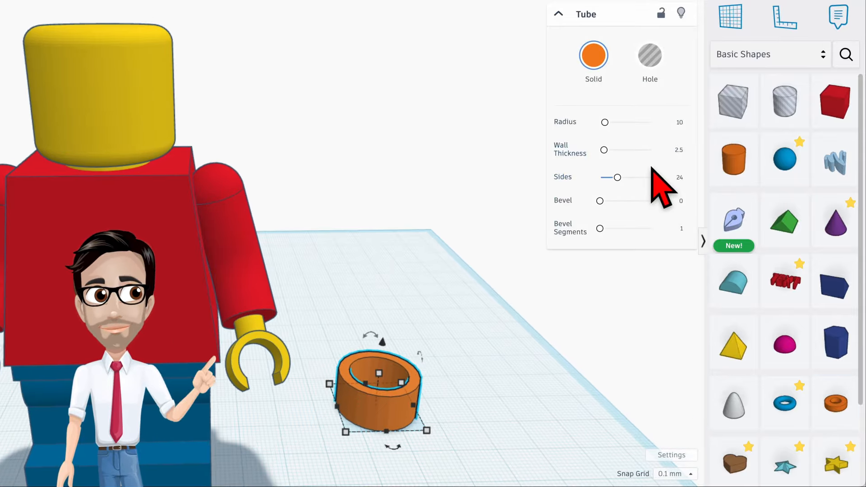
drag(618, 177, 683, 179)
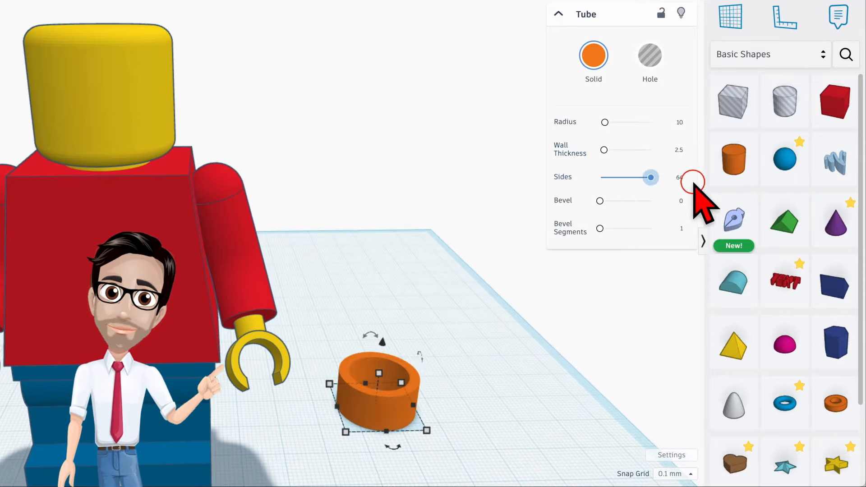
click(595, 61)
click(512, 179)
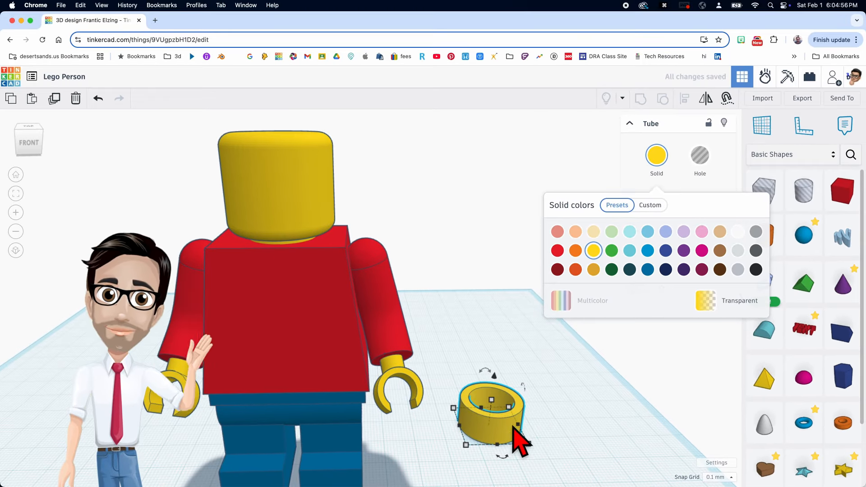
Size the tube to 12 mm long, 12 mm wide and 6 mm high.
click(420, 392)
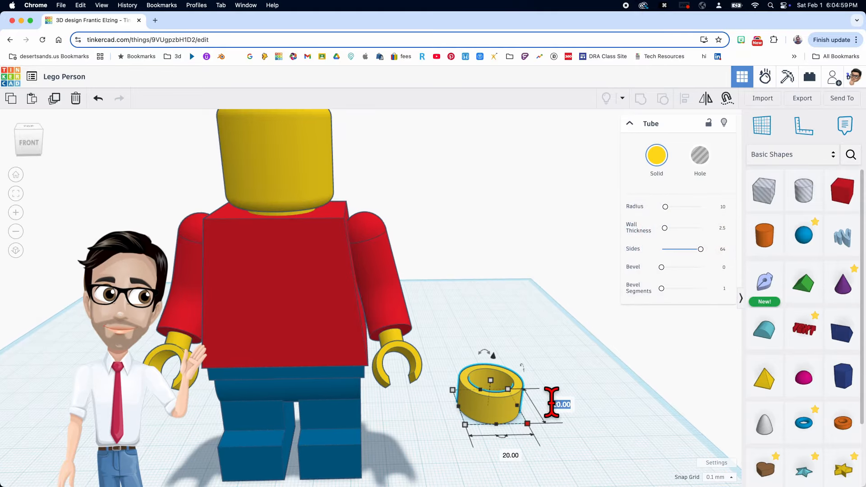
text(12)
key(Return)
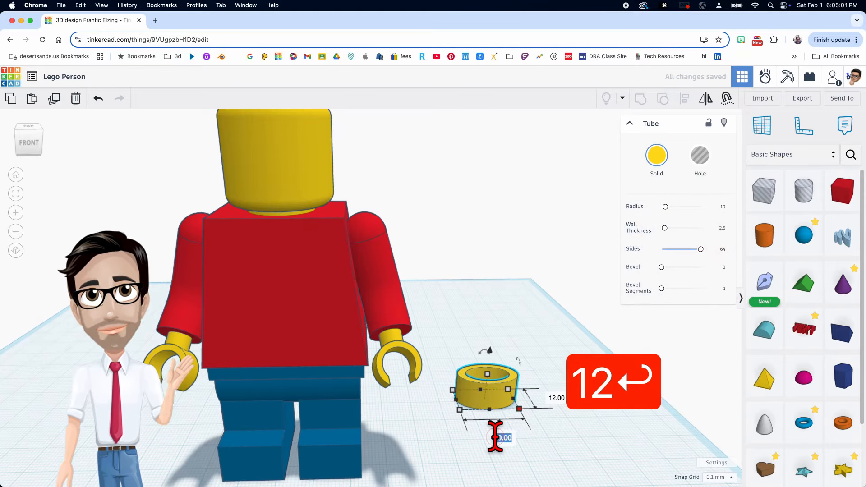
key(Return)
click(498, 440)
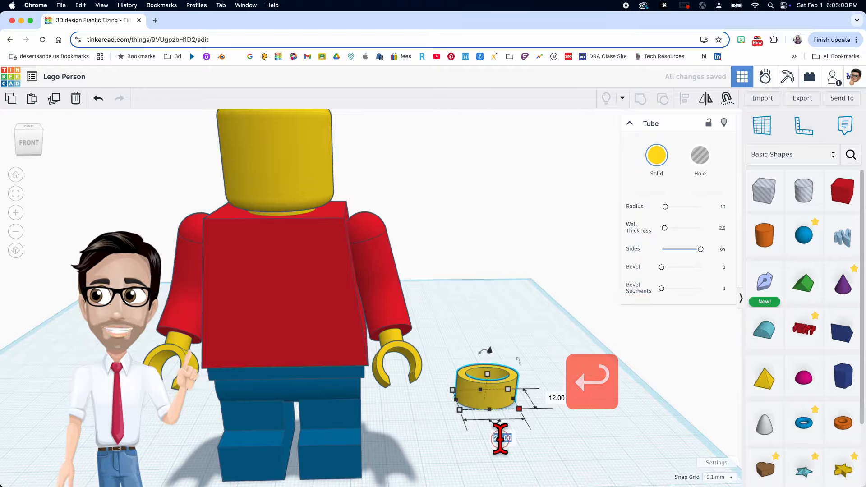
text(12)
key(Return)
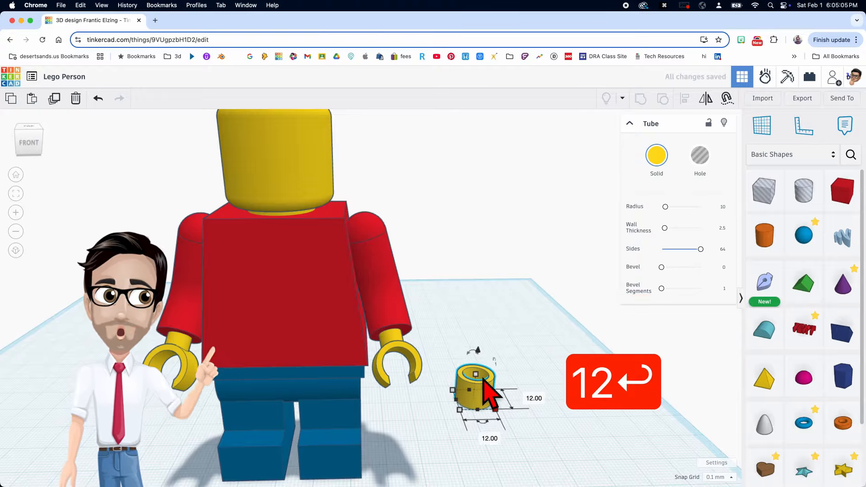
click(518, 388)
text(6)
key(Return)
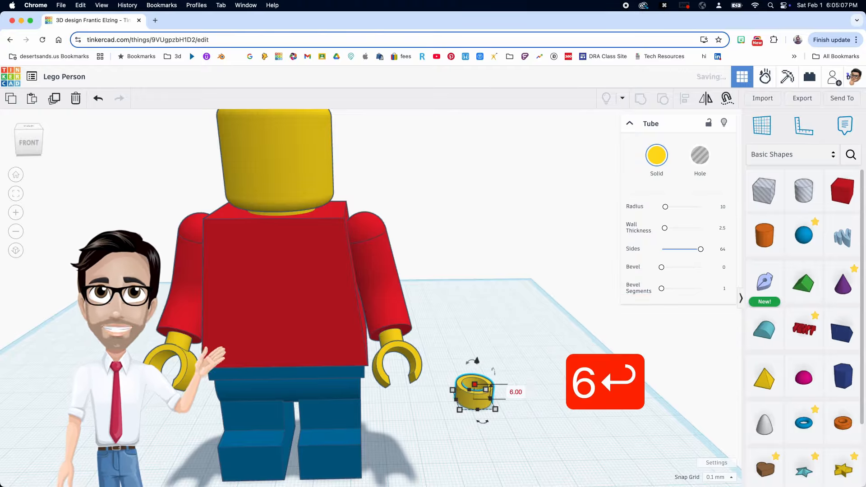
Lift the tube off the workplane to about head height and shift it beside the head.
right_drag(495, 356, 489, 431)
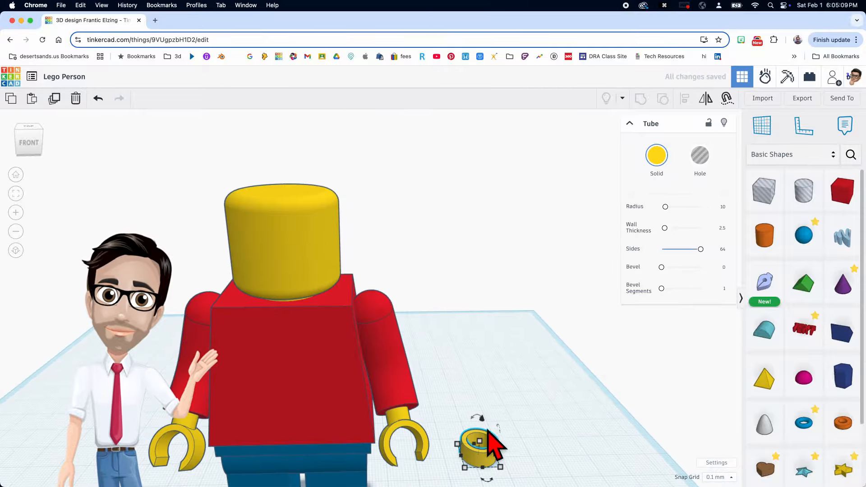
drag(483, 419, 447, 148)
right_drag(447, 148, 521, 260)
drag(522, 259, 476, 336)
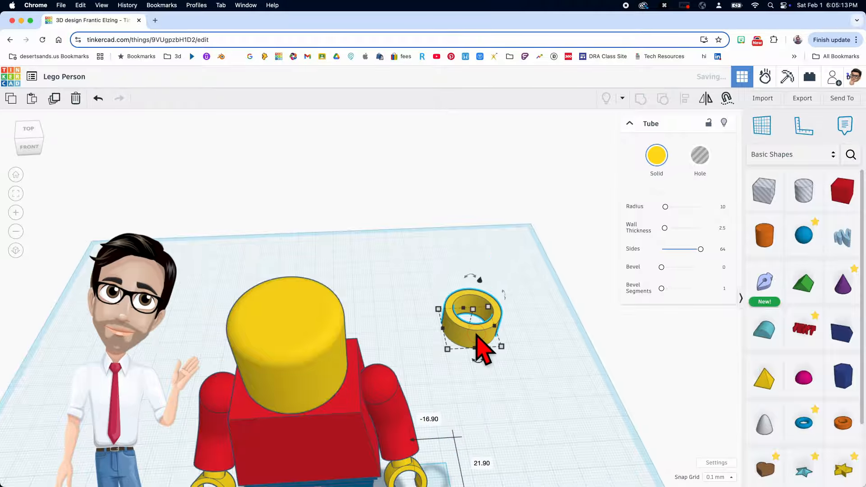
Set a temporary workplane on the head's top face, drop the tube to that level, and restore the default workplane.
key(w)
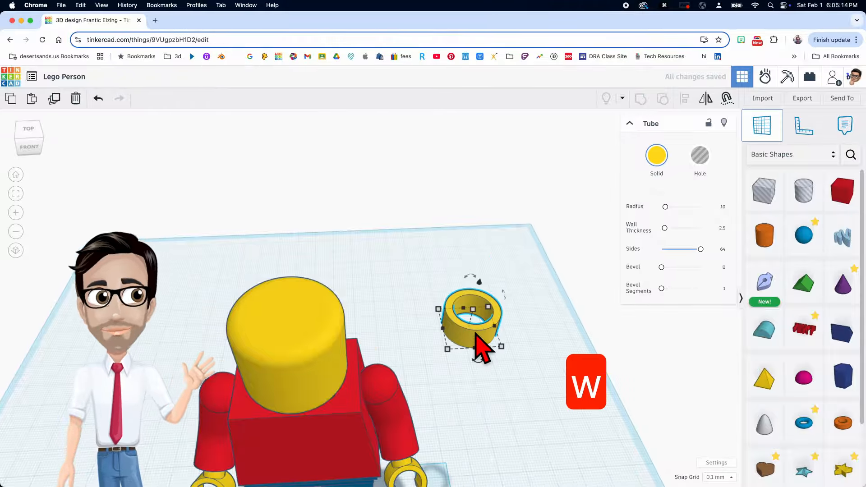
click(287, 318)
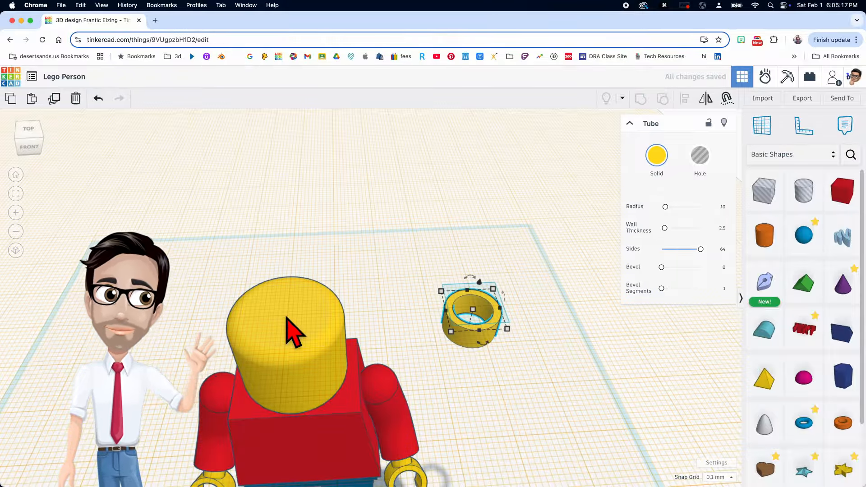
key(d)
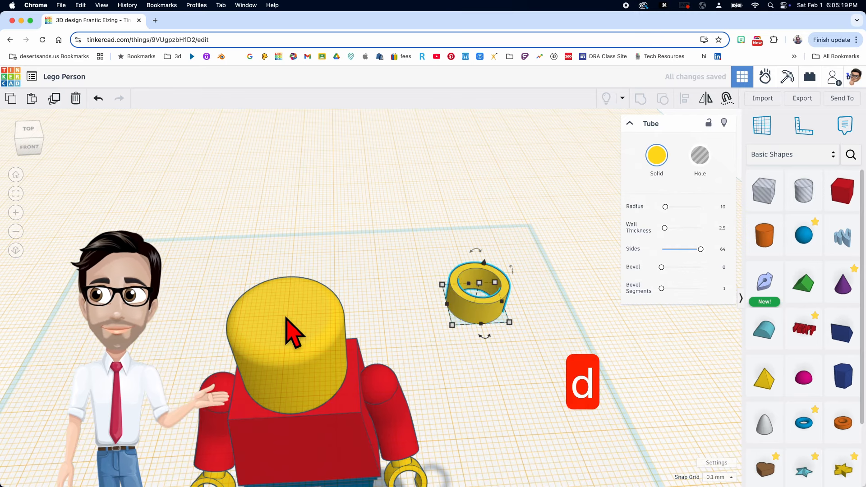
key(w)
click(351, 248)
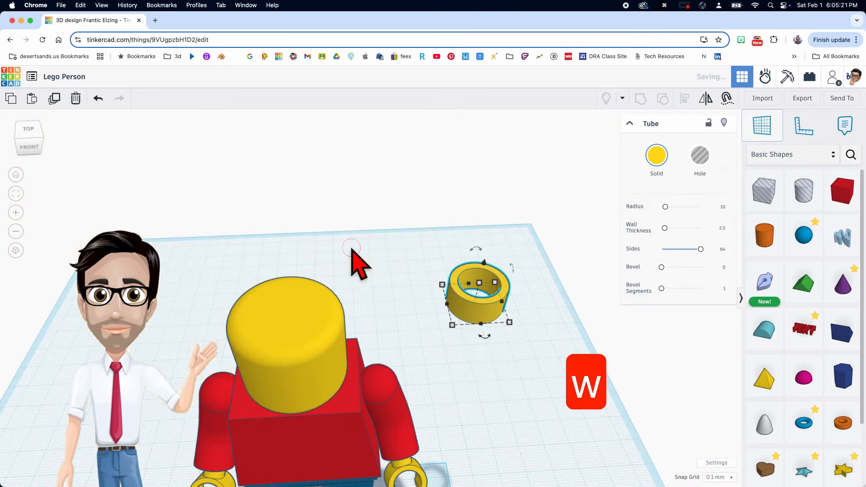
Move the yellow tube across onto the top of the head.
drag(479, 323, 282, 328)
right_drag(282, 327, 431, 309)
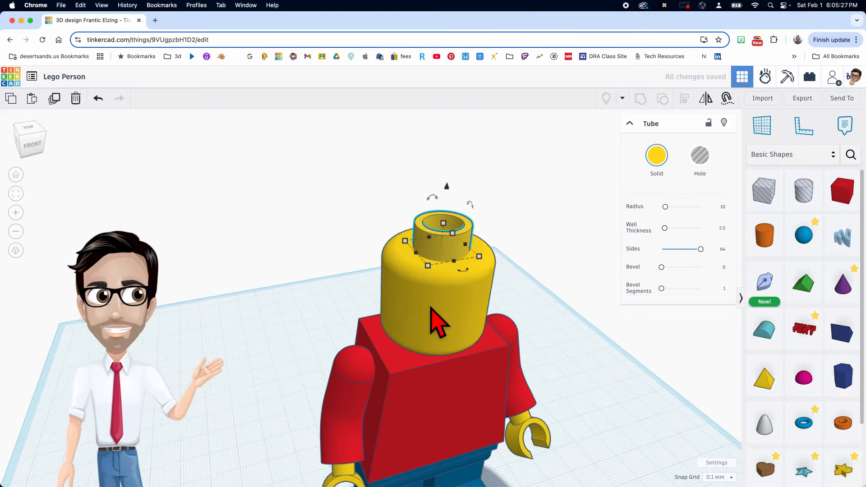
scroll(431, 309, up, 2)
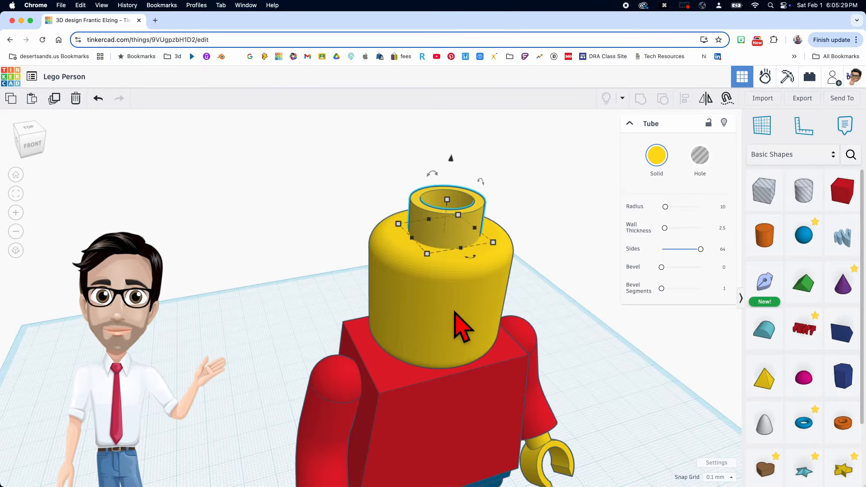
Center-align the tube and the head side to side and front to back.
shift+click(464, 322)
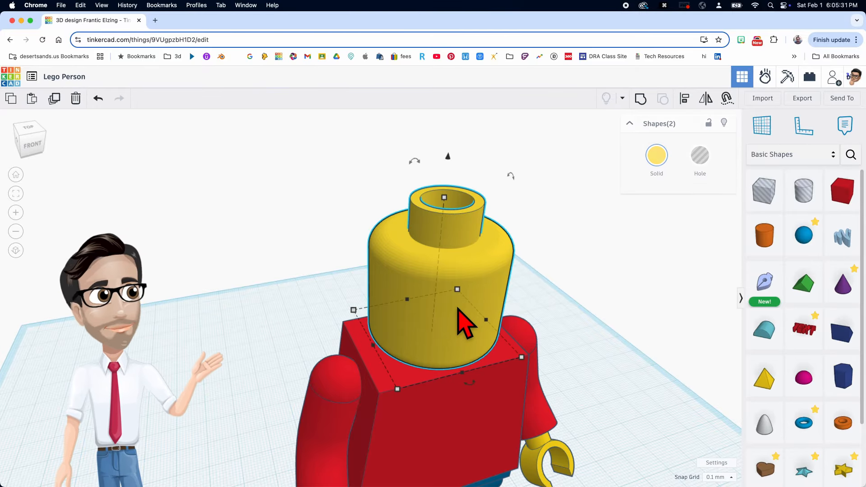
key(l)
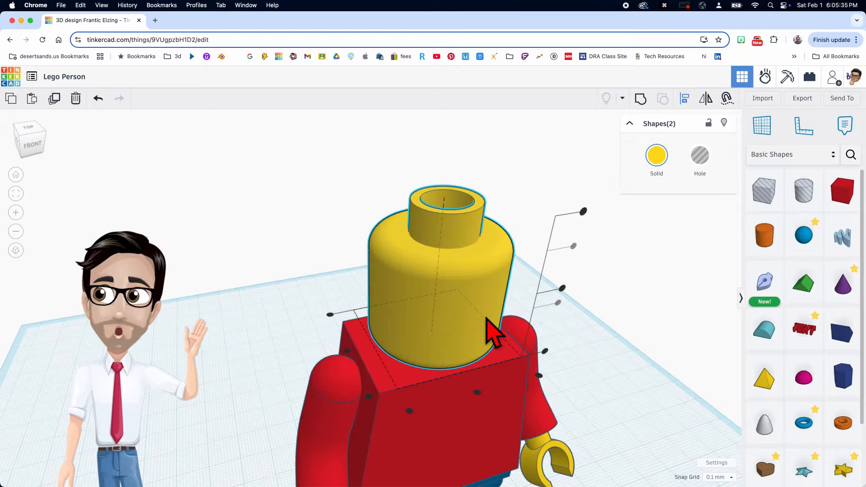
click(476, 392)
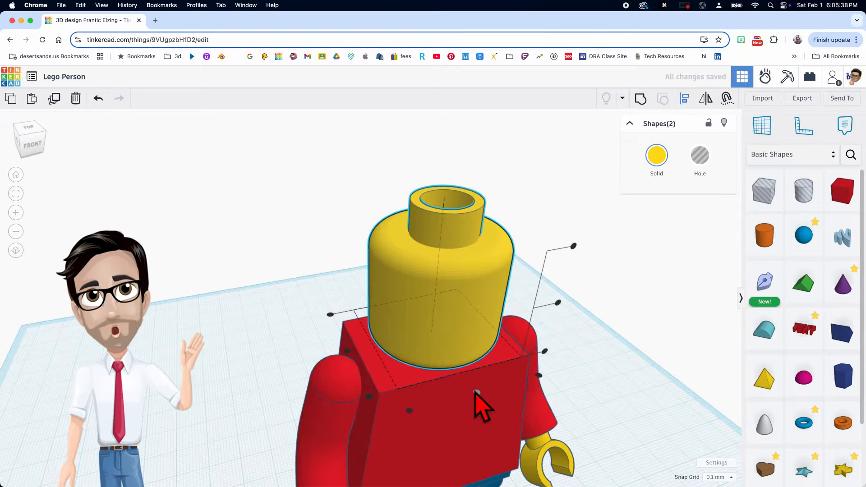
click(348, 352)
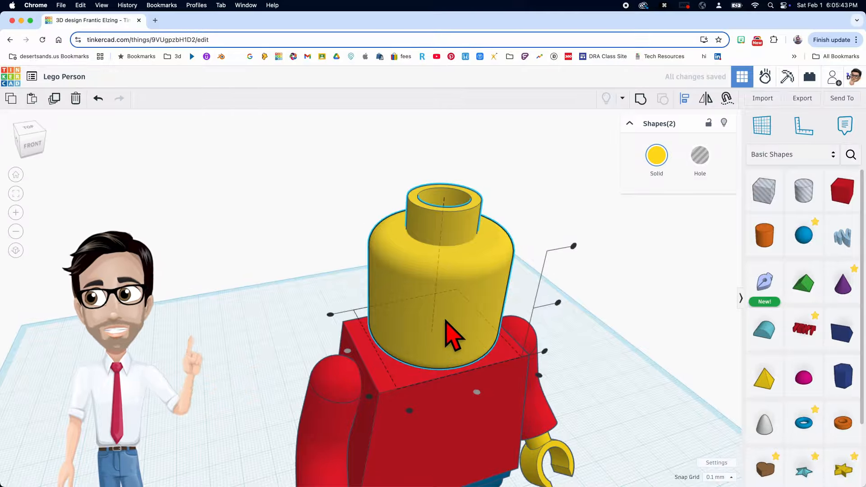
click(602, 318)
Lower the tube slightly so it sinks into the top of the head.
right_drag(601, 318, 510, 285)
click(445, 214)
right_drag(469, 260, 491, 261)
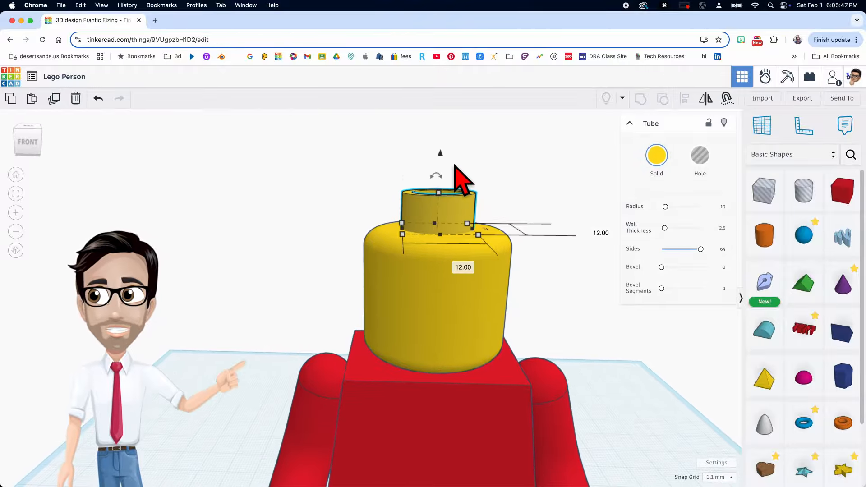
drag(441, 154, 440, 166)
click(550, 206)
Place a sphere on the workplane beside the figure, with 24 steps and a black color.
middle_drag(547, 259, 526, 218)
scroll(533, 252, down, 3)
scroll(534, 251, down, 4)
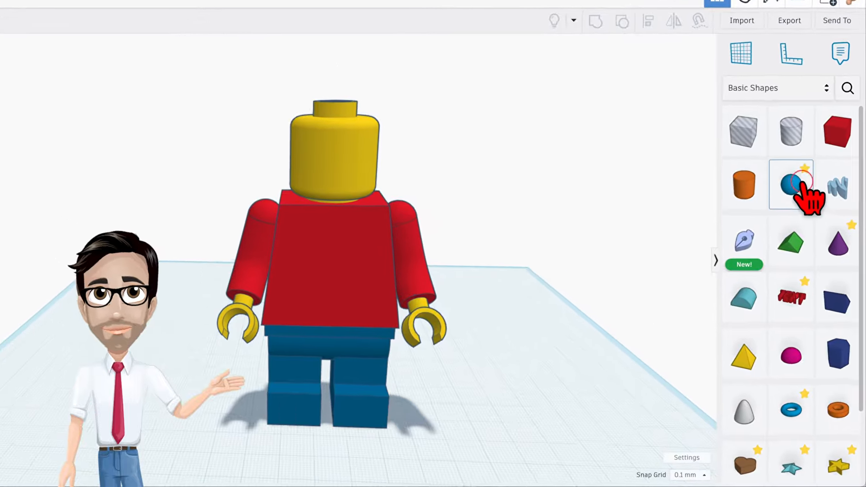
drag(803, 221, 520, 445)
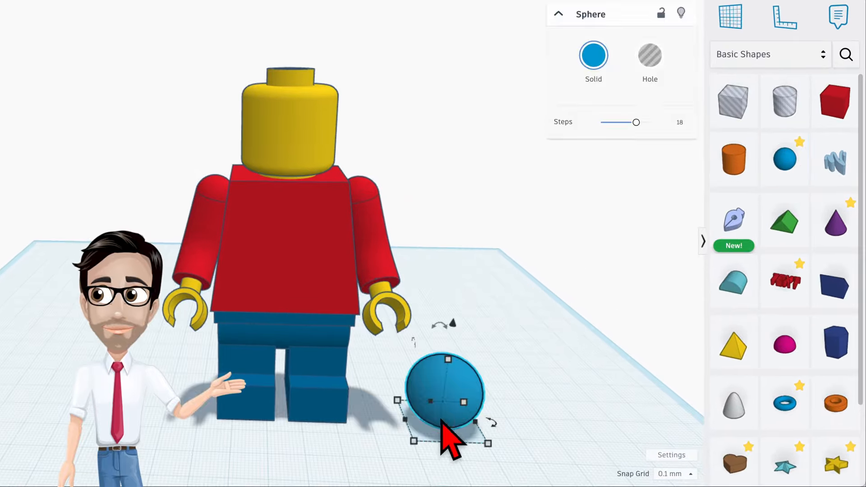
drag(636, 122, 689, 123)
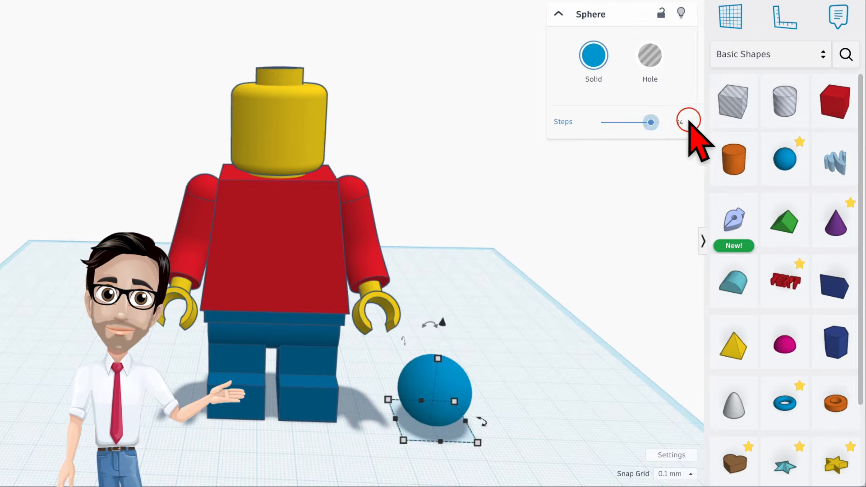
click(595, 66)
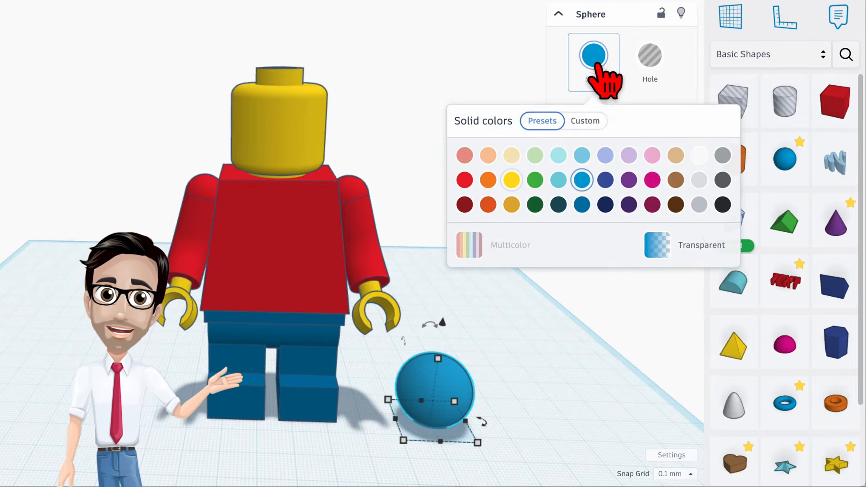
click(720, 204)
click(435, 405)
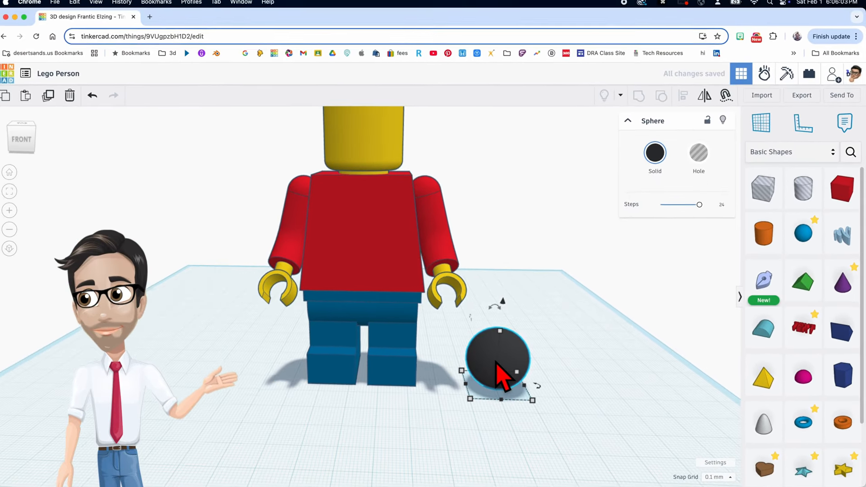
Scale the black sphere uniformly to 5 mm high.
scroll(501, 370, up, 2)
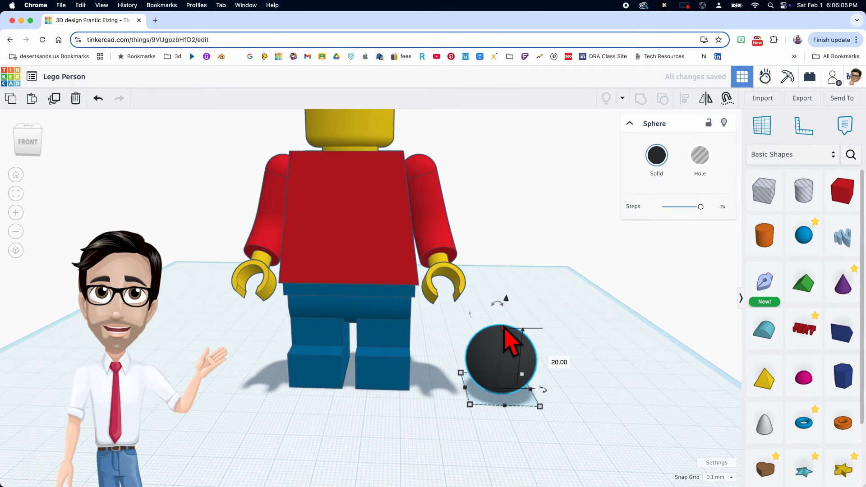
shift+drag(505, 331, 506, 373)
click(549, 374)
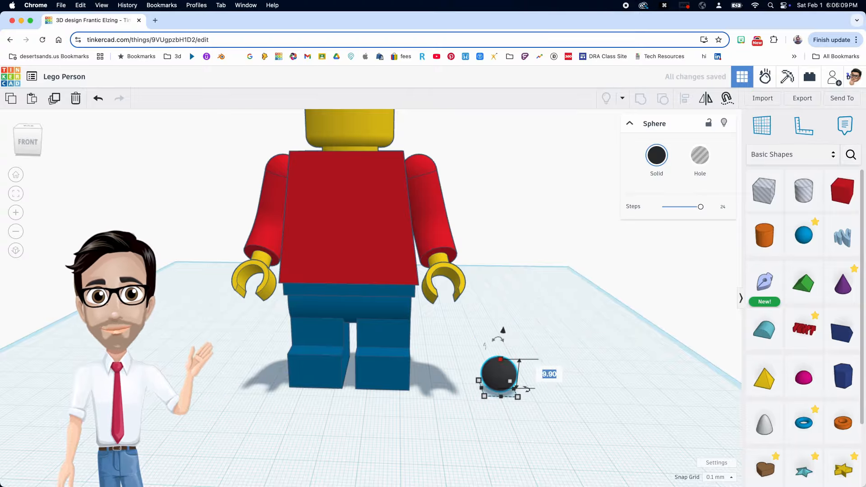
text(5)
key(Return)
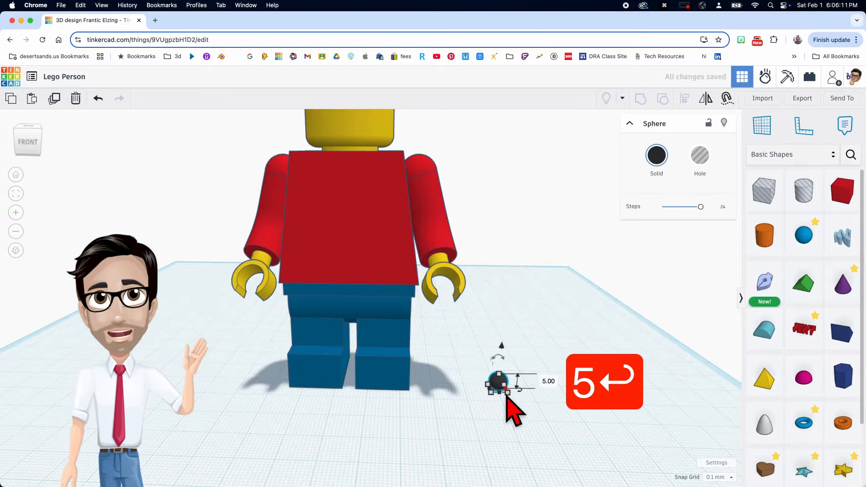
Lift the black sphere about 72.5 mm above the workplane, beside the figure's head.
scroll(505, 388, up, 1)
drag(503, 347, 492, 190)
scroll(501, 254, up, 3)
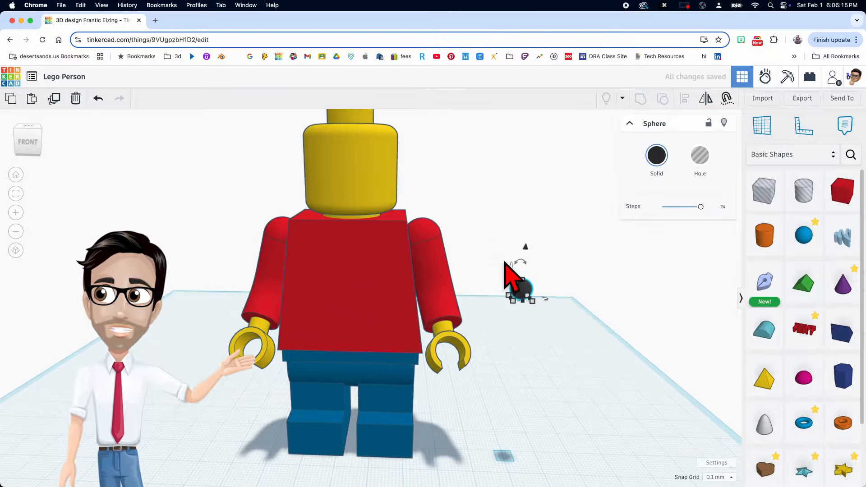
drag(525, 248, 512, 158)
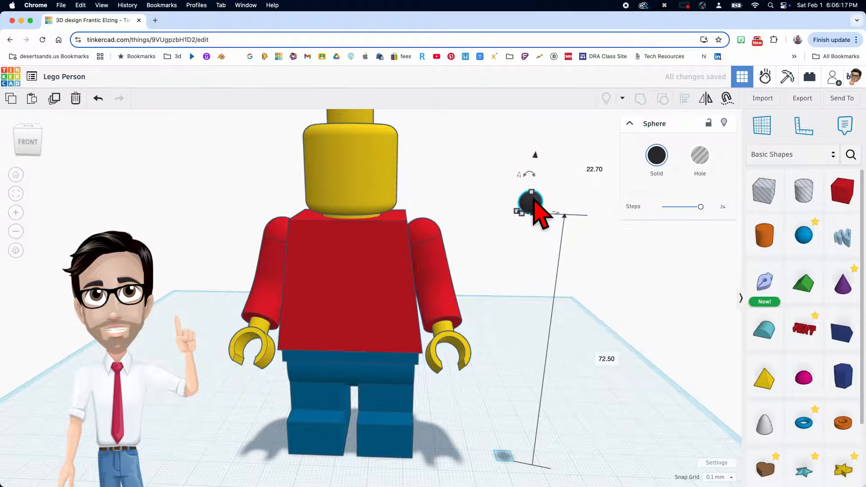
Move the black sphere across in front of the figure and raise it to face level as an eye.
scroll(536, 205, up, 1)
drag(536, 204, 357, 210)
middle_drag(357, 210, 377, 236)
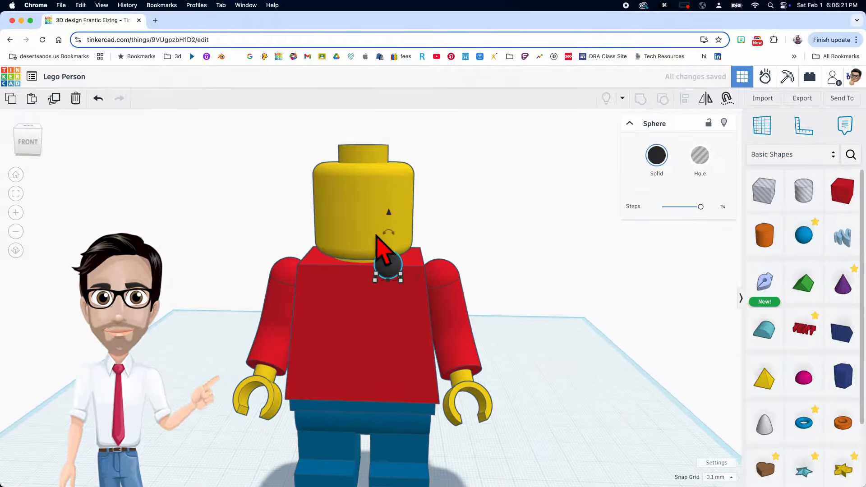
drag(388, 217, 406, 254)
scroll(406, 255, up, 2)
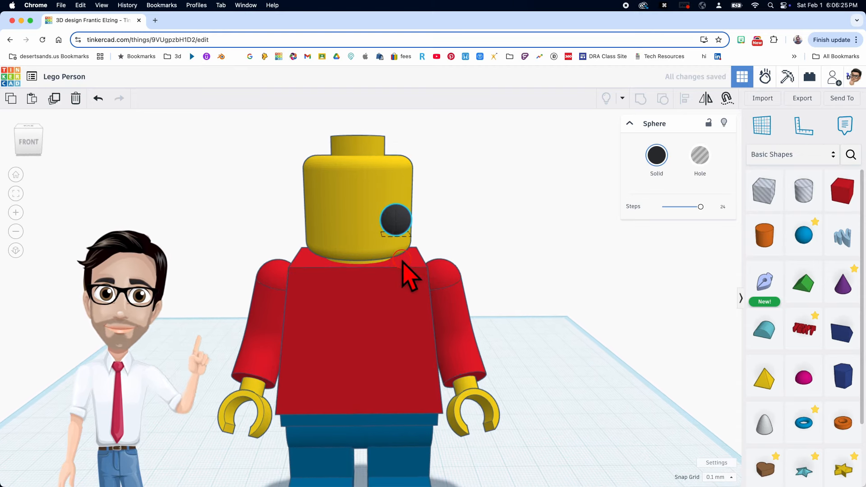
scroll(401, 219, up, 2)
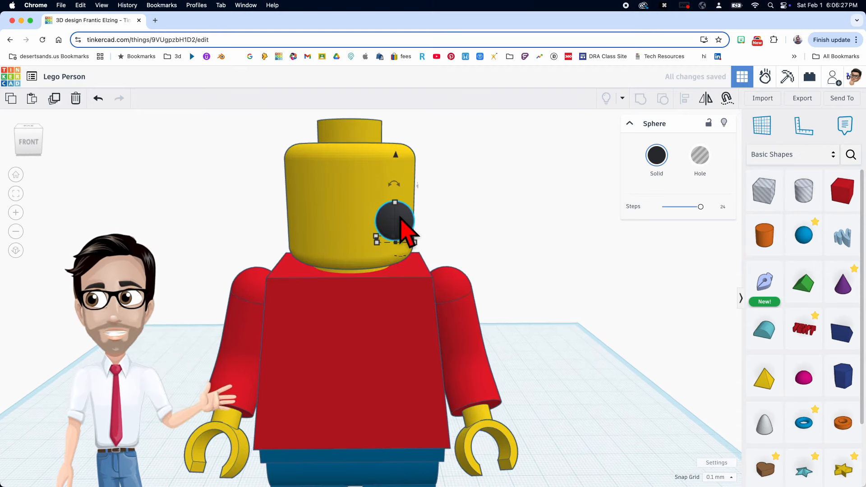
Duplicate the eye sphere and shift the copy 8 mm to the left, using a 1.0 mm snap grid.
key(super+d)
click(720, 477)
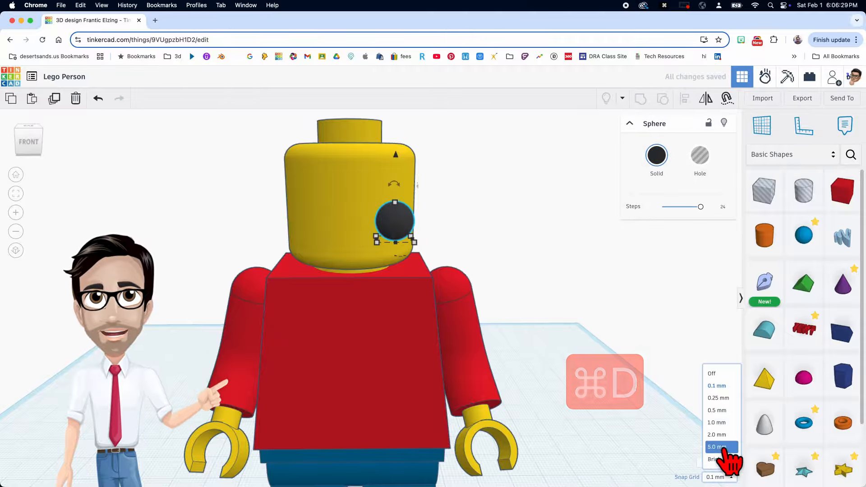
click(719, 421)
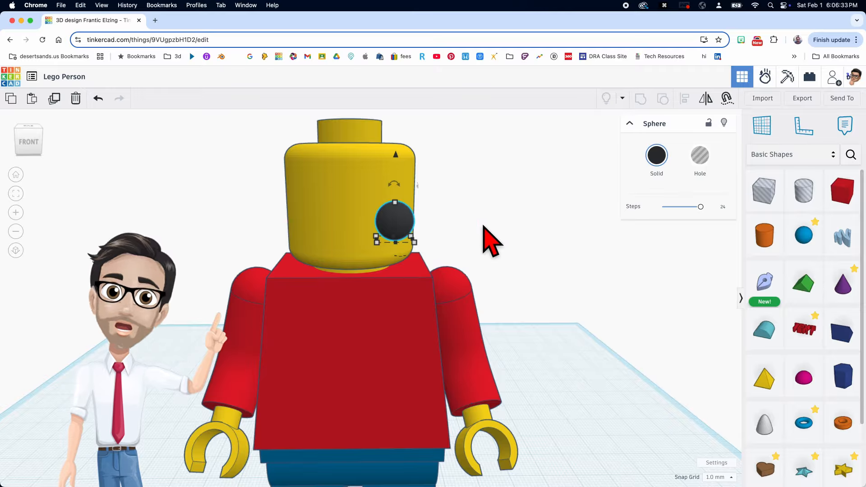
key(Left)
key(Left)
key(Left)
key(Left)
key(Left)
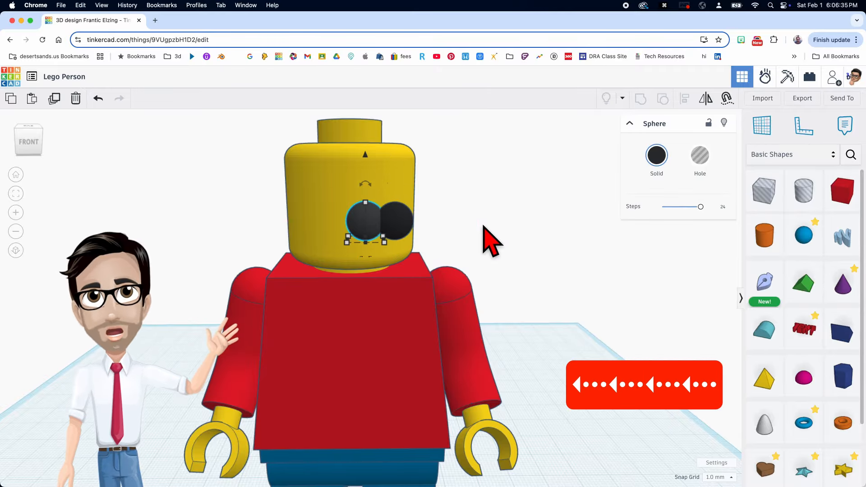
key(Left)
key(Left)
key(Left)
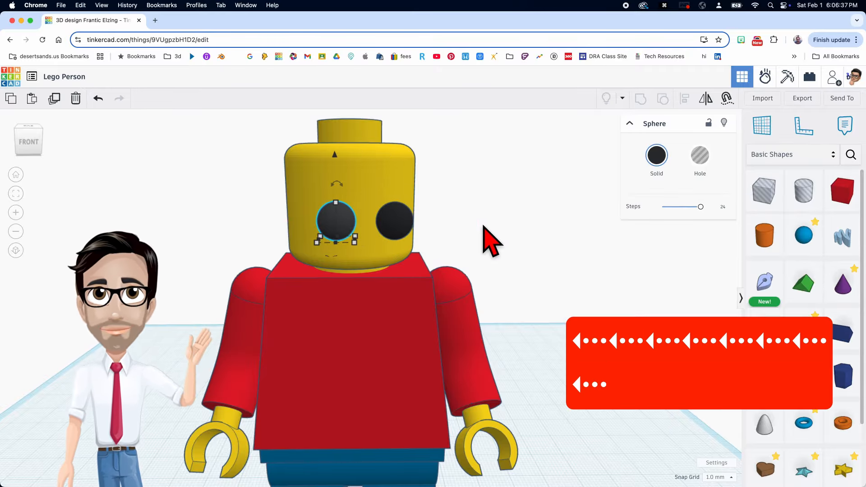
Group the two eye spheres and center-align the pair with the head side to side.
shift+click(402, 221)
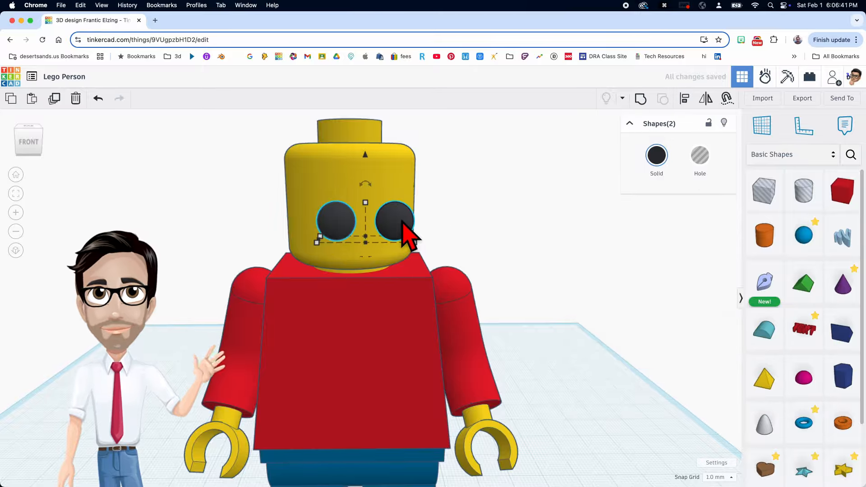
key(super+g)
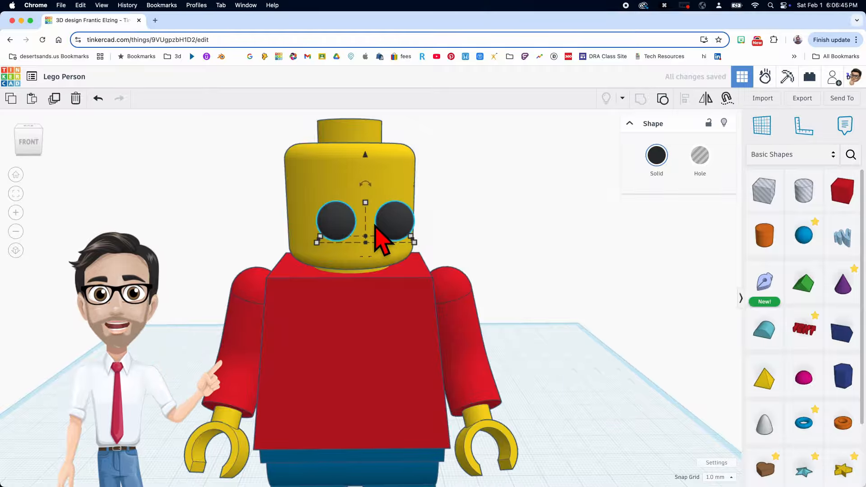
shift+click(400, 181)
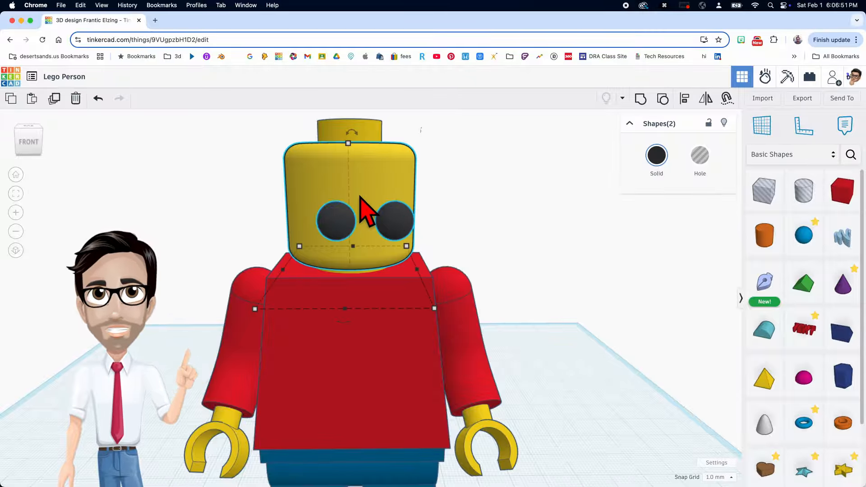
key(l)
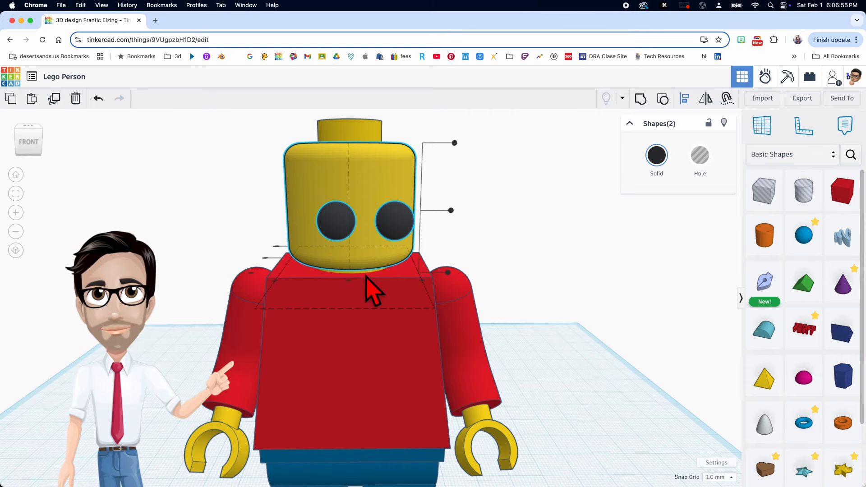
click(350, 282)
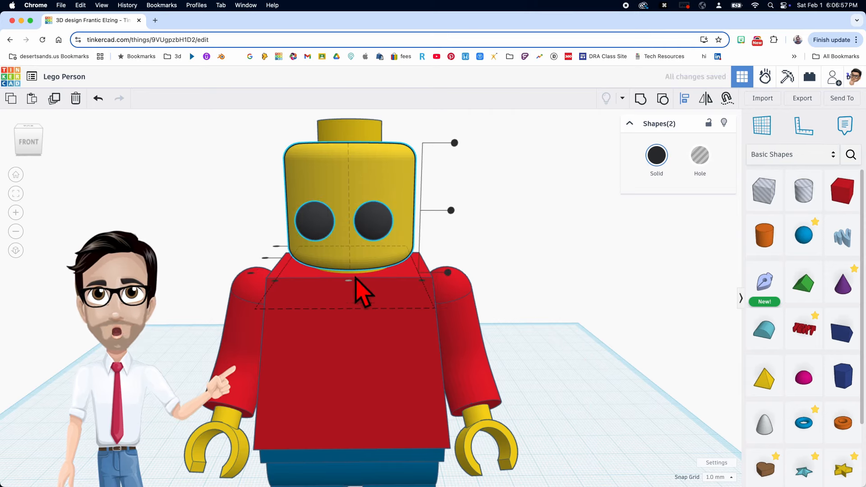
middle_drag(333, 245, 363, 241)
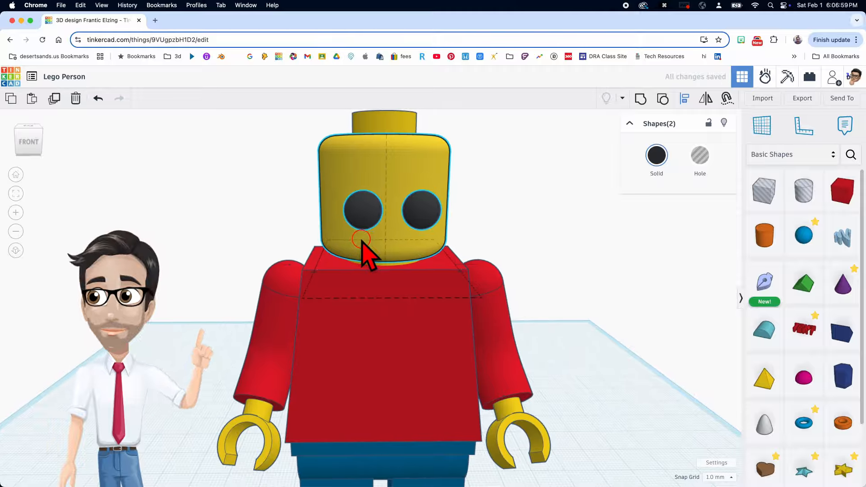
click(588, 246)
Raise the grouped eyes about 2.4 mm higher on the face.
click(419, 211)
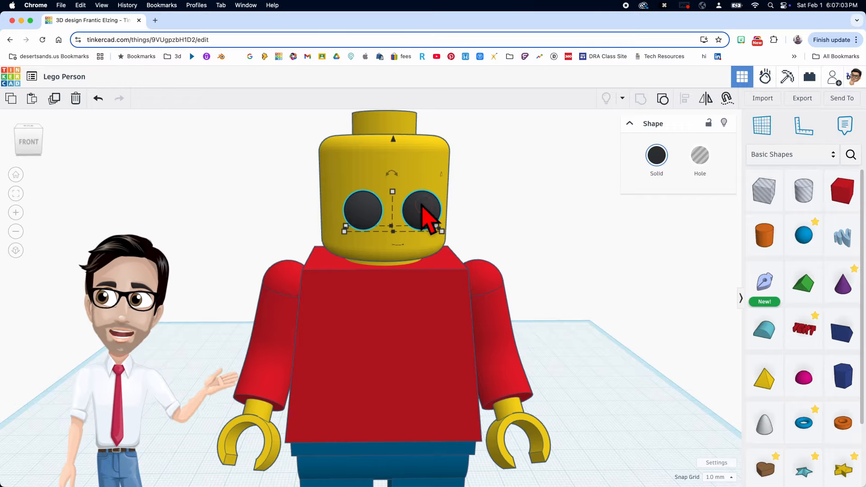
drag(401, 151, 394, 122)
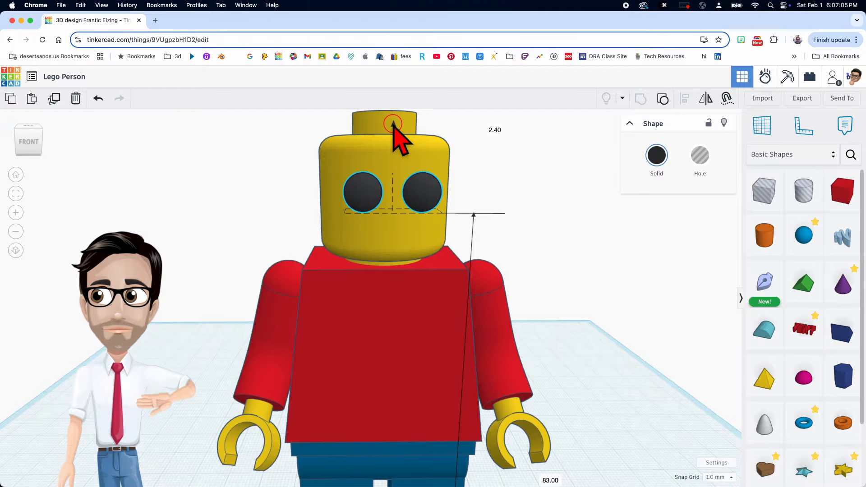
right_drag(451, 215, 401, 233)
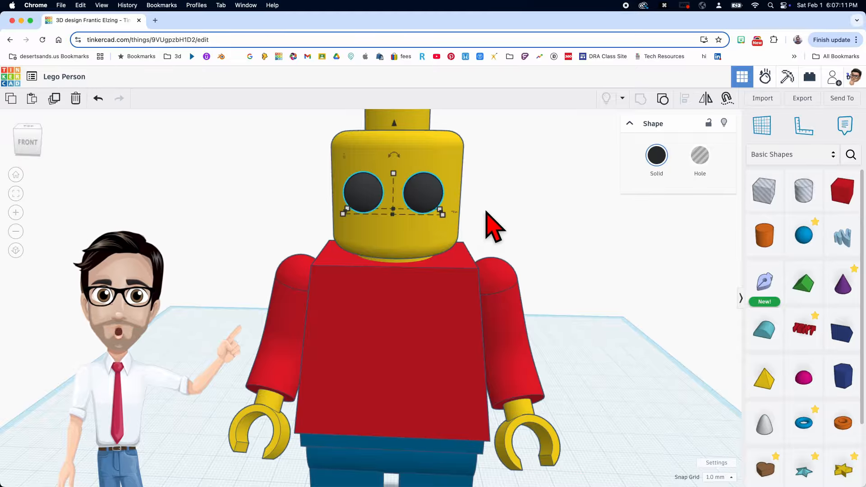
Push the grouped eyes back into the head in 1.0 mm increments until only small black discs protrude from the face.
key(Up)
key(Up)
key(Up)
key(Up)
key(Up)
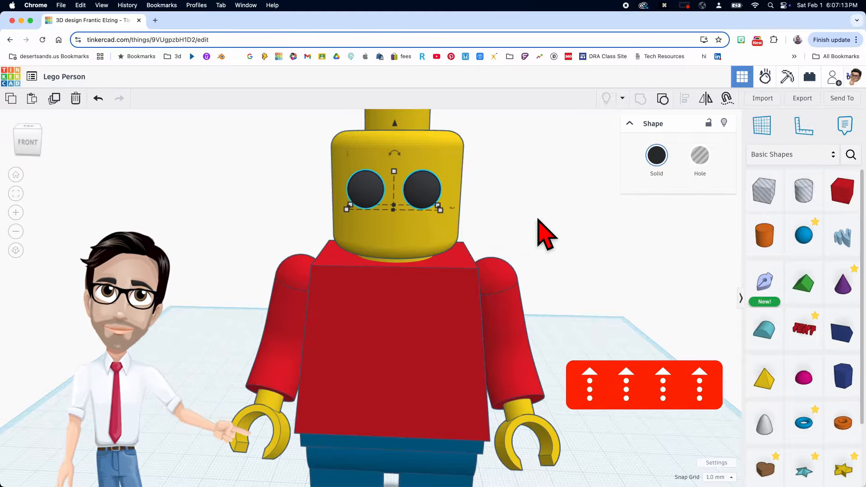
key(Up)
key(Up)
key(Up)
key(Up)
key(Up)
key(Up)
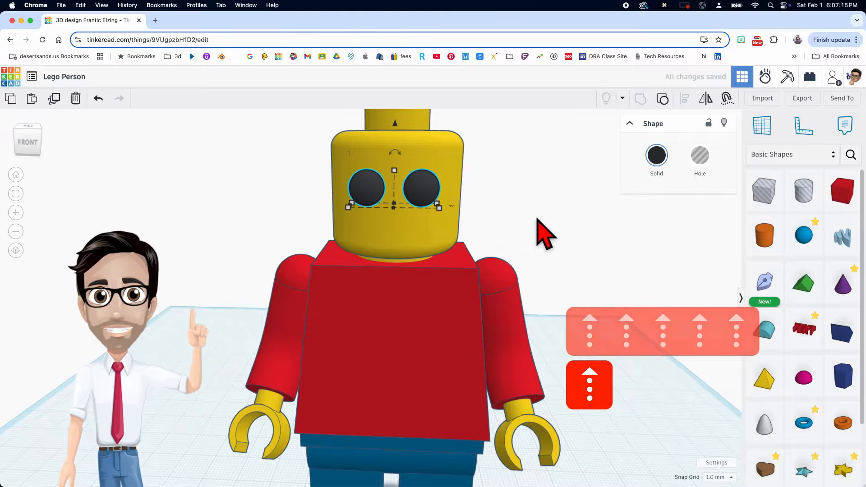
key(Up)
key(Up)
key(Up)
key(Up)
key(Up)
key(Up)
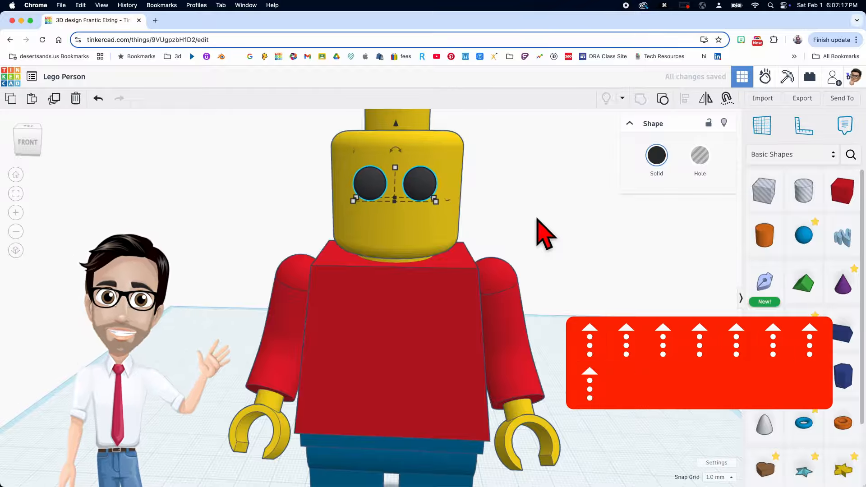
key(Up)
key(Up)
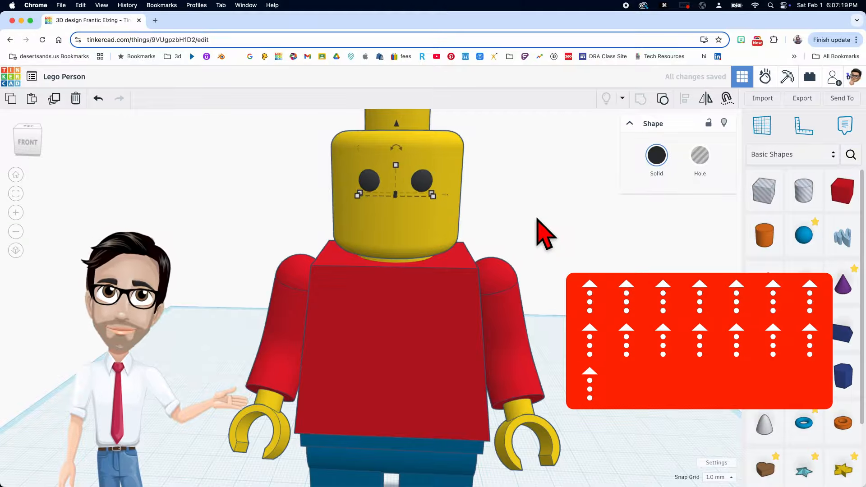
key(Up)
key(Down)
Set the snap grid to 0.25 mm and nudge the grouped eyes one increment deeper into the head.
right_drag(537, 219, 543, 214)
scroll(533, 228, down, 2)
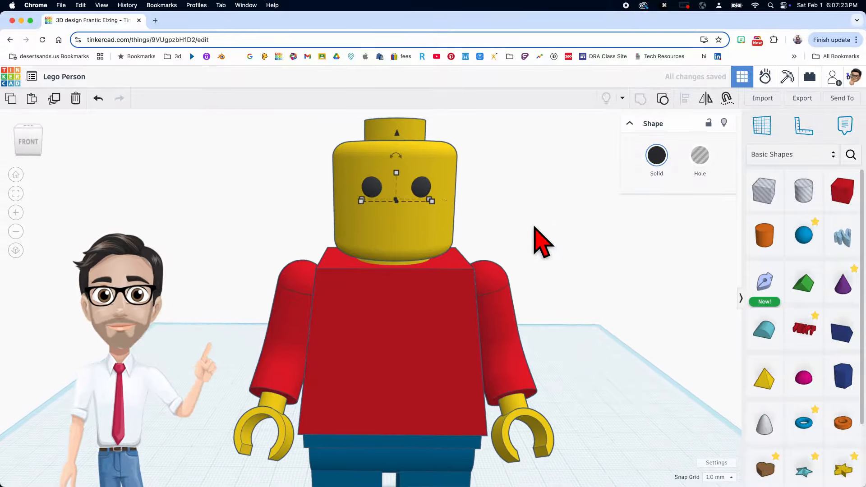
middle_drag(534, 229, 529, 231)
click(718, 478)
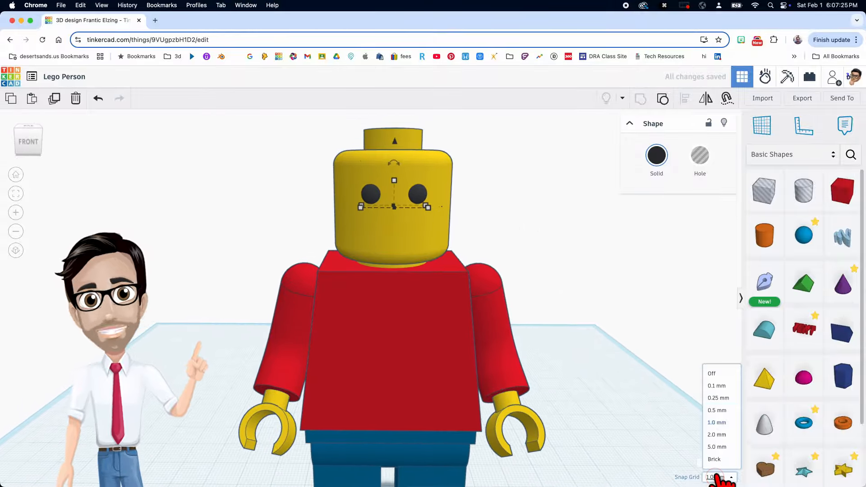
click(717, 410)
key(Up)
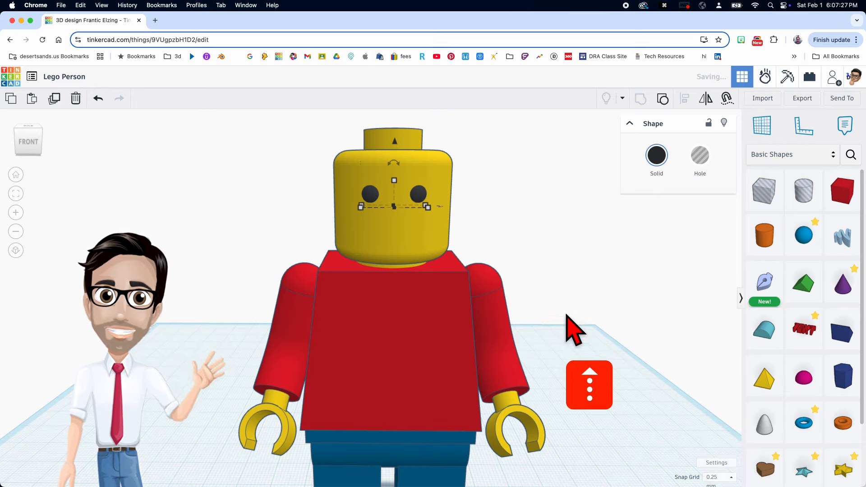
click(550, 311)
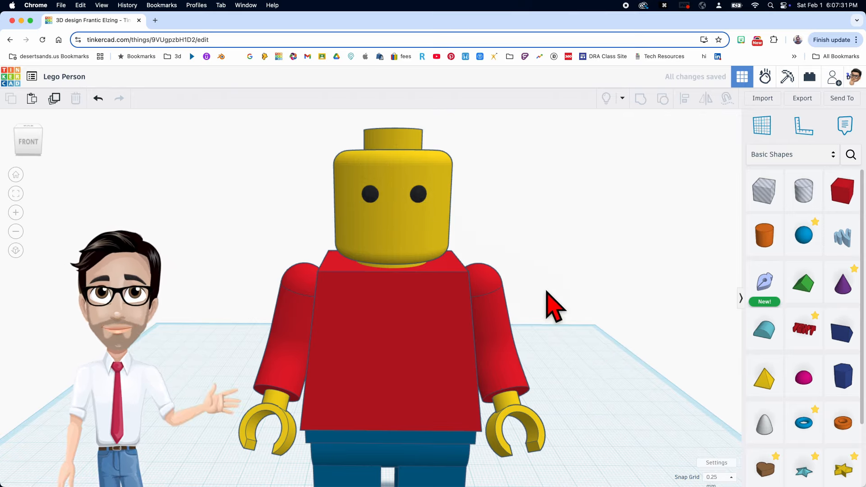
Add a torus to the workplane beside the figure and bring it forward, clear of the legs.
middle_drag(552, 298, 545, 296)
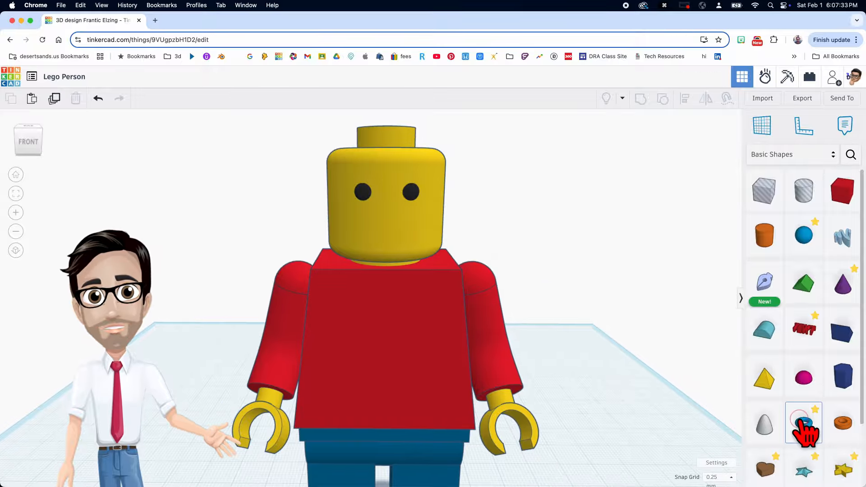
drag(804, 431, 573, 469)
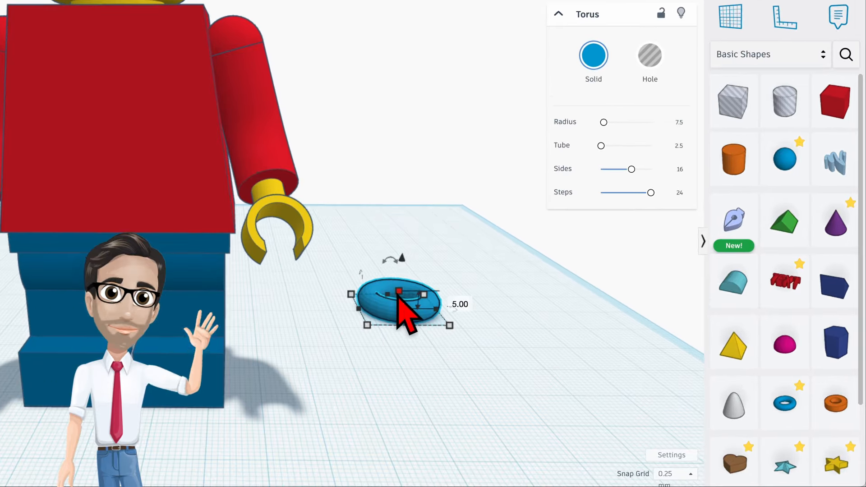
drag(397, 307, 361, 426)
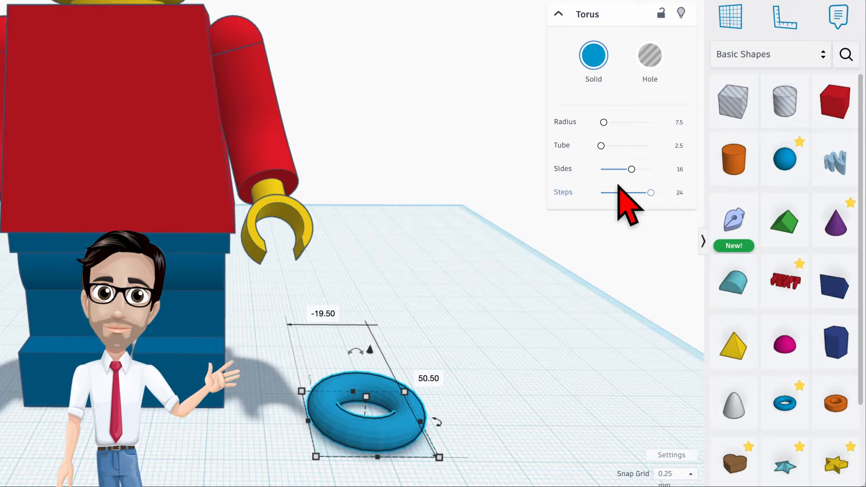
Give the torus 24 sides and a tube value of 1, and color it black.
drag(631, 169, 688, 166)
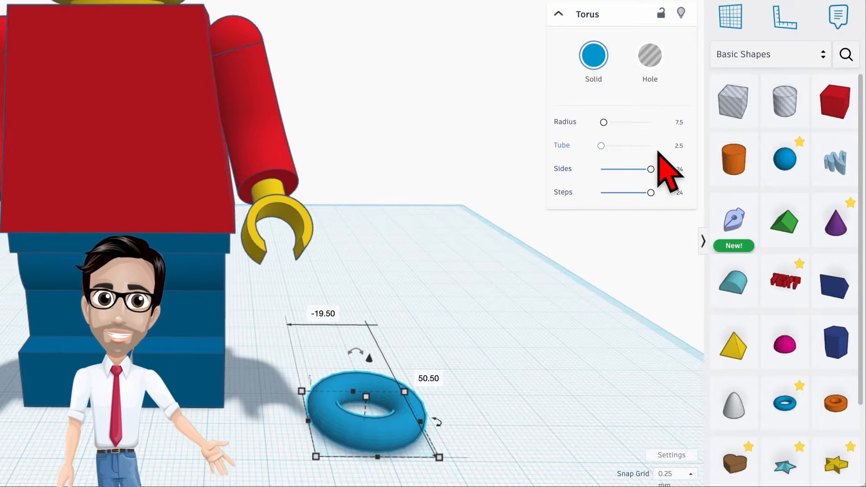
click(675, 146)
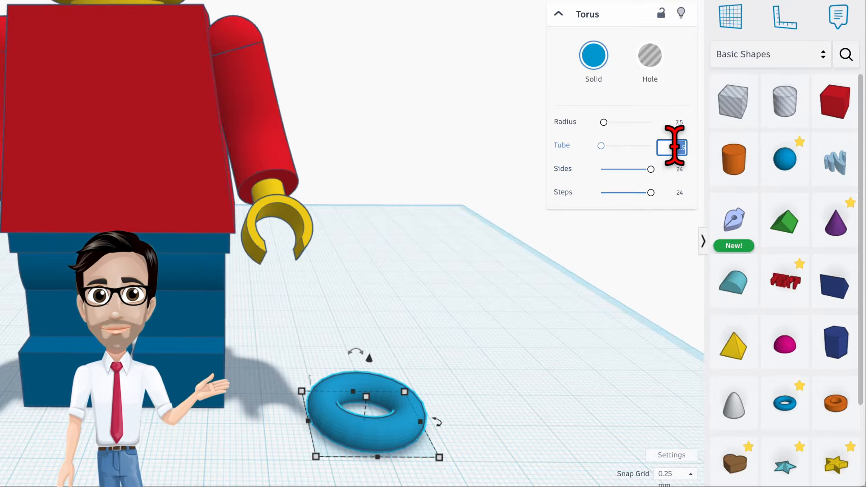
text(1)
key(Return)
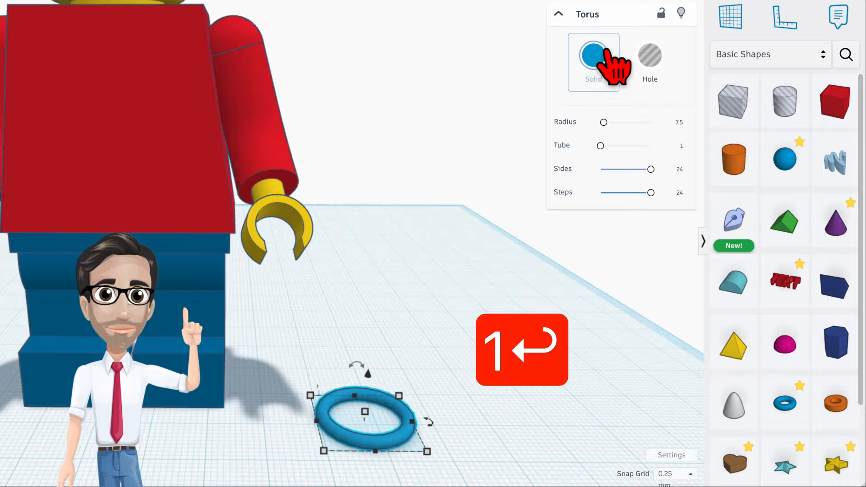
click(605, 50)
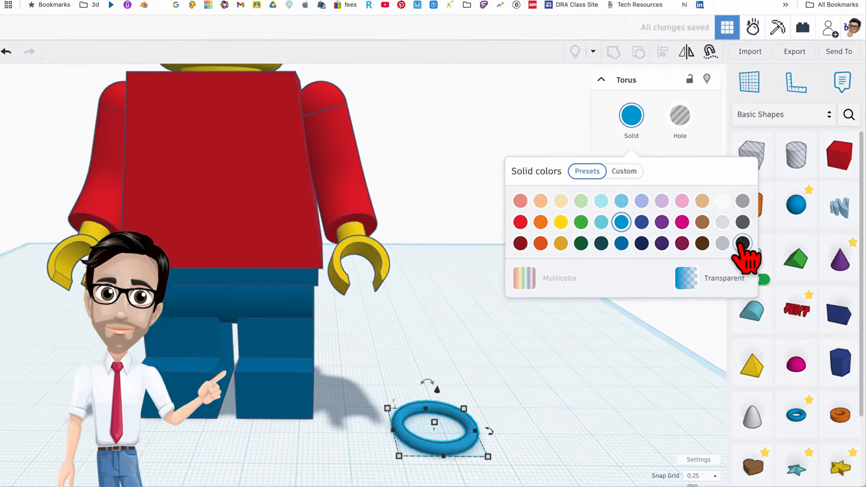
click(742, 244)
Stand the black torus upright facing the front and lift it above the workplane.
right_drag(503, 357, 351, 306)
right_drag(407, 327, 392, 356)
drag(388, 351, 366, 356)
drag(380, 326, 383, 90)
right_drag(447, 199, 550, 240)
scroll(549, 239, down, 3)
Raise the torus to head height and move it across onto the lower face, centered beneath the eyes as a mouth.
drag(528, 266, 531, 267)
right_drag(531, 267, 585, 245)
middle_drag(585, 246, 561, 290)
drag(545, 284, 559, 202)
right_drag(516, 277, 551, 254)
drag(553, 238, 432, 225)
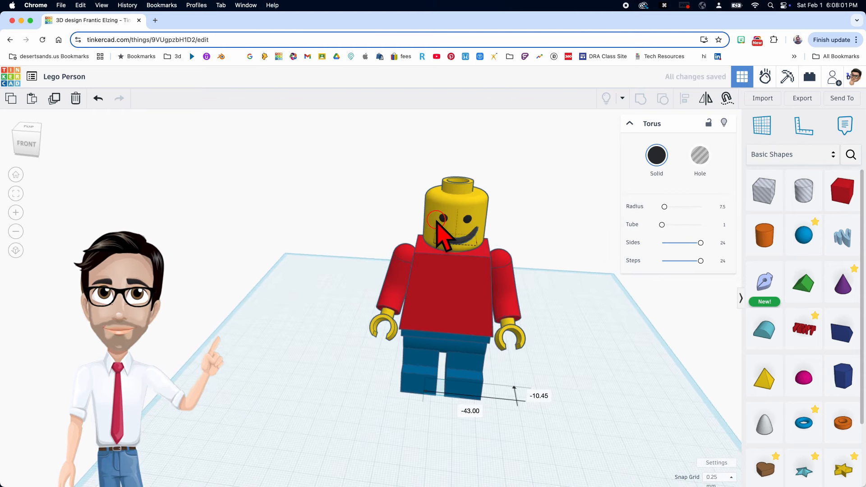
drag(436, 222, 449, 228)
scroll(450, 231, up, 5)
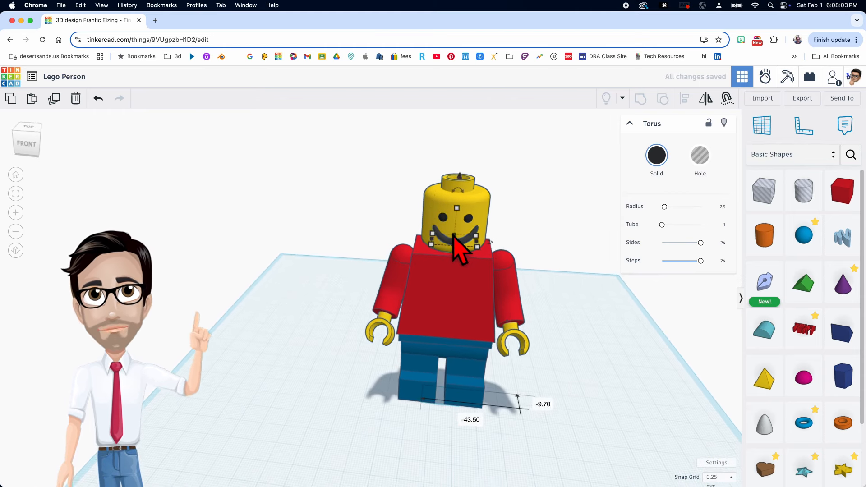
scroll(456, 246, up, 3)
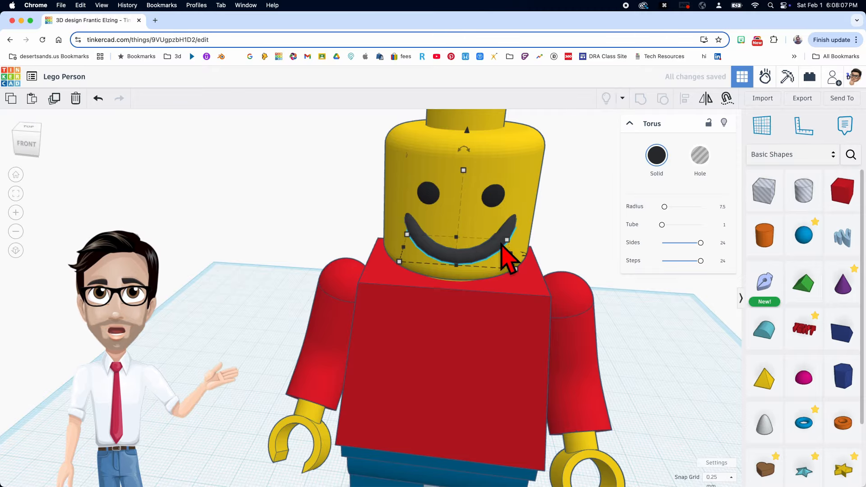
Sink the torus into the head in 0.25 mm increments until only a thin smile protrudes, and nudge it one increment left.
right_drag(467, 227, 464, 250)
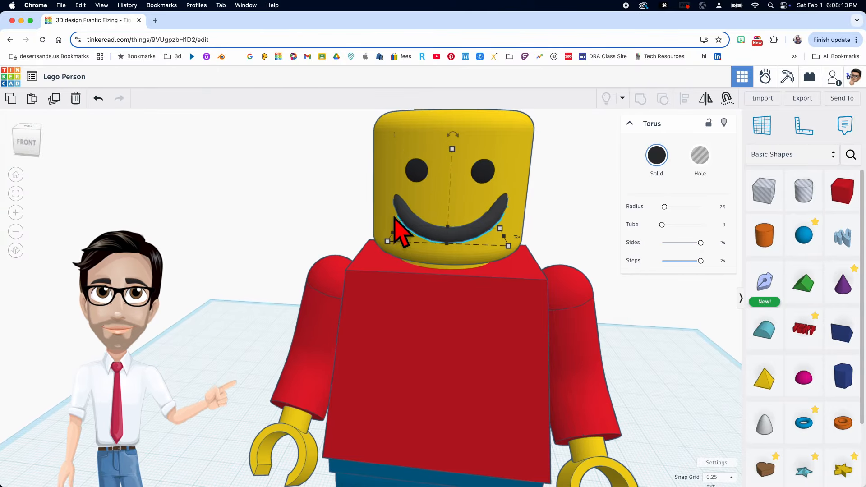
key(Up)
key(Up)
key(Up)
key(Up)
key(Up)
key(Up)
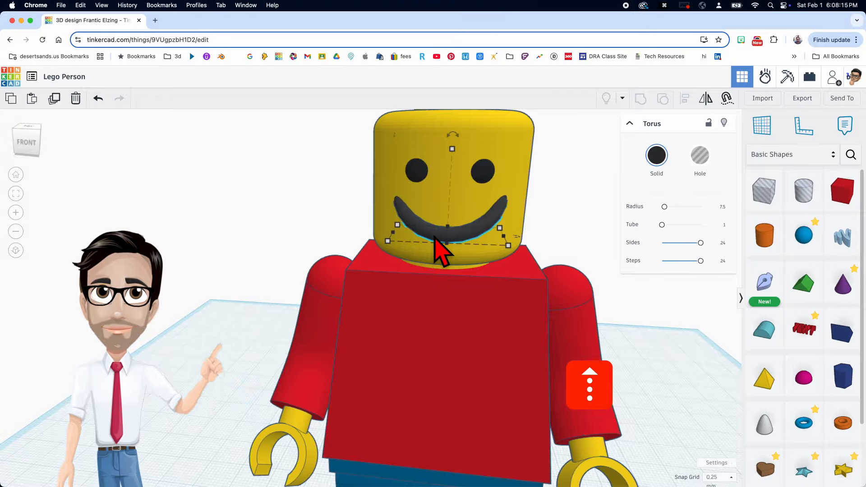
key(Up)
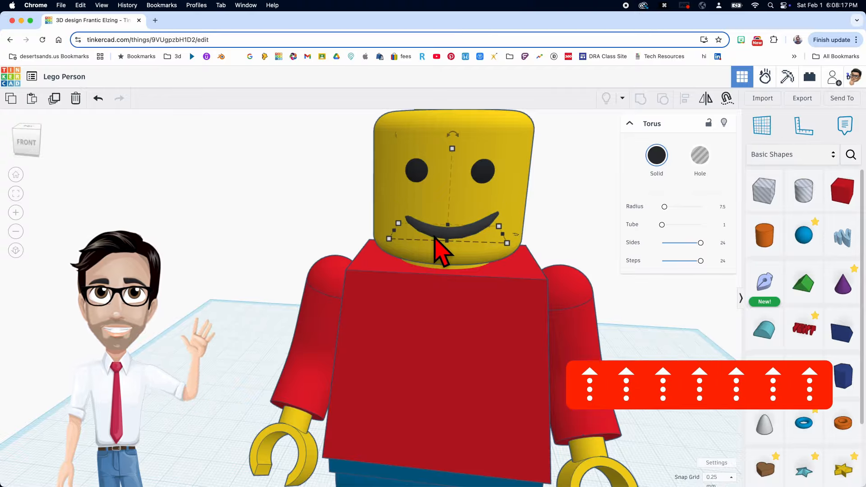
key(Left)
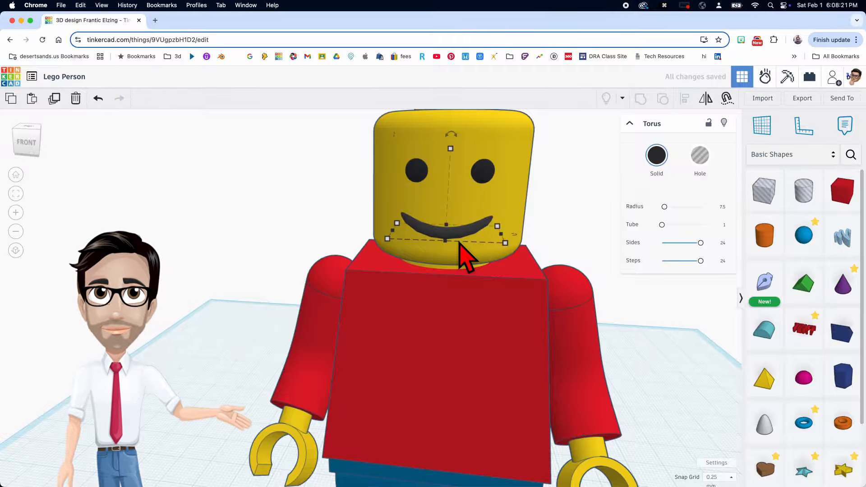
scroll(464, 257, up, 3)
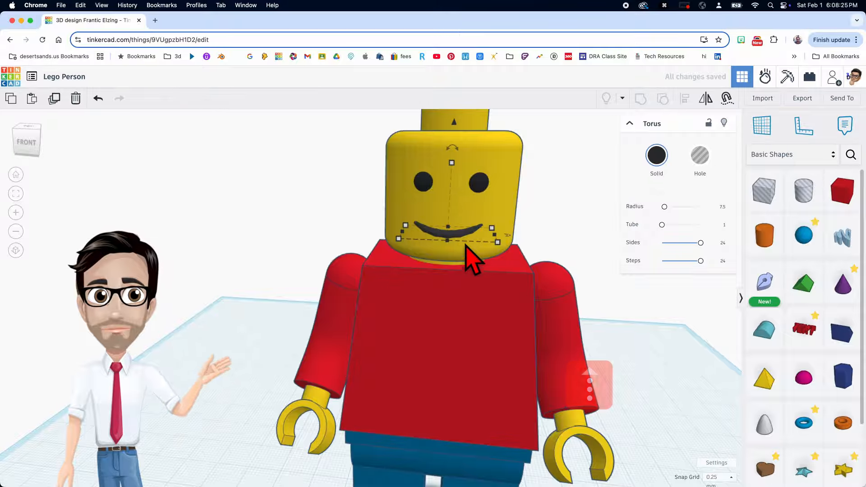
scroll(468, 260, up, 4)
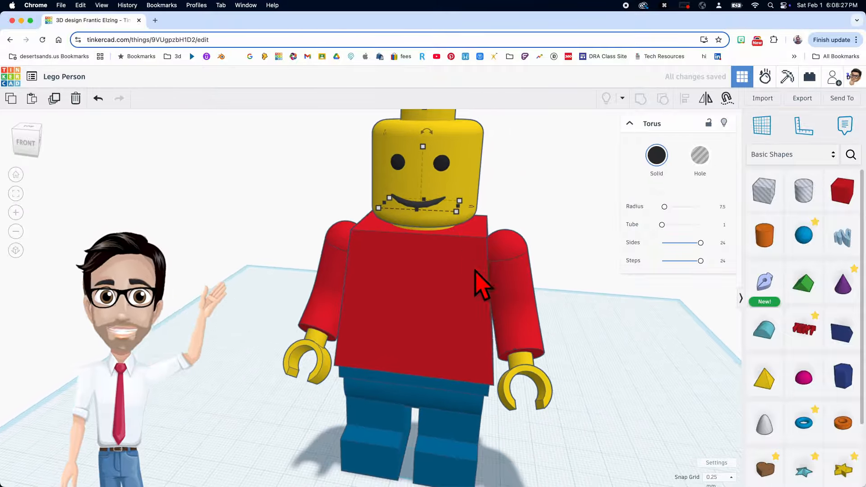
scroll(478, 275, up, 4)
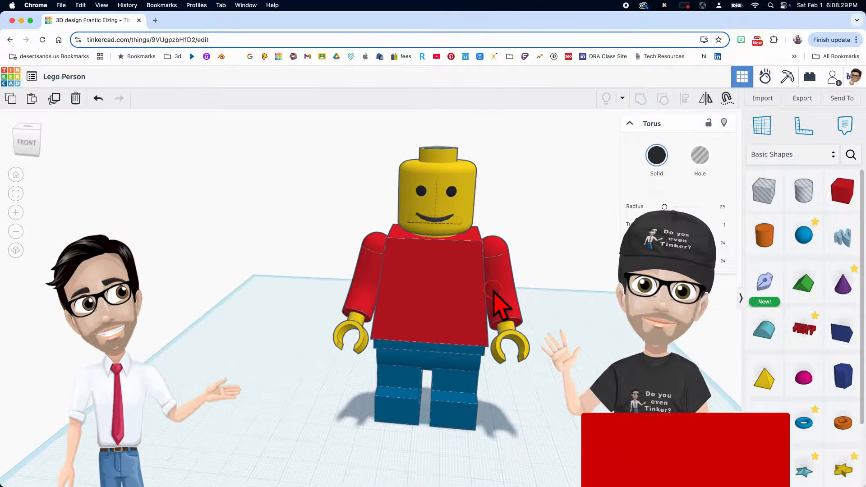
right_drag(343, 381, 398, 369)
right_drag(528, 398, 528, 360)
click(518, 376)
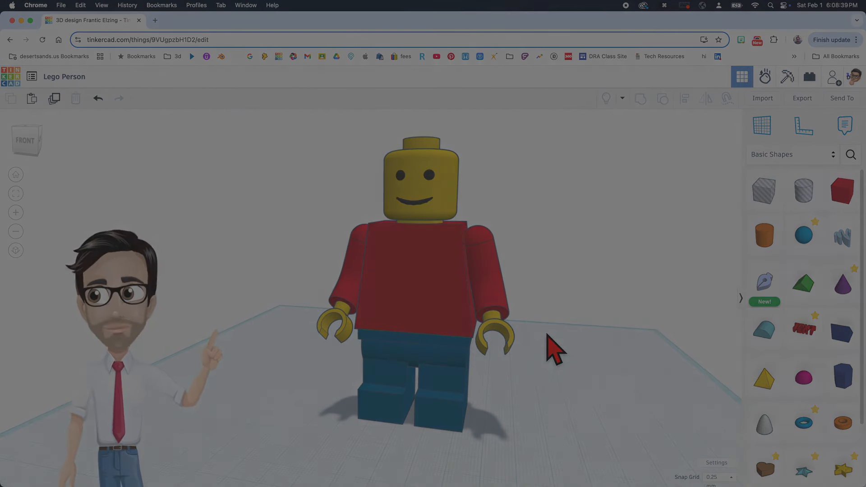